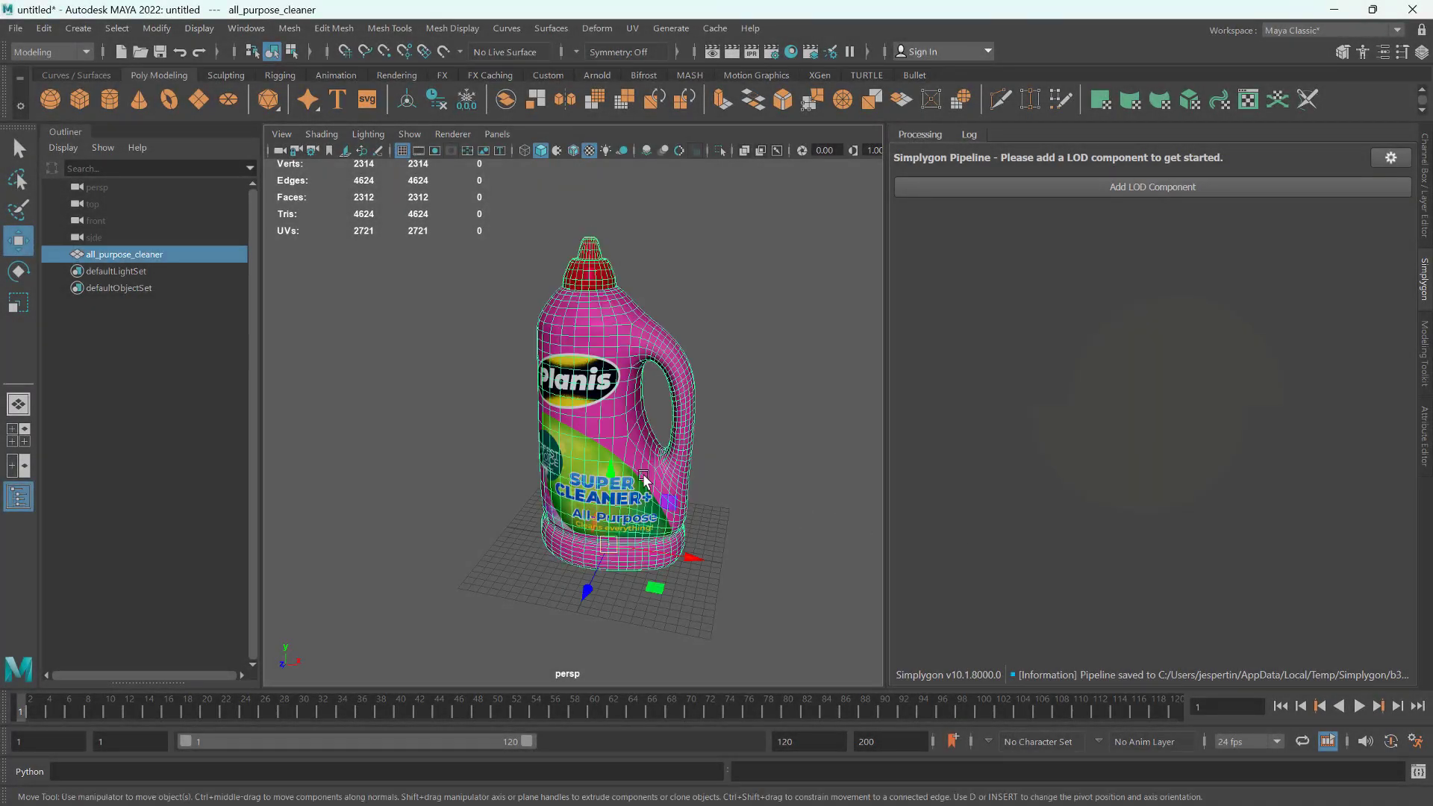
Add an Advanced Quad reduction LOD component and expand its QuadReductionSettings, showing on-screen size 500.
{"action": "left_click", "coordinate": [1085, 188]}
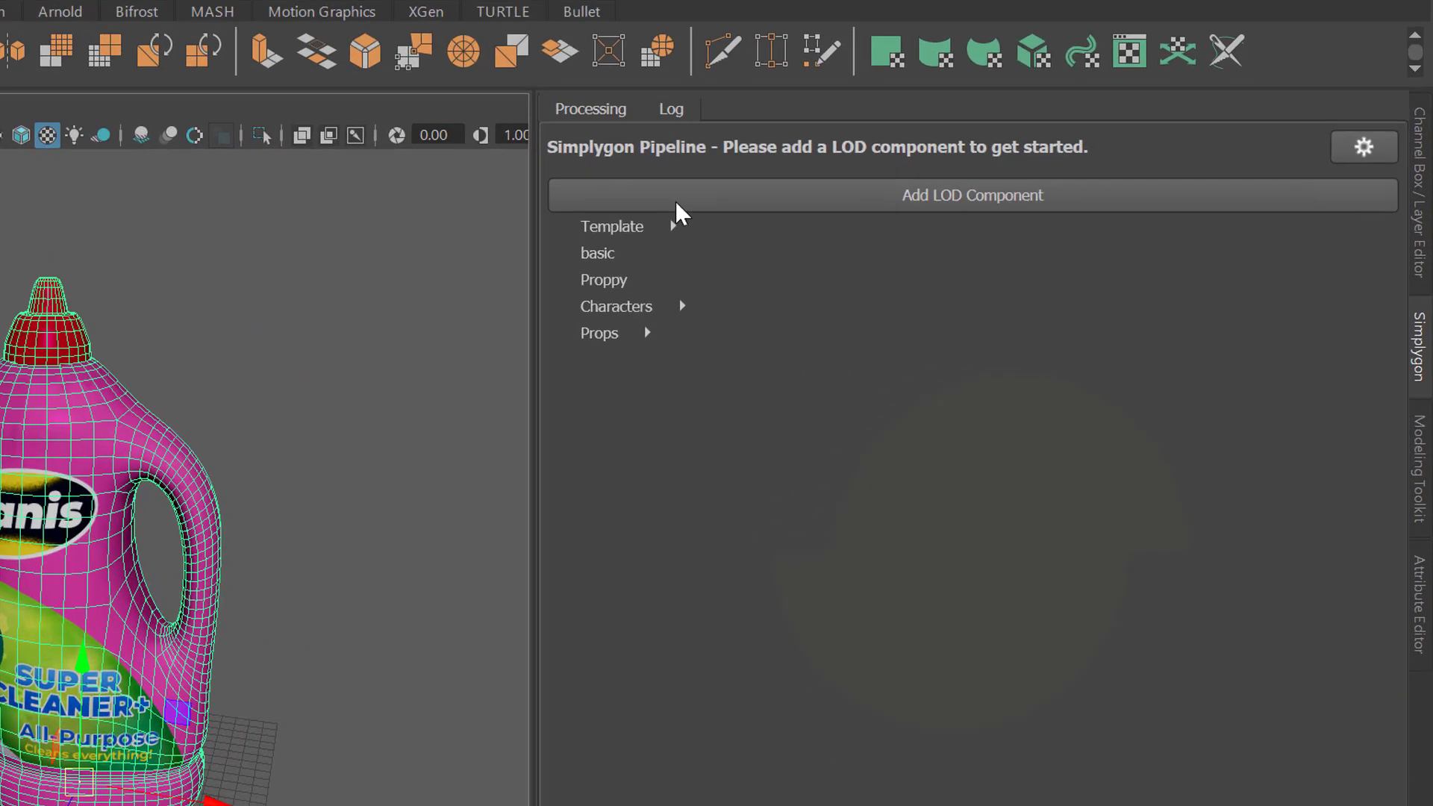
{"action": "mouse_move", "coordinate": [984, 206]}
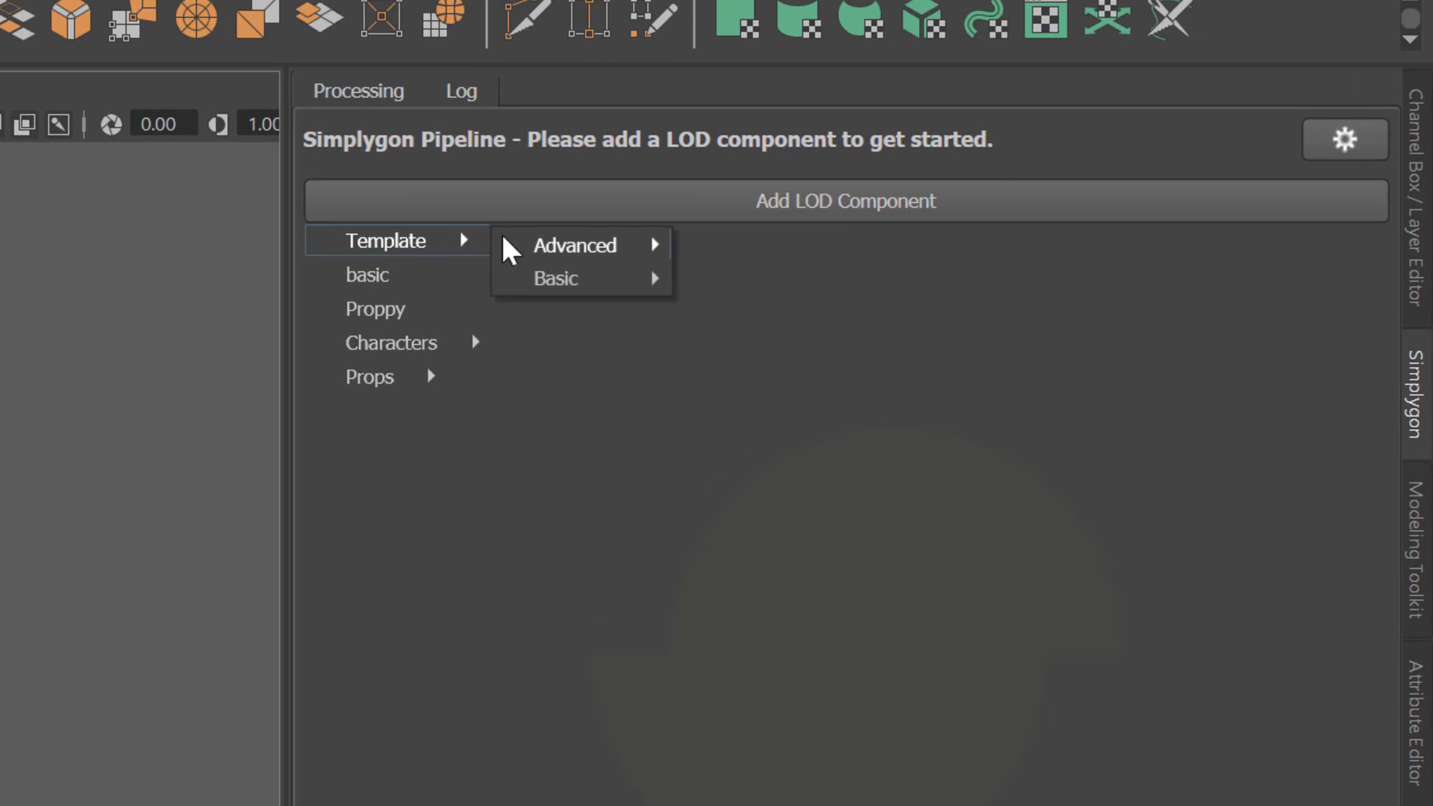
{"action": "mouse_move", "coordinate": [522, 249]}
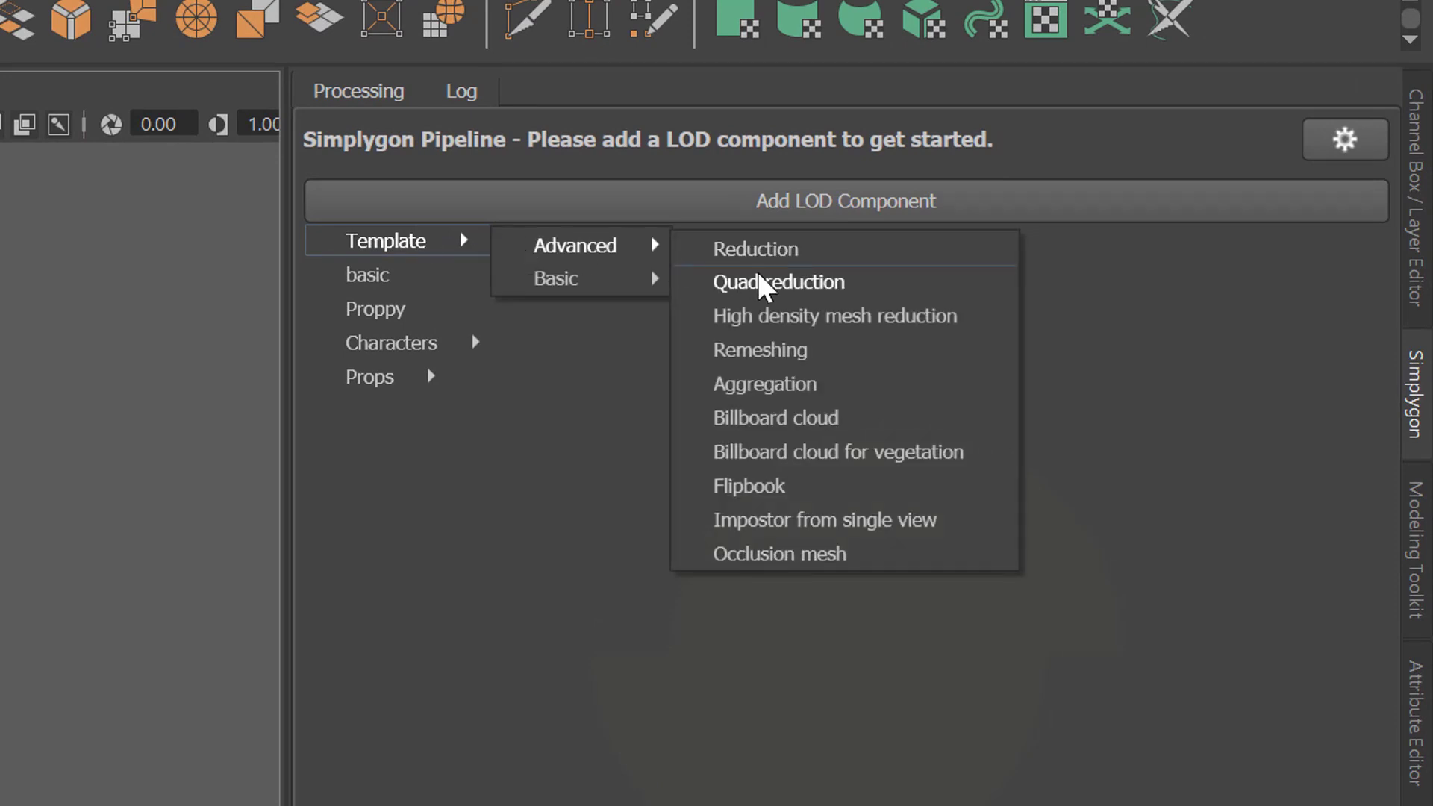
{"action": "left_click", "coordinate": [776, 283]}
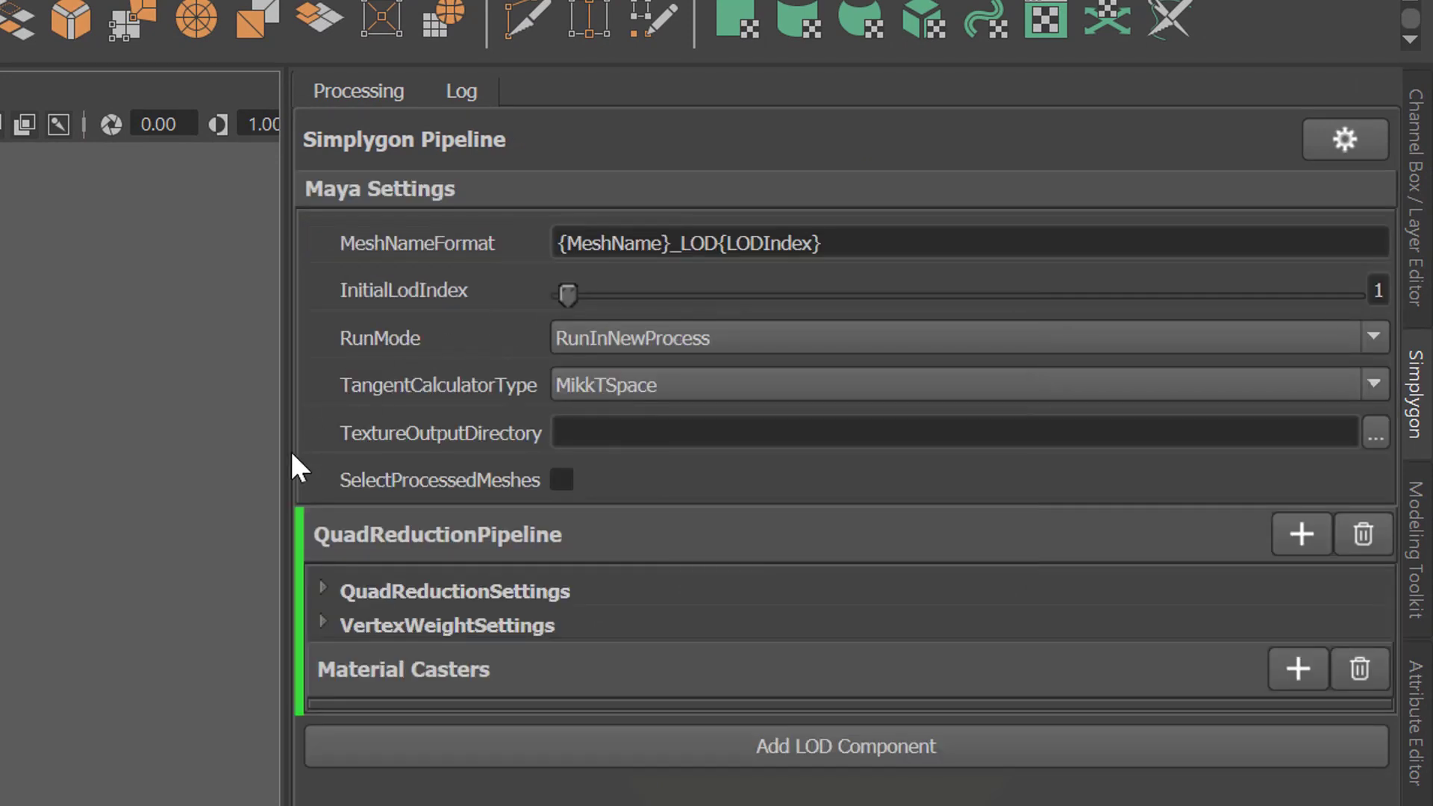
{"action": "left_click_drag", "start_coordinate": [281, 460], "coordinate": [165, 485]}
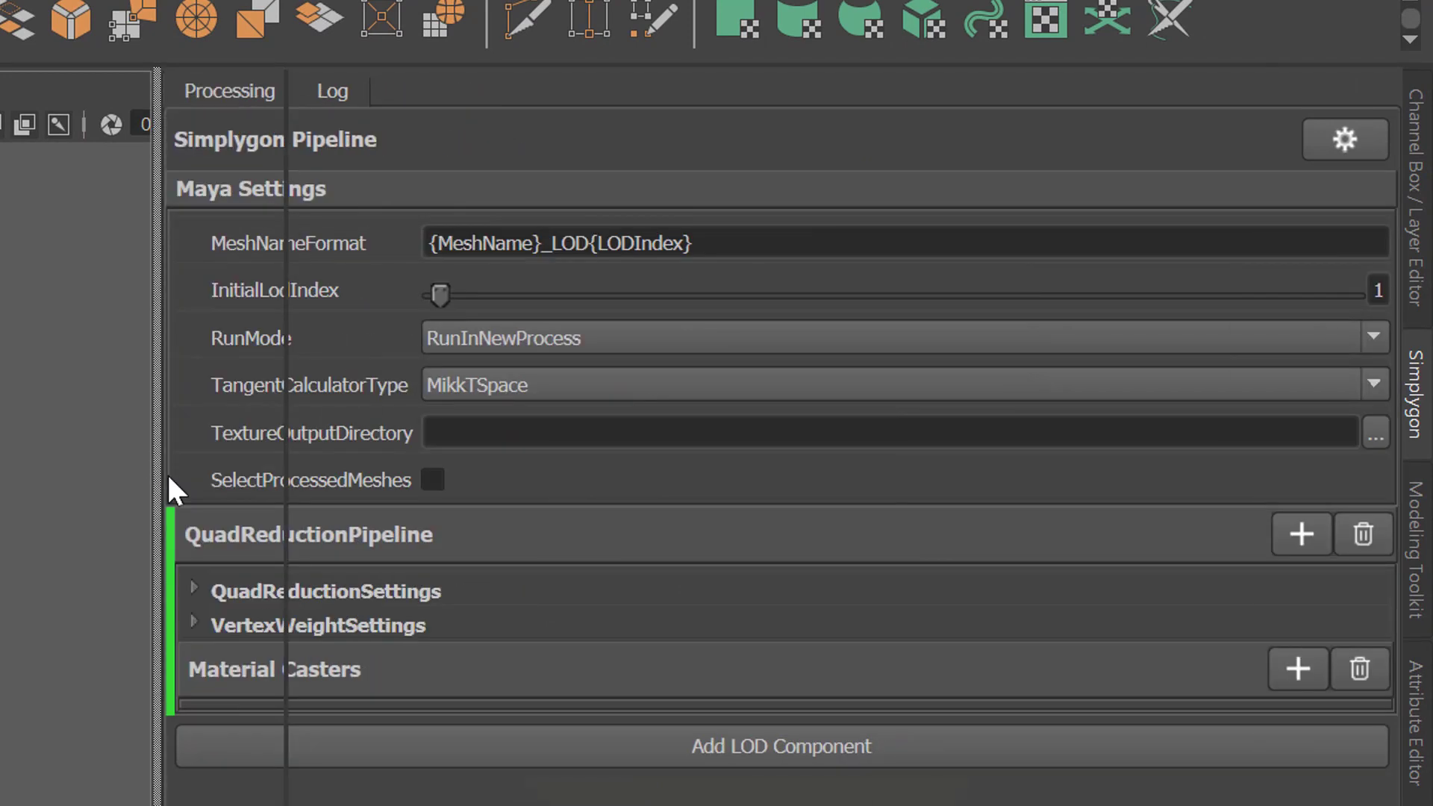
{"action": "left_click", "coordinate": [195, 591]}
{"action": "scroll", "coordinate": [595, 550], "scroll_direction": "down", "scroll_amount": 5}
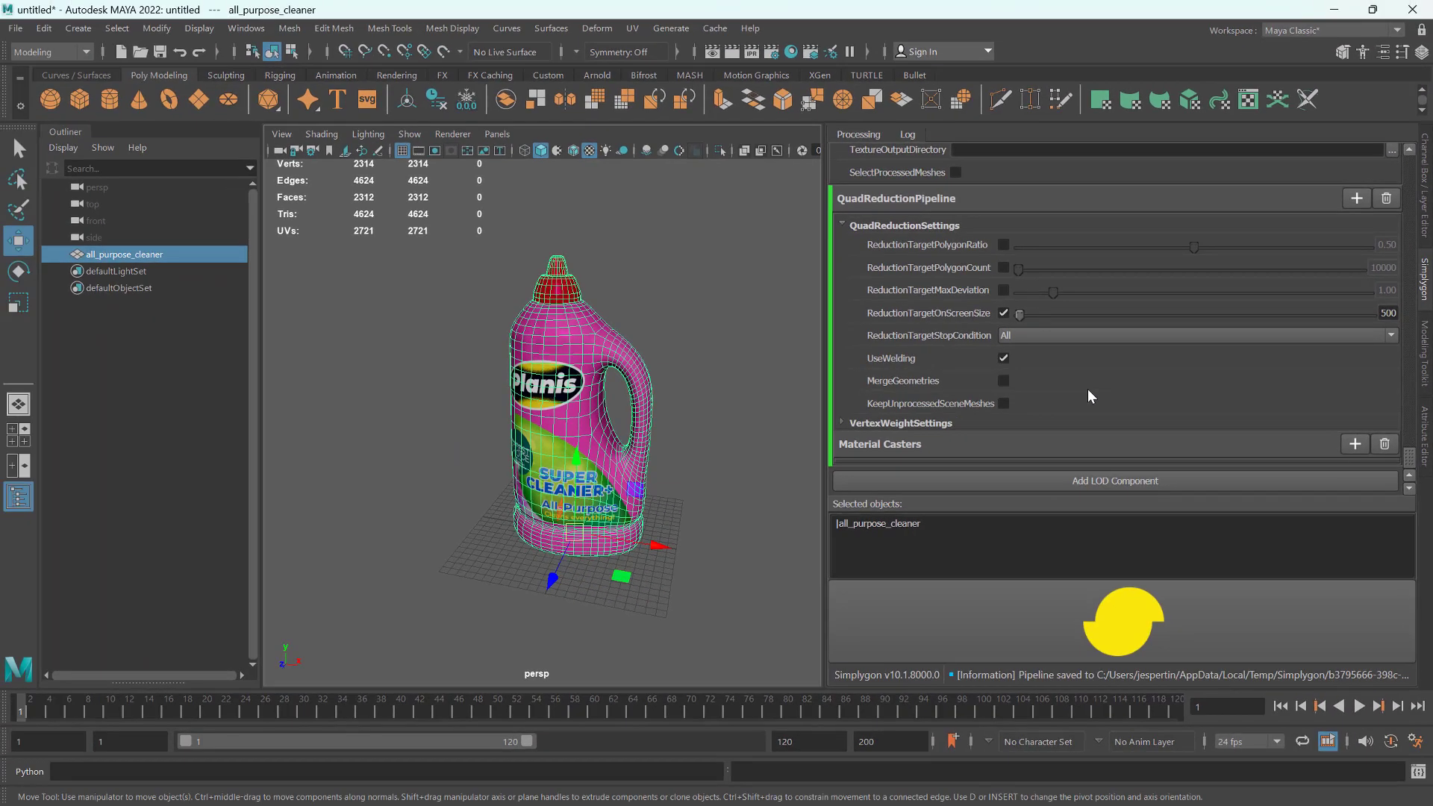
Generate all_purpose_cleaner_LOD1 and place it beside the original bottle, selecting both to compare.
{"action": "left_click", "coordinate": [1047, 596]}
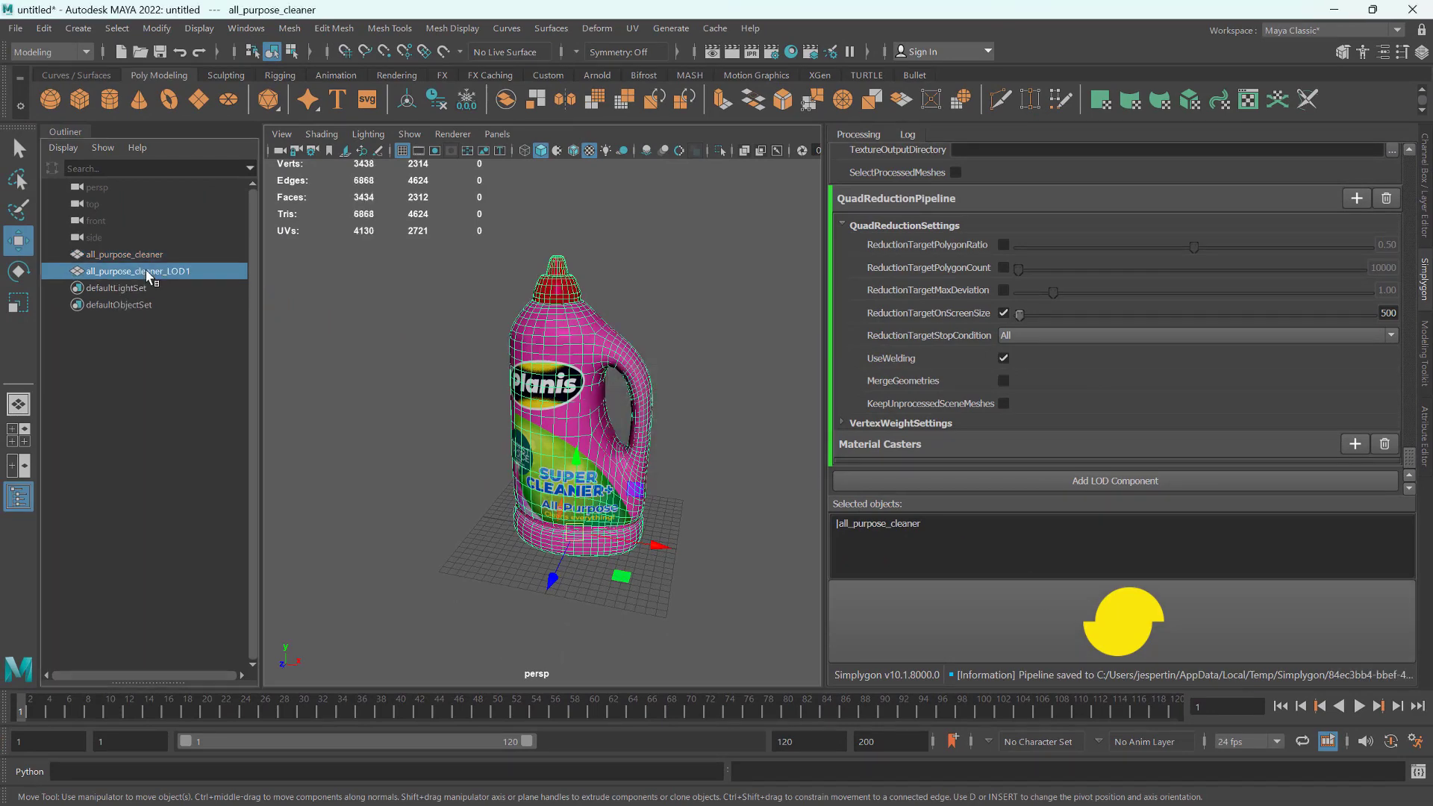
{"action": "left_click_drag", "start_coordinate": [657, 546], "coordinate": [780, 585]}
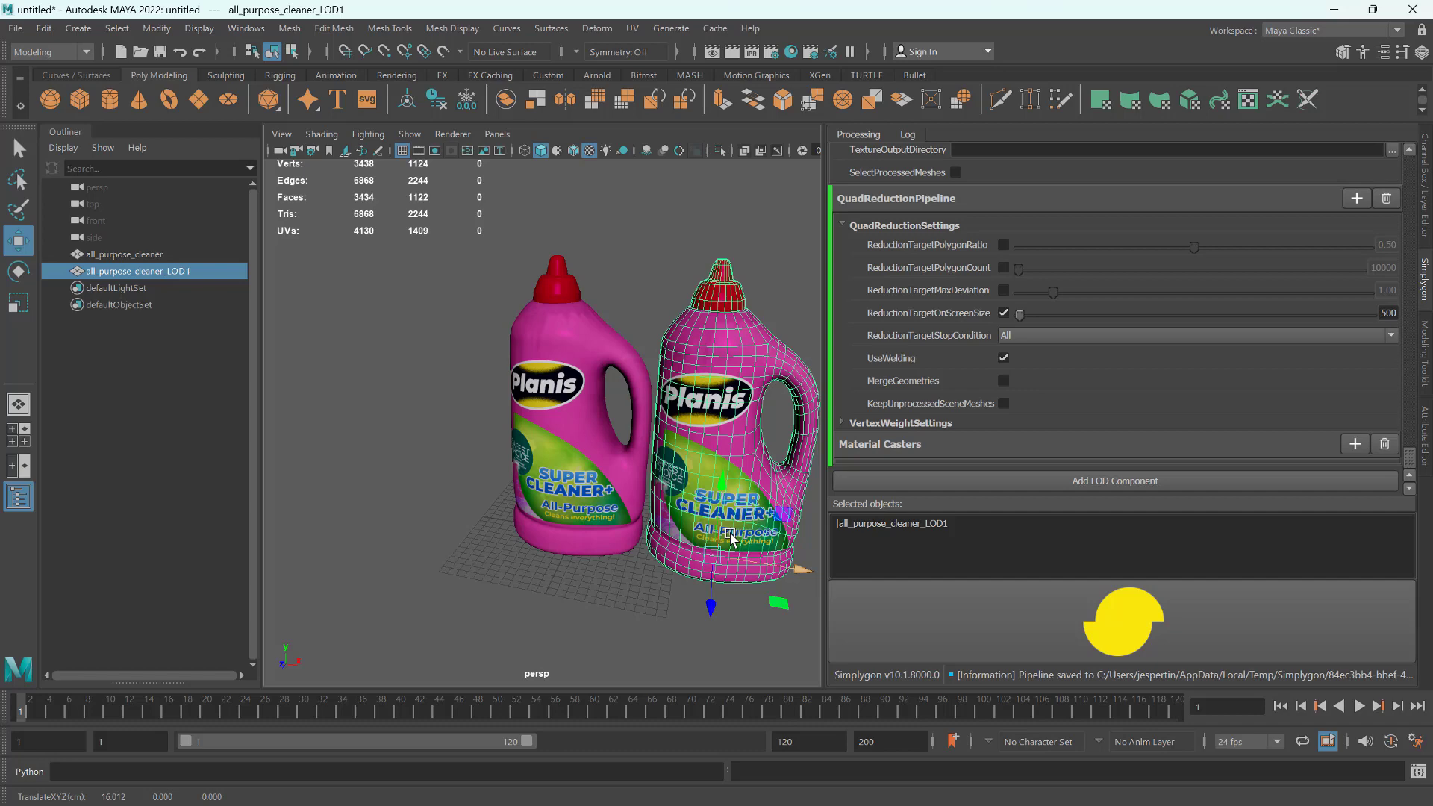
{"action": "middle_click_drag", "start_coordinate": [780, 586], "coordinate": [553, 489], "text": "alt"}
{"action": "left_click", "coordinate": [496, 470], "text": "shift"}
{"action": "left_click_drag", "start_coordinate": [522, 482], "coordinate": [662, 495], "text": "alt"}
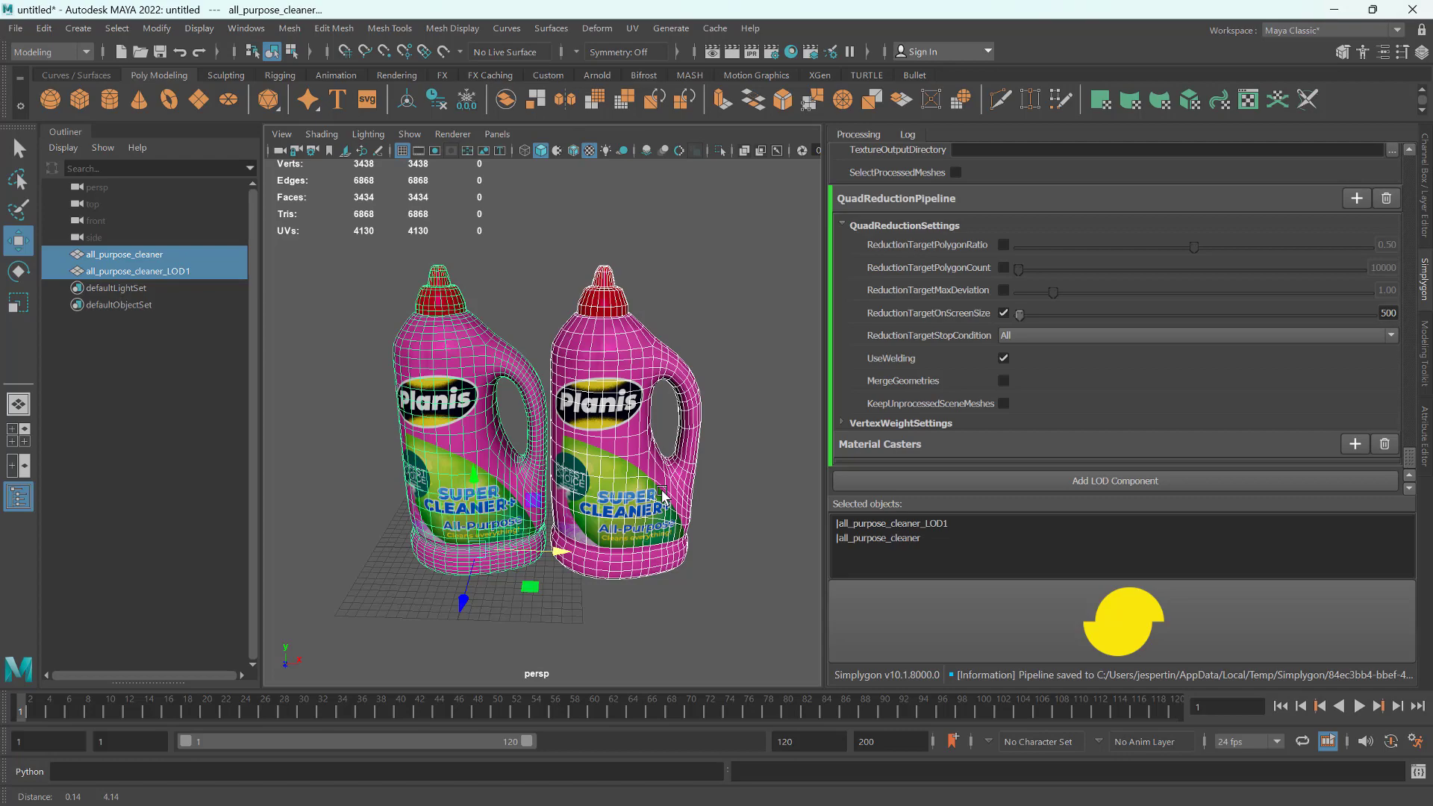
{"action": "middle_click_drag", "start_coordinate": [663, 496], "coordinate": [650, 498], "text": "alt"}
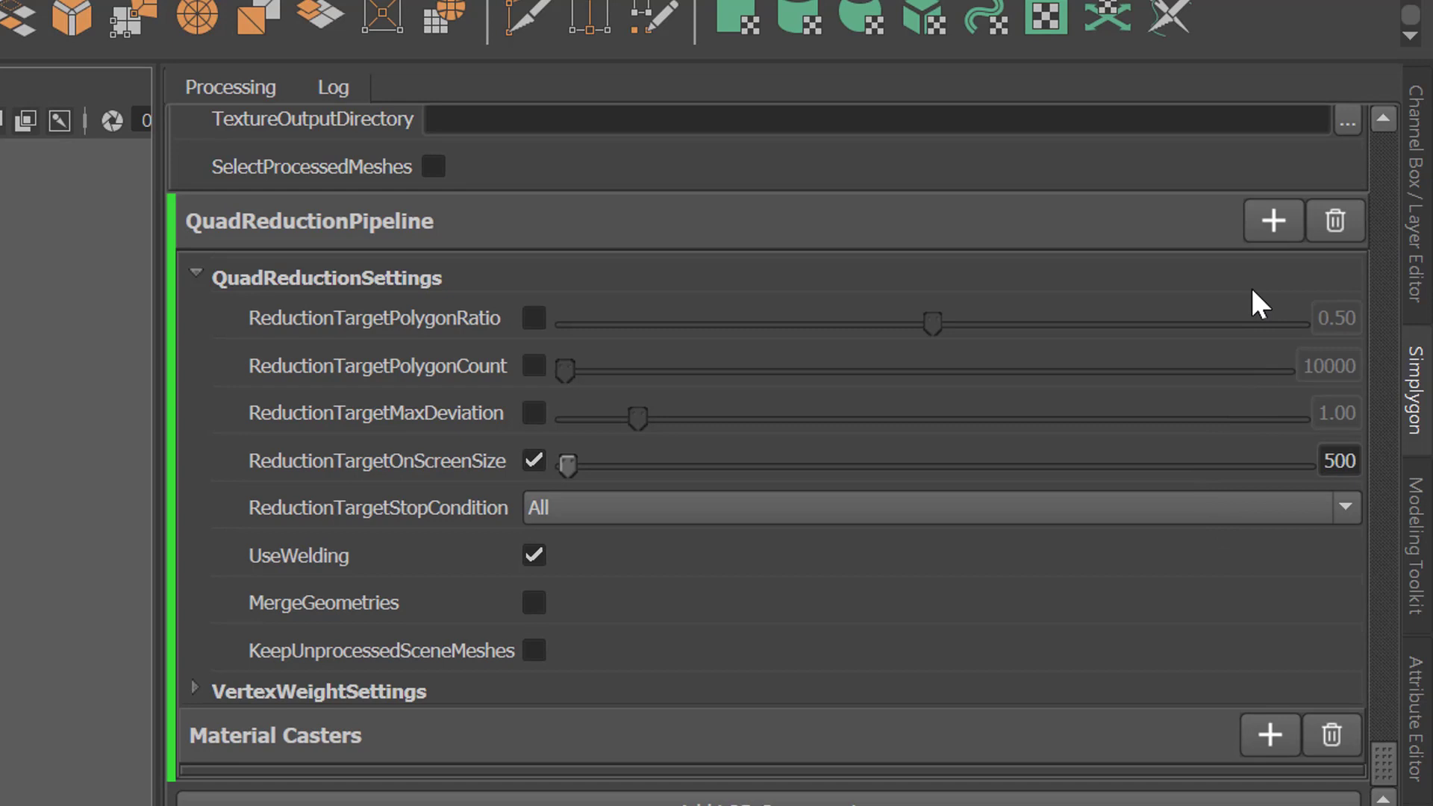
Add a cascaded Advanced Reduction LOD component and expand its ReductionSettings.
{"action": "left_click", "coordinate": [1274, 222]}
{"action": "mouse_move", "coordinate": [1268, 261]}
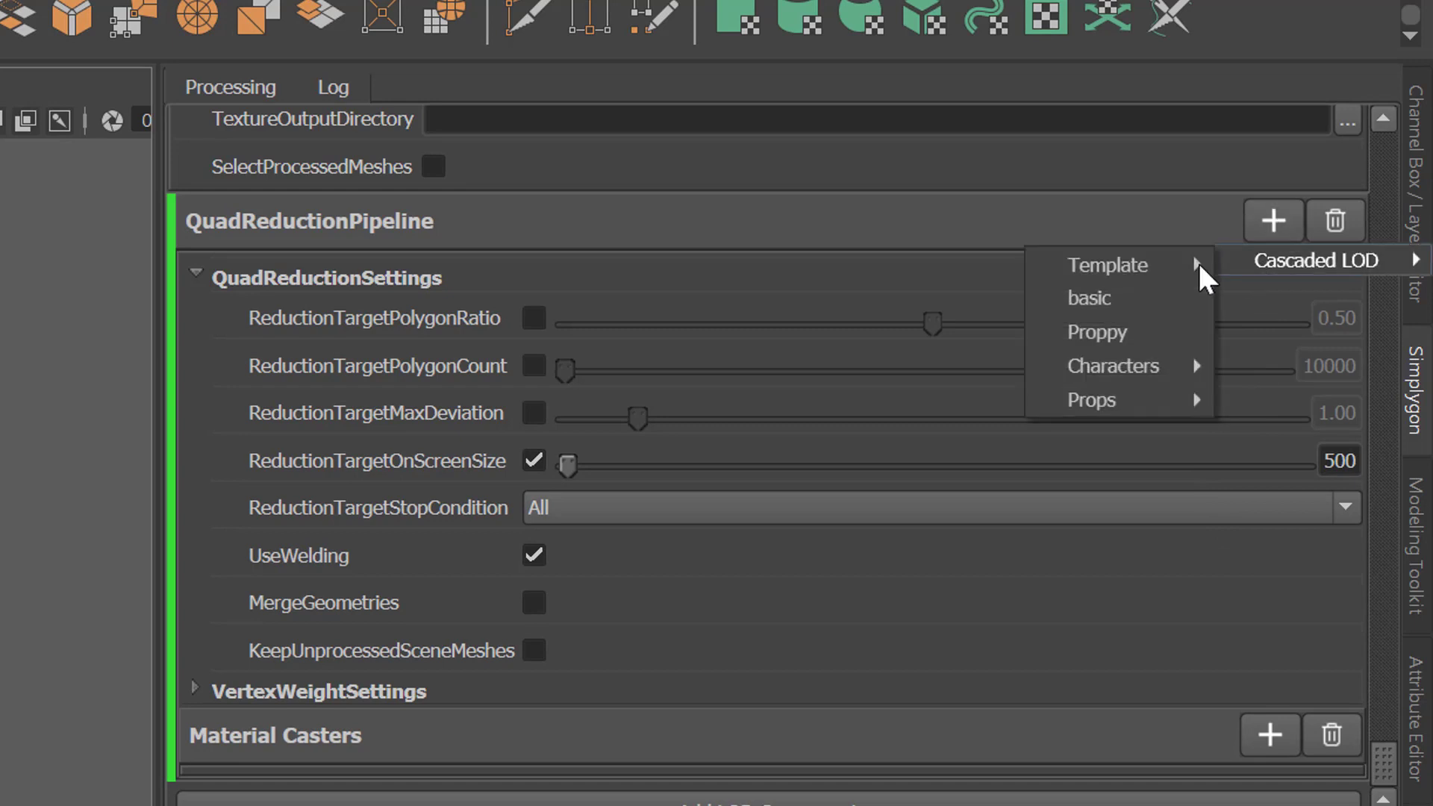
{"action": "mouse_move", "coordinate": [1145, 267]}
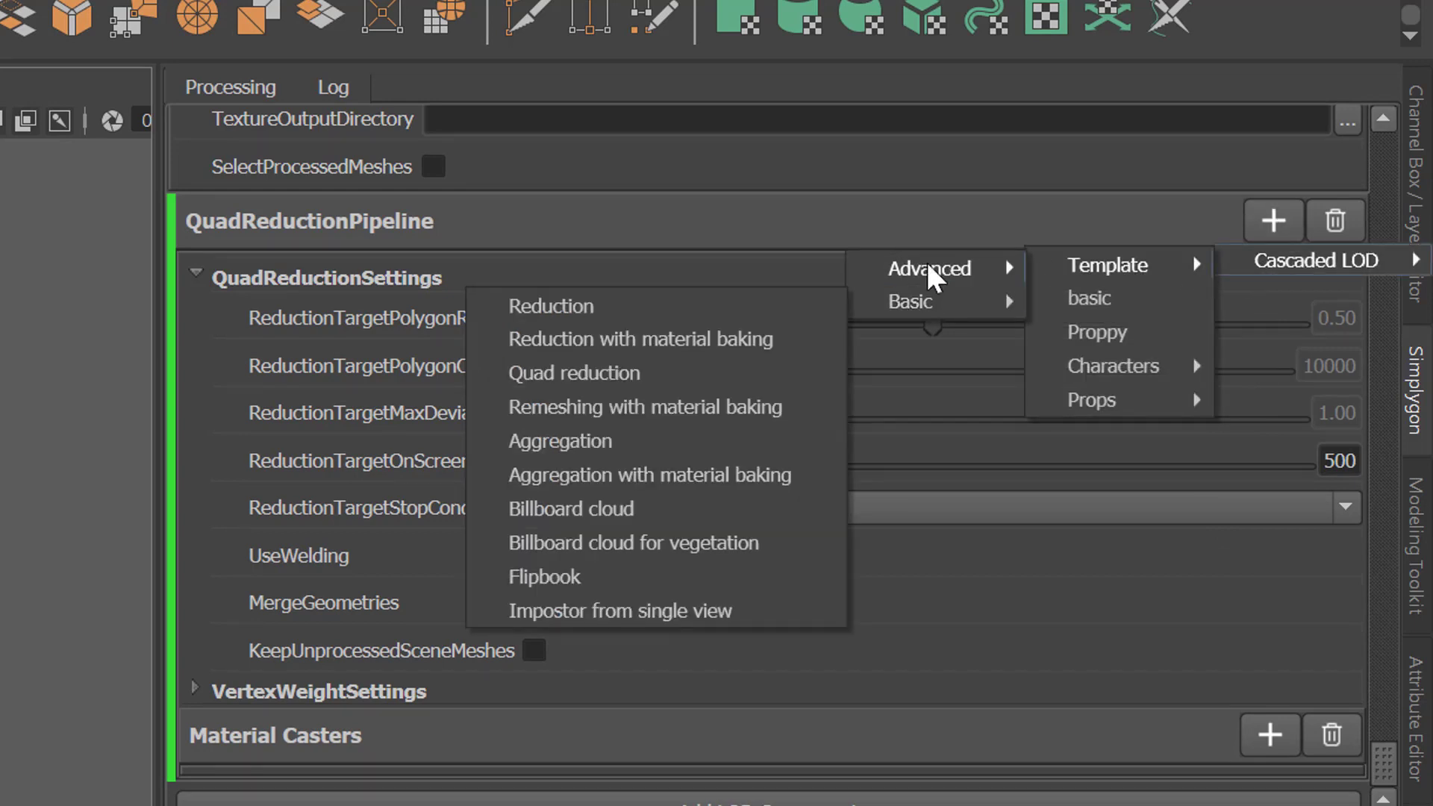
{"action": "mouse_move", "coordinate": [934, 270]}
{"action": "left_click", "coordinate": [634, 278]}
{"action": "scroll", "coordinate": [463, 470], "scroll_direction": "down", "scroll_amount": 5}
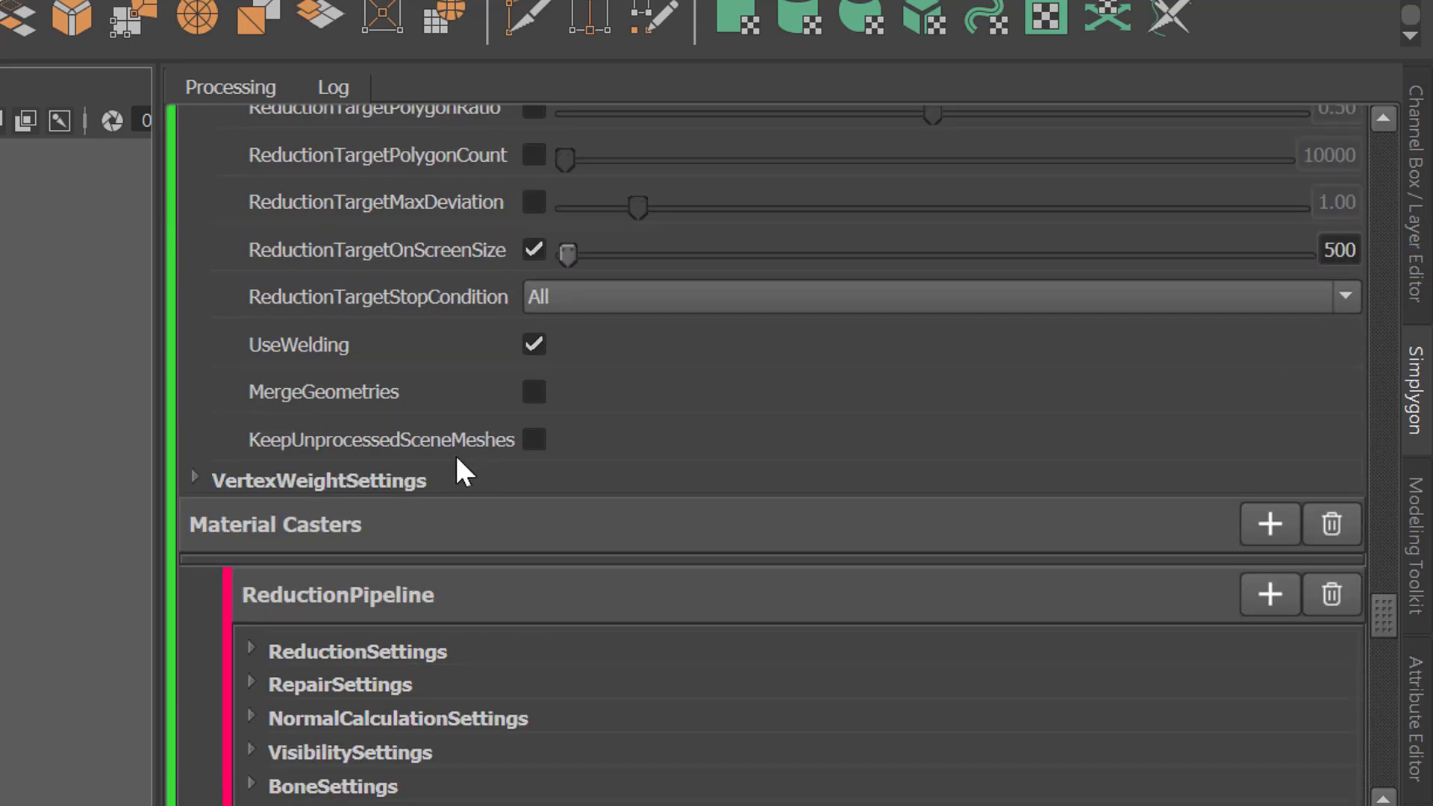
{"action": "left_click", "coordinate": [252, 483]}
{"action": "scroll", "coordinate": [722, 425], "scroll_direction": "up", "scroll_amount": 3}
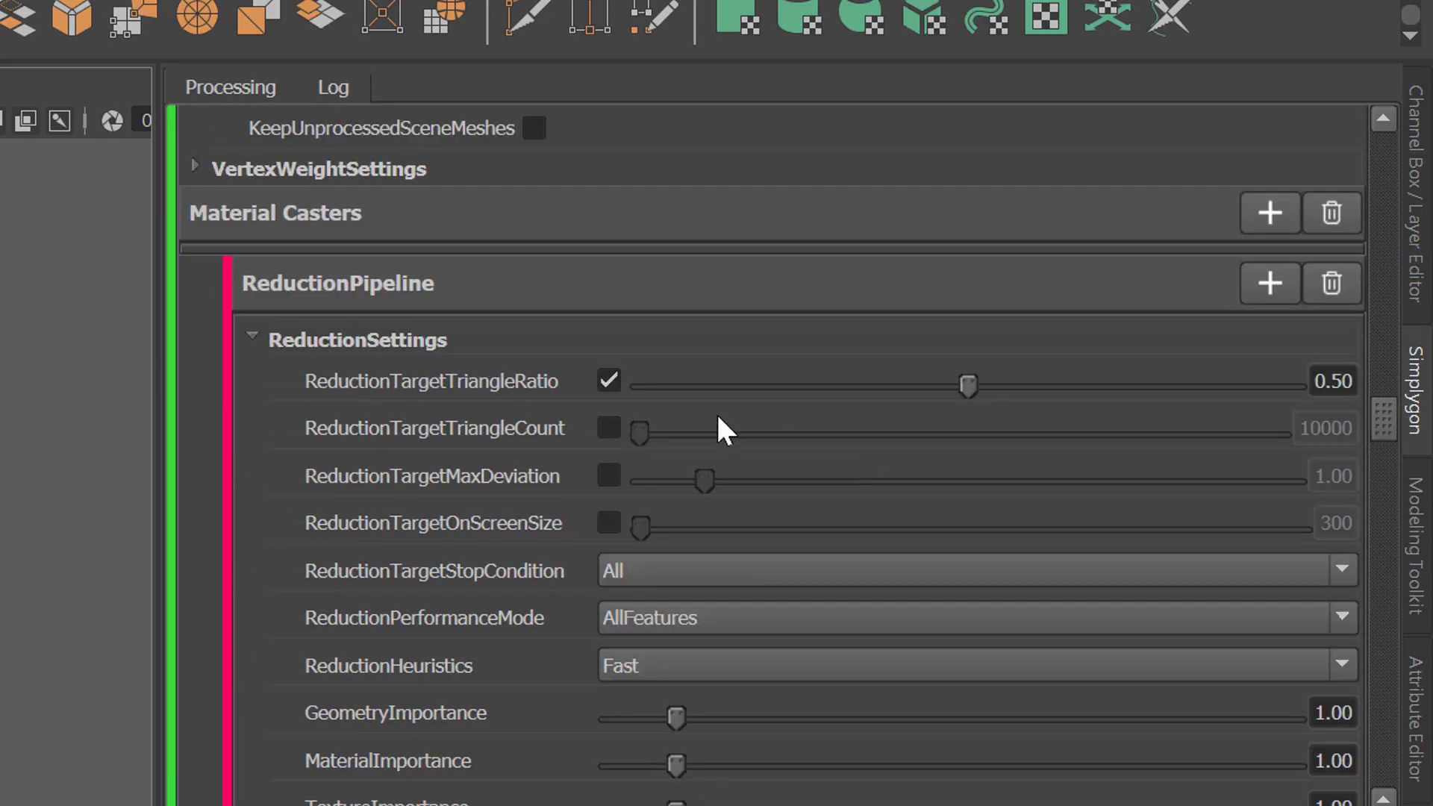
Replace the triangle-ratio target with an on-screen size of 200, then process LOD1 and LOD2.
{"action": "left_click", "coordinate": [609, 381]}
{"action": "left_click", "coordinate": [608, 522]}
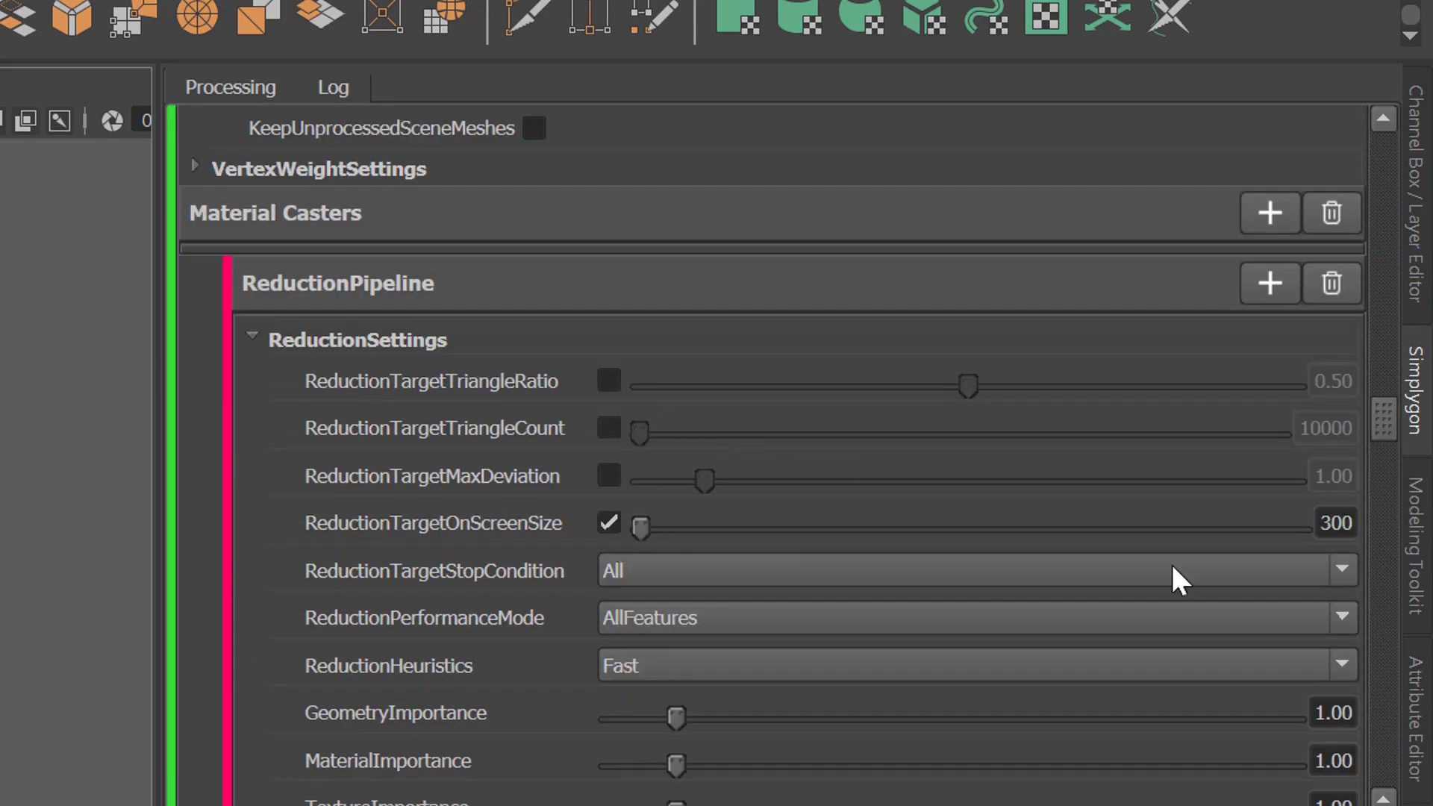
{"action": "left_click", "coordinate": [1321, 523]}
{"action": "key", "text": "Delete"}
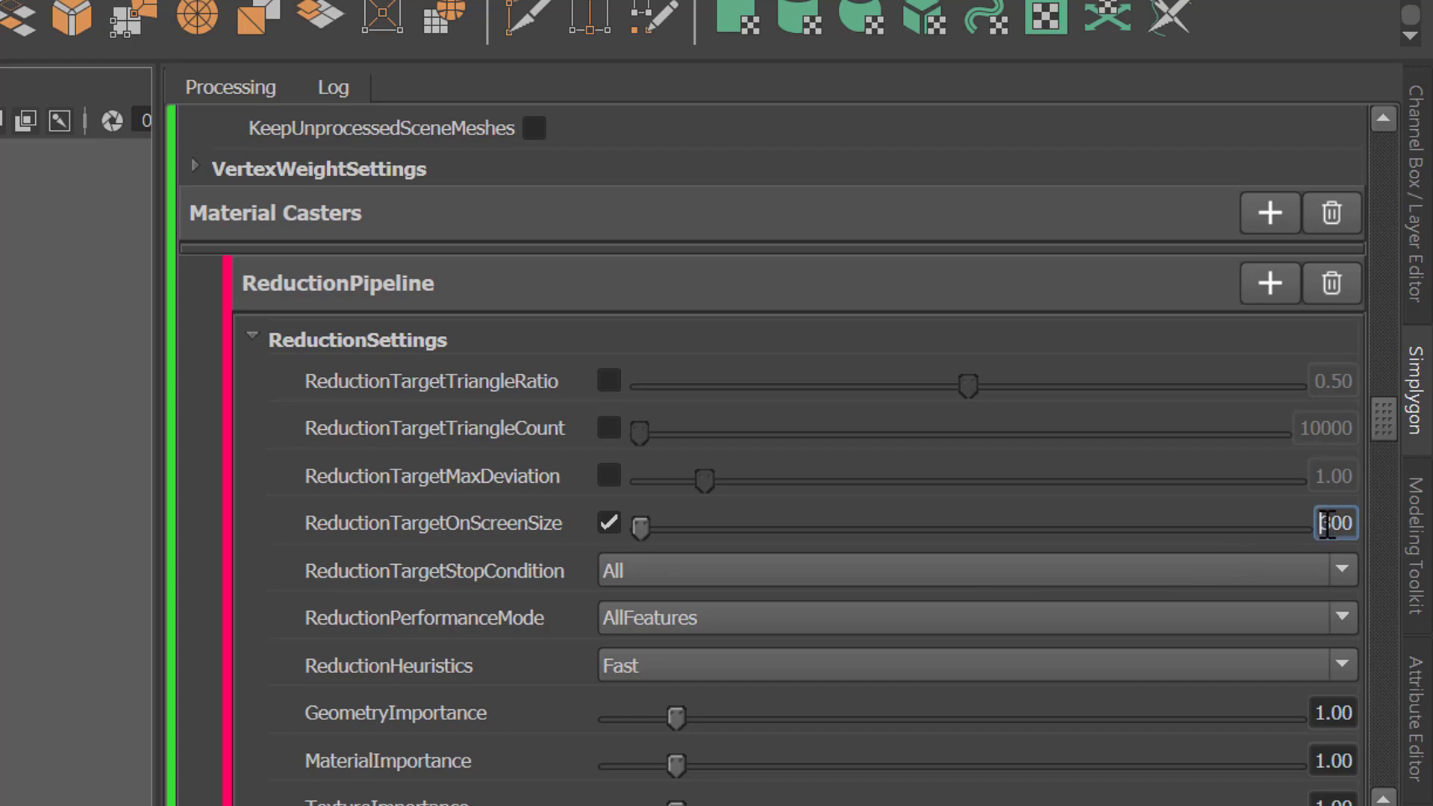
{"action": "type", "text": "2"}
{"action": "left_click", "coordinate": [1059, 724]}
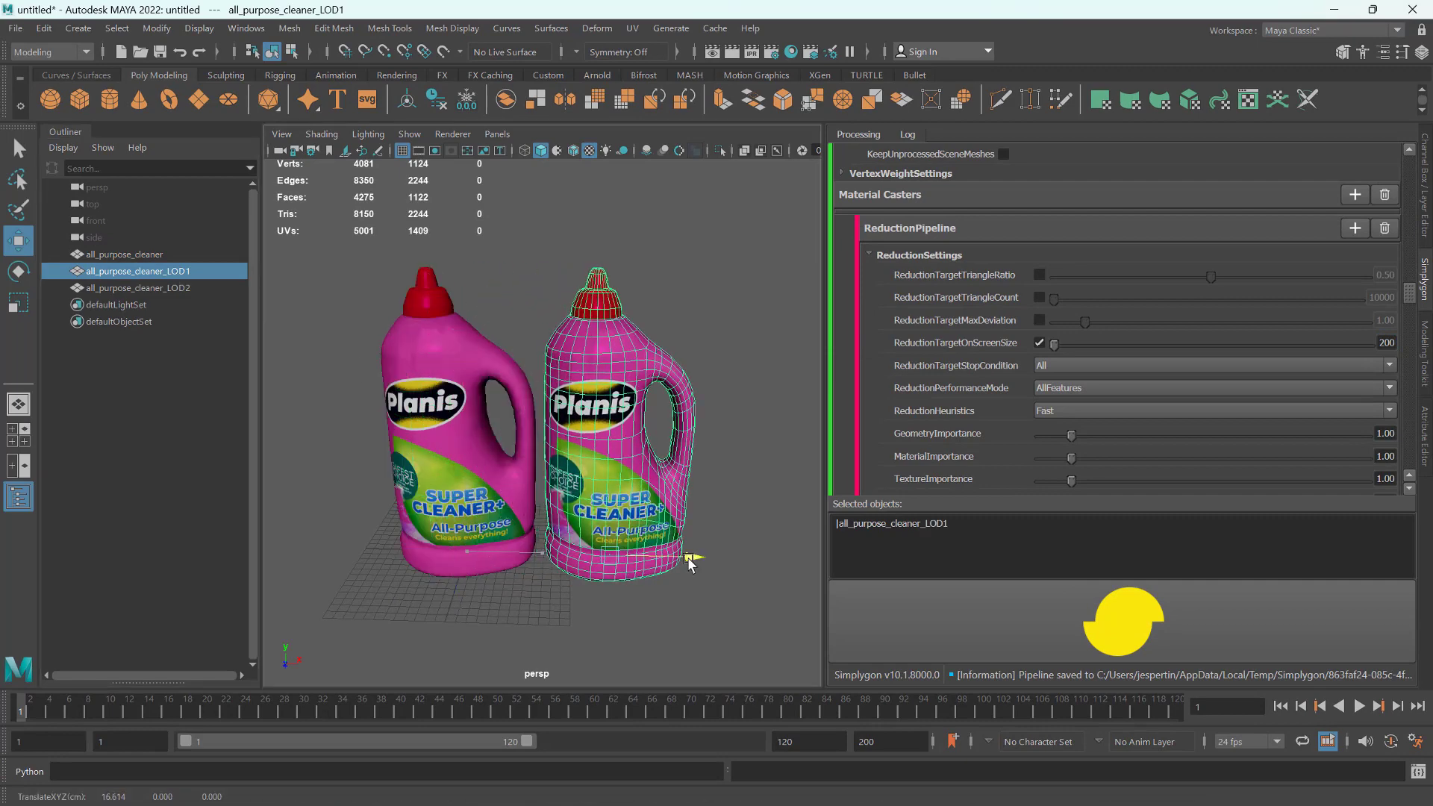
Move the LOD2 bottle to the right of the others and frame all three bottles.
{"action": "left_click", "coordinate": [200, 290]}
{"action": "left_click_drag", "start_coordinate": [556, 553], "coordinate": [708, 537]}
{"action": "key", "text": "a"}
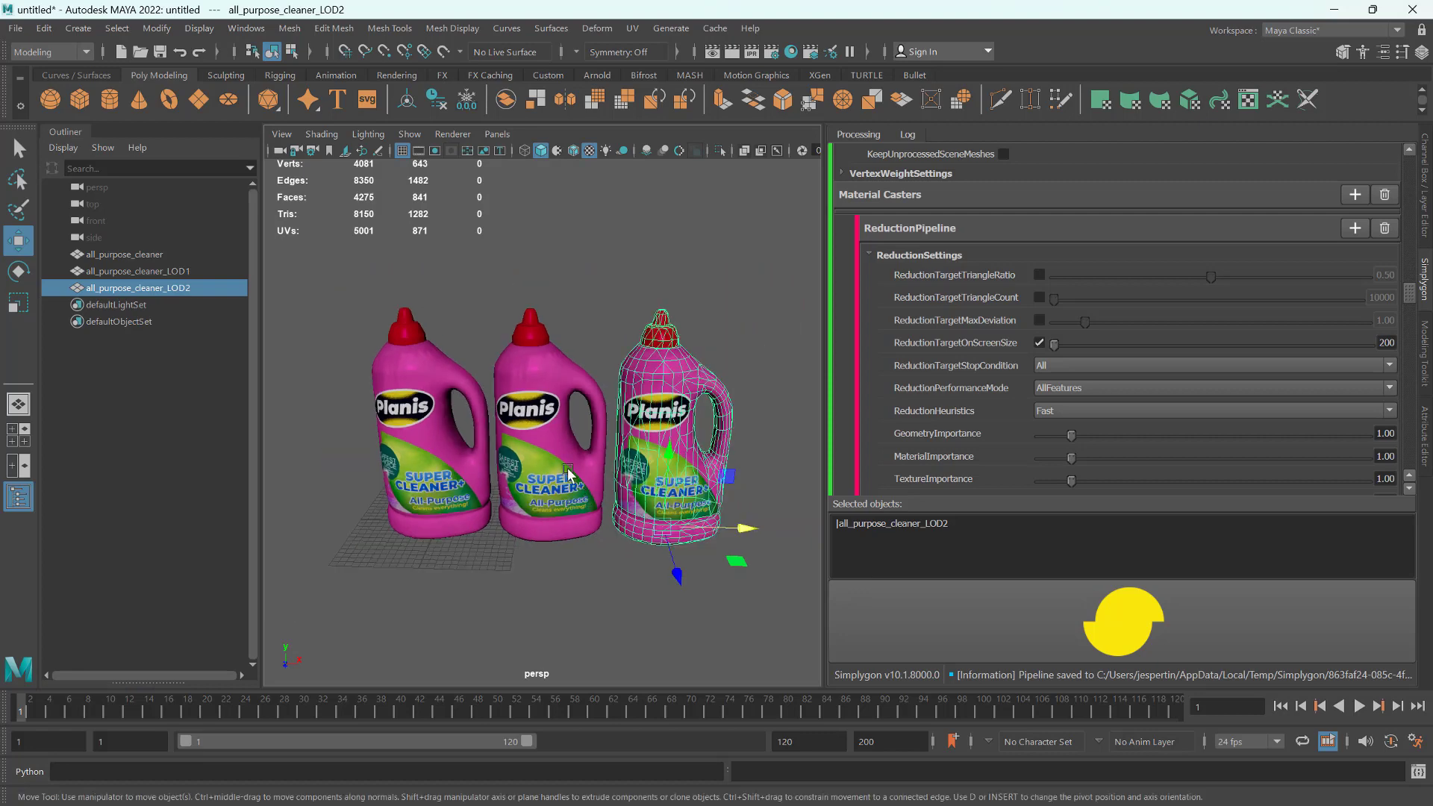
{"action": "left_click", "coordinate": [548, 431]}
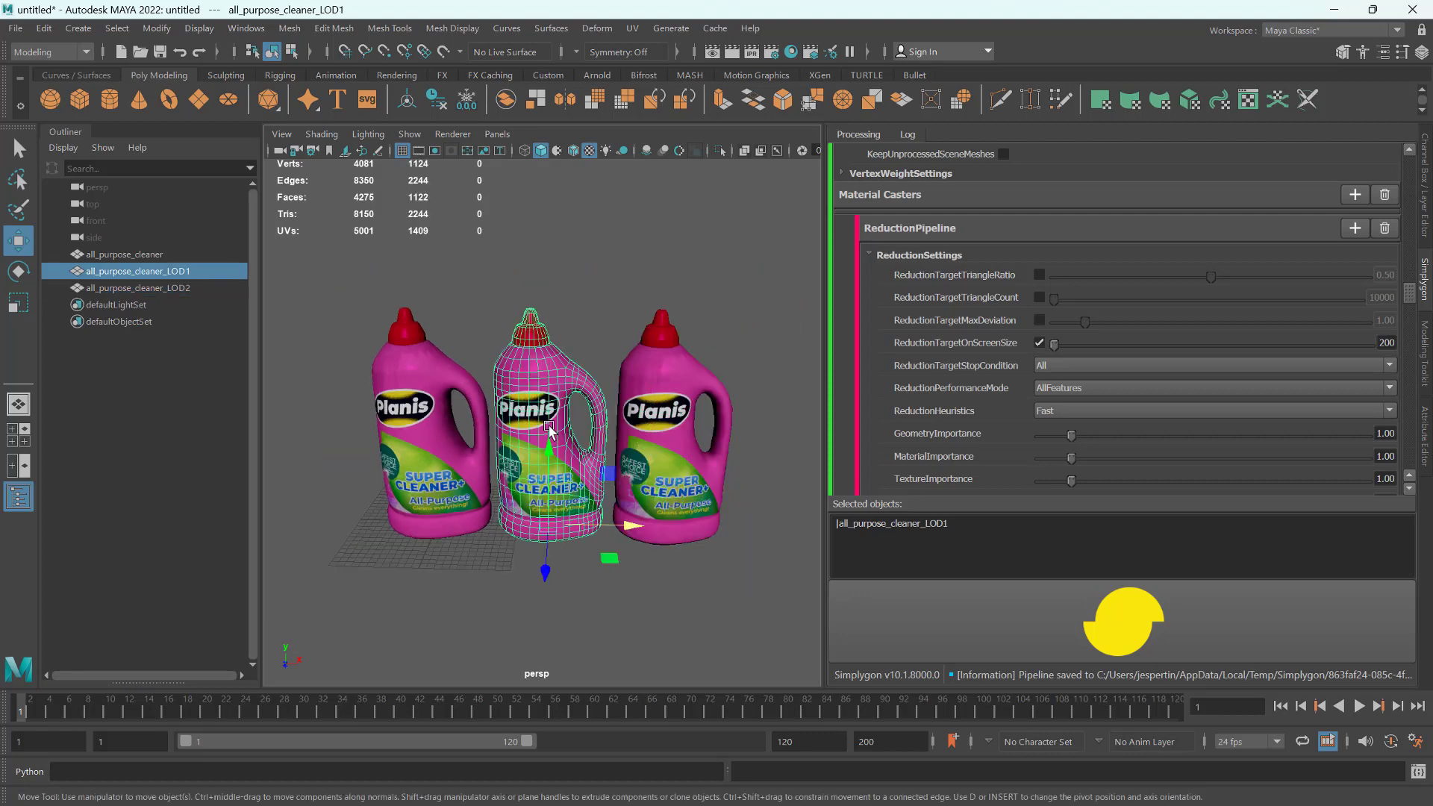
{"action": "left_click", "coordinate": [441, 466]}
Delete the LOD1 and LOD2 bottles, leaving the original all_purpose_cleaner selected.
{"action": "left_click", "coordinate": [699, 594]}
{"action": "left_click_drag", "start_coordinate": [754, 597], "coordinate": [550, 331]}
{"action": "key", "text": "Delete"}
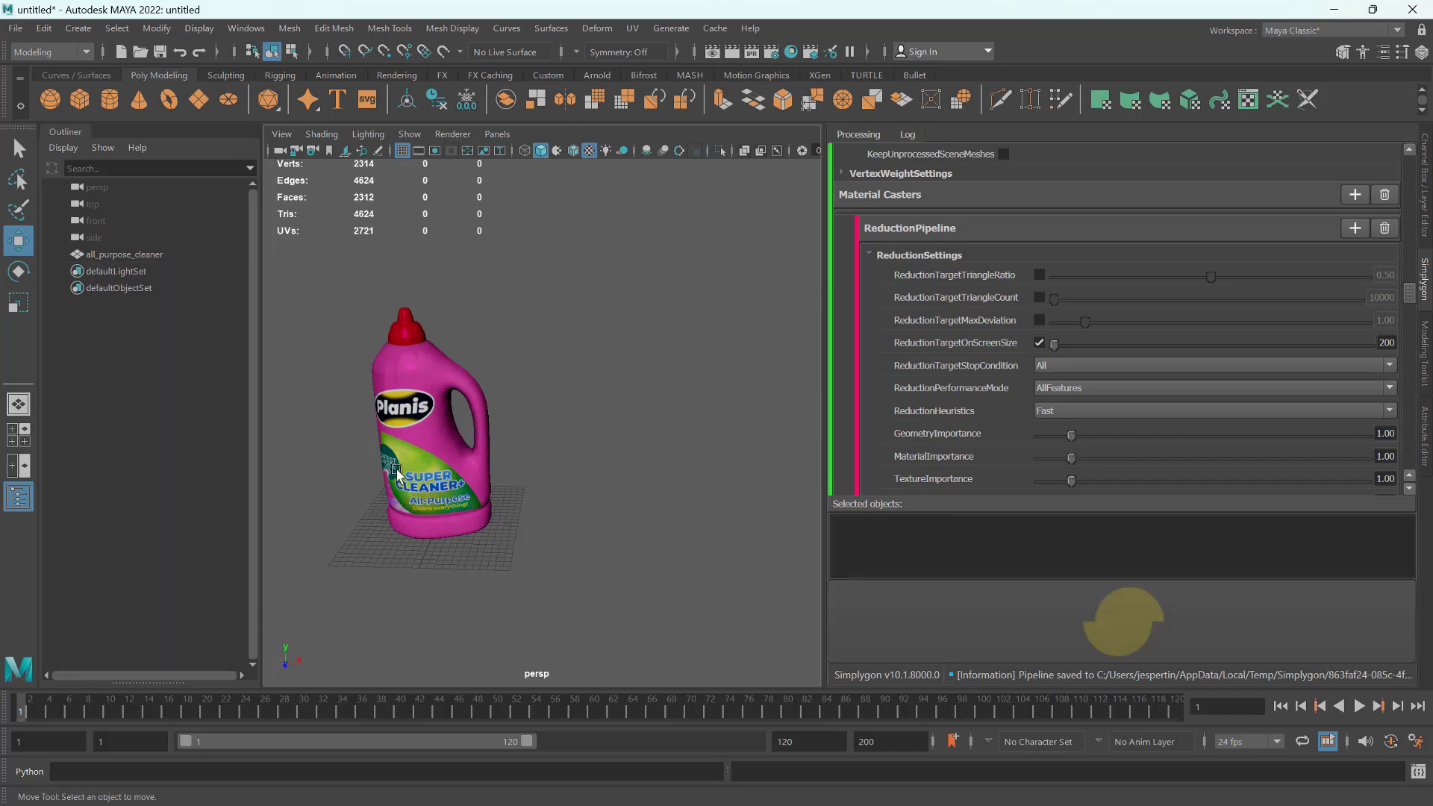
{"action": "left_click", "coordinate": [432, 439]}
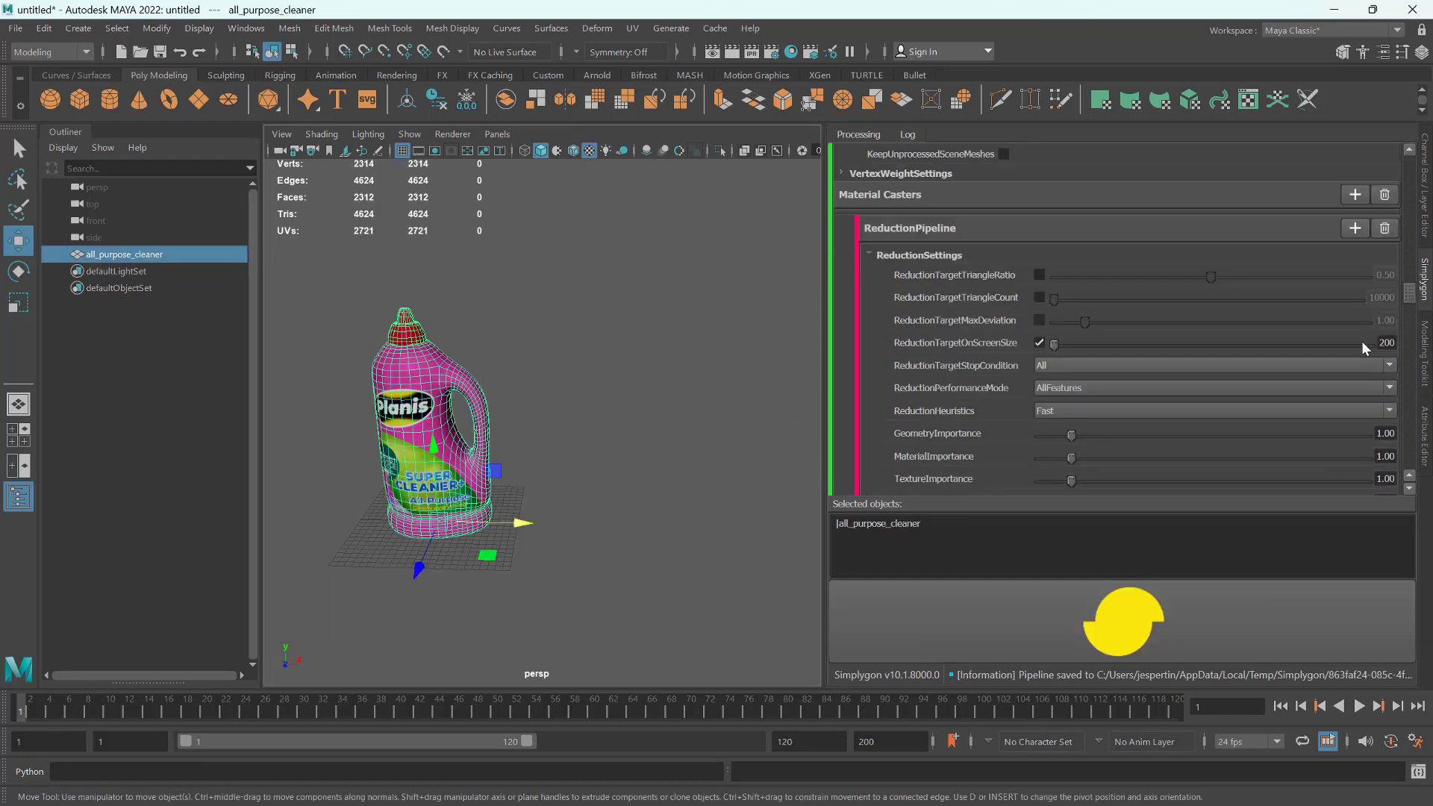
Add another cascaded Advanced Reduction LOD component and expand its ReductionSettings.
{"action": "left_click", "coordinate": [1357, 232]}
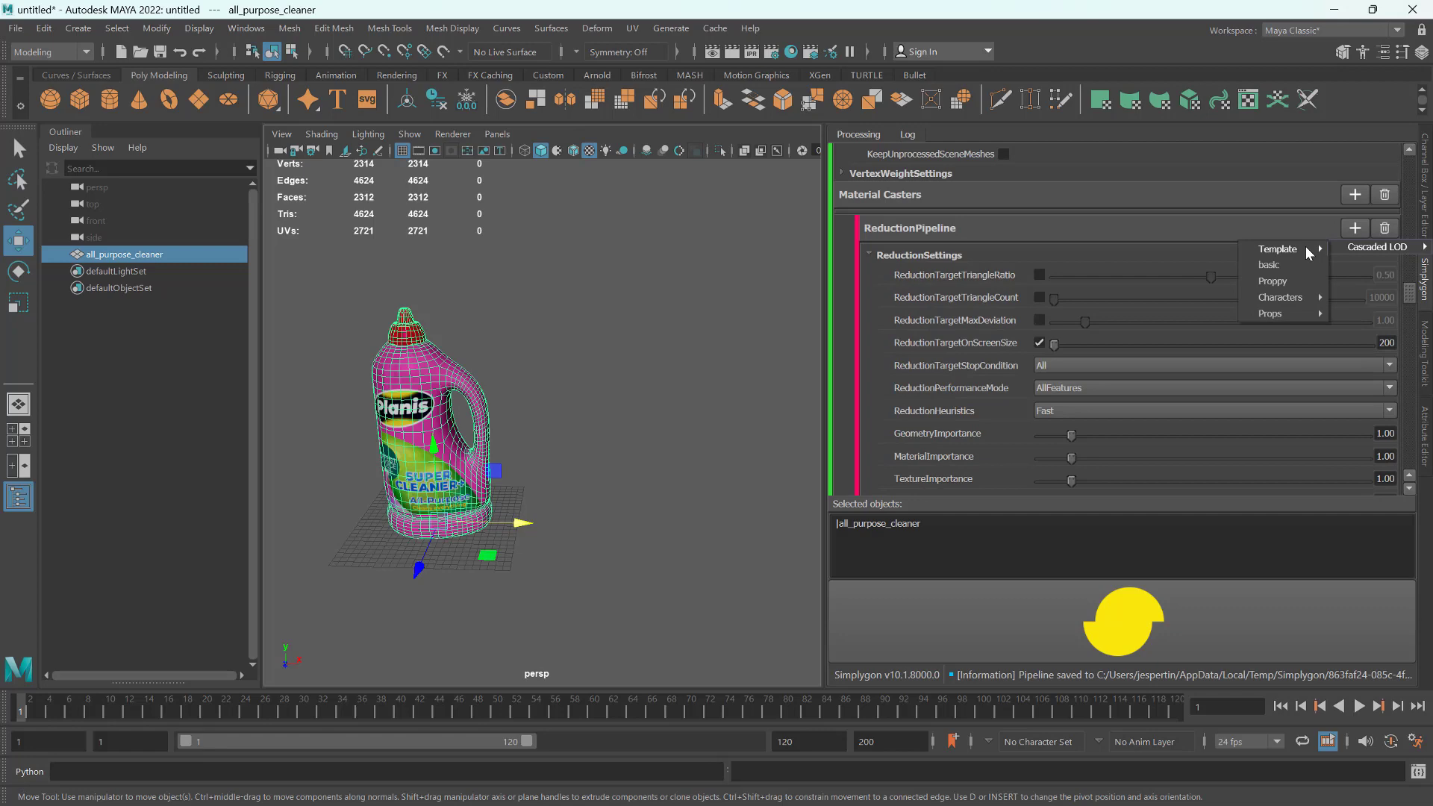
{"action": "mouse_move", "coordinate": [1191, 249]}
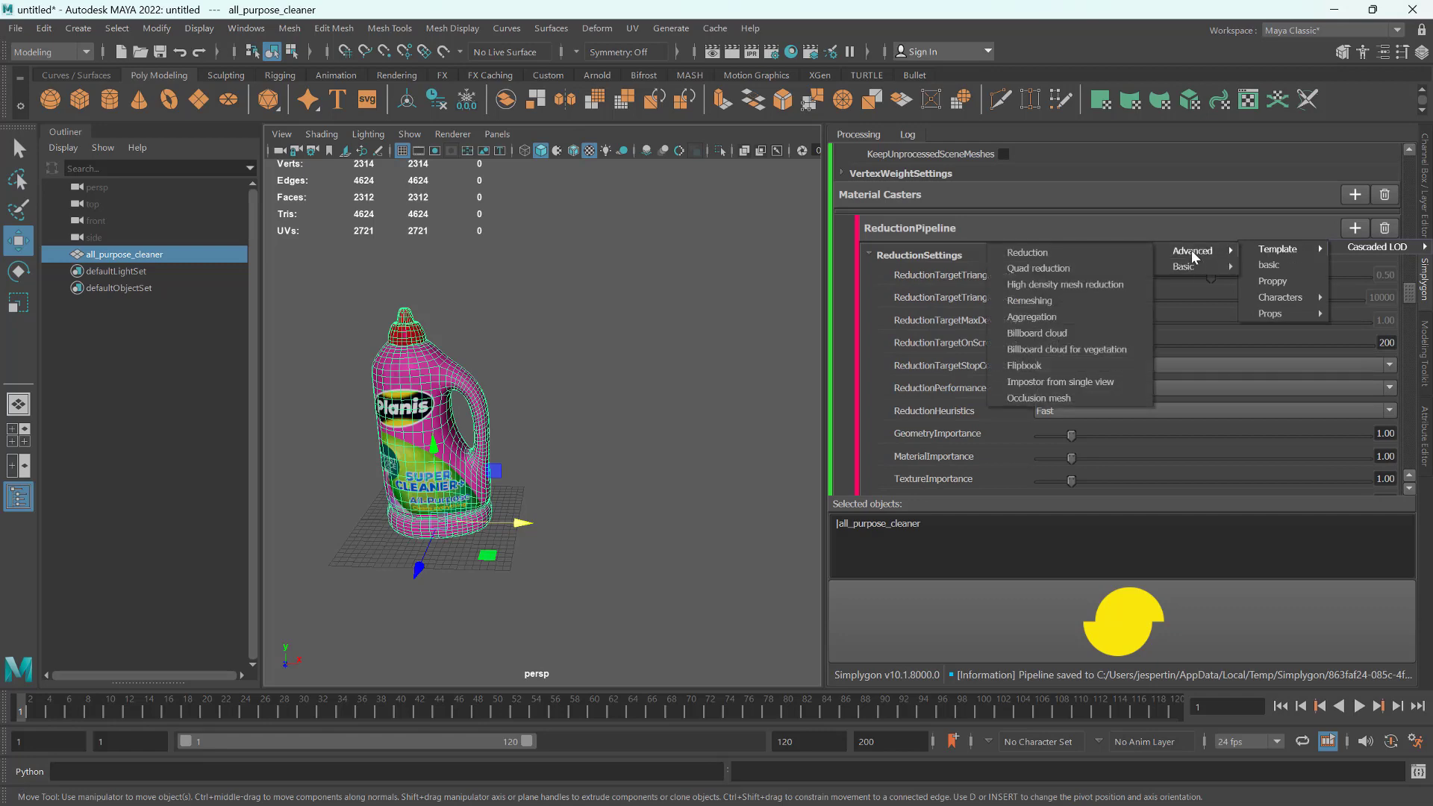
{"action": "left_click", "coordinate": [1054, 252]}
{"action": "scroll", "coordinate": [1136, 323], "scroll_direction": "down", "scroll_amount": 5}
{"action": "scroll", "coordinate": [1136, 323], "scroll_direction": "down", "scroll_amount": 10}
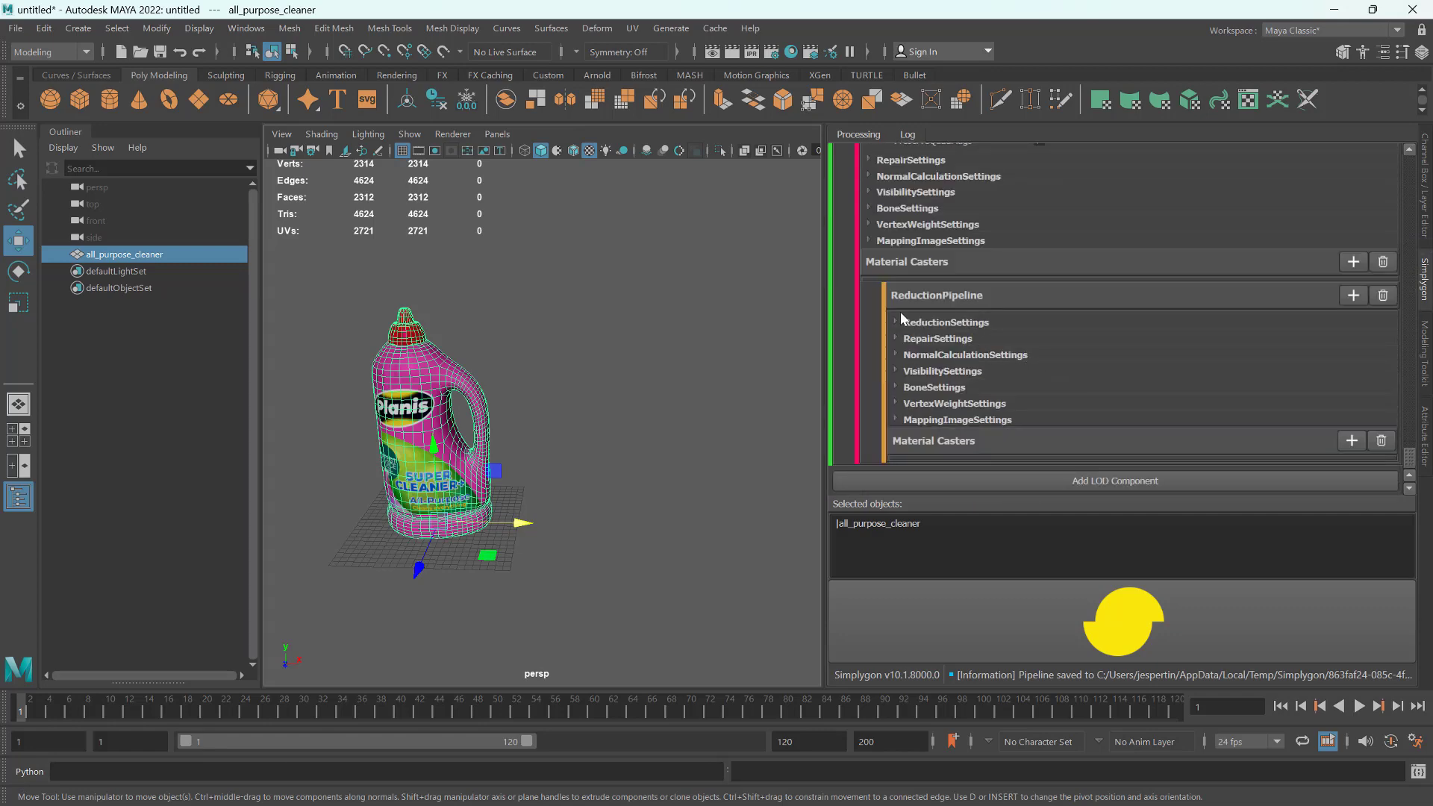
{"action": "left_click", "coordinate": [896, 322]}
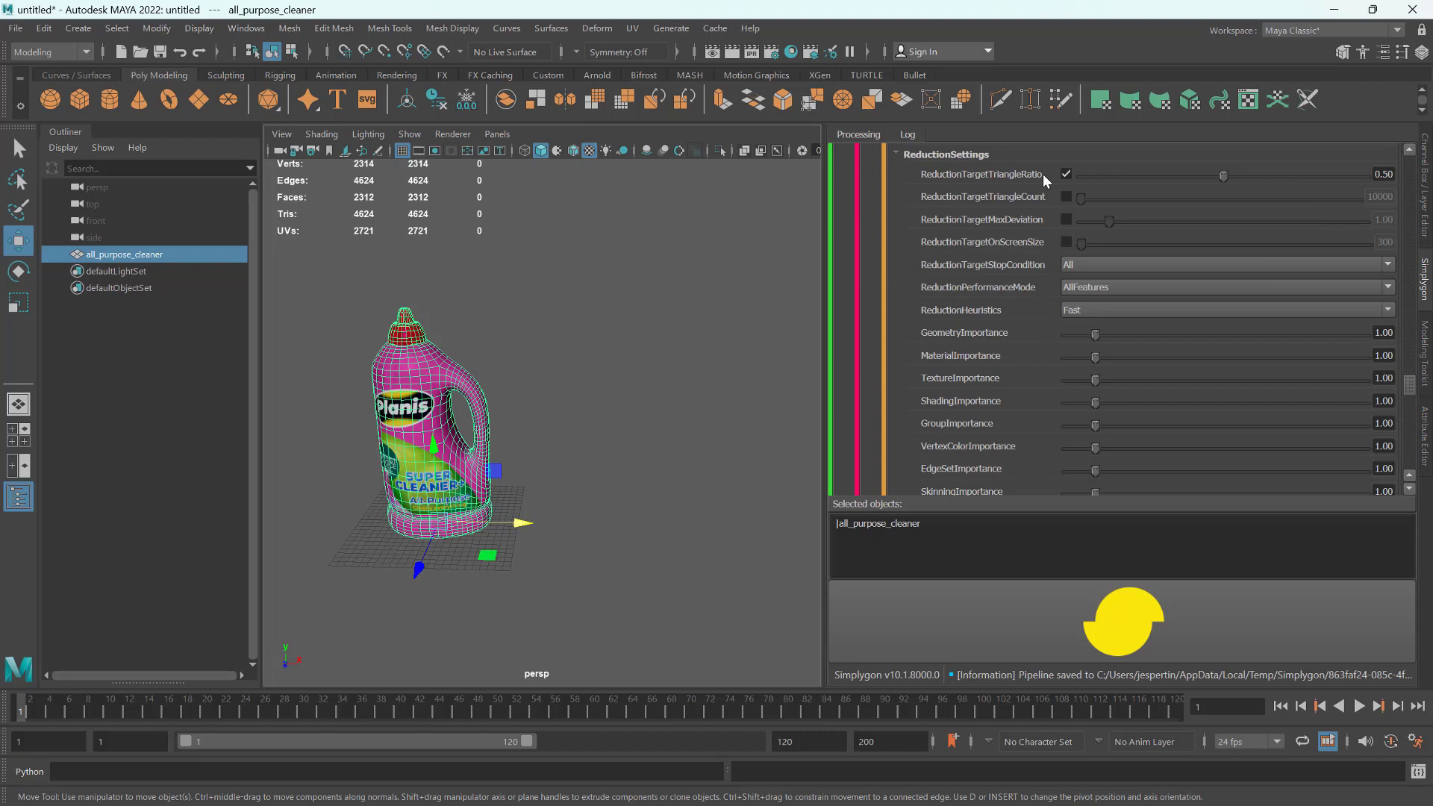
Switch its target from triangle ratio to on-screen size 300 and process LOD1 to LOD3.
{"action": "left_click", "coordinate": [1066, 174]}
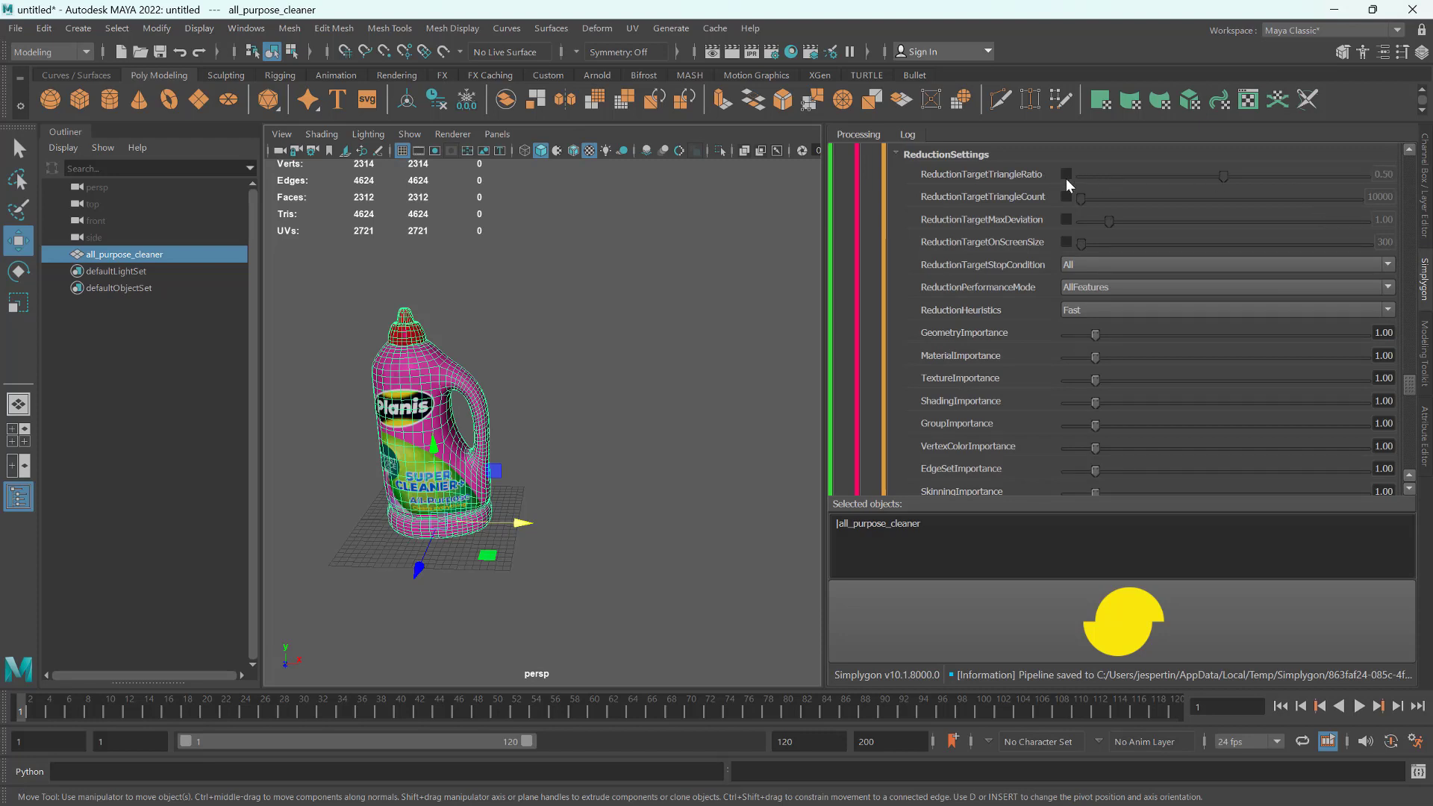
{"action": "left_click", "coordinate": [1065, 243]}
{"action": "scroll", "coordinate": [1284, 409], "scroll_direction": "down", "scroll_amount": 5}
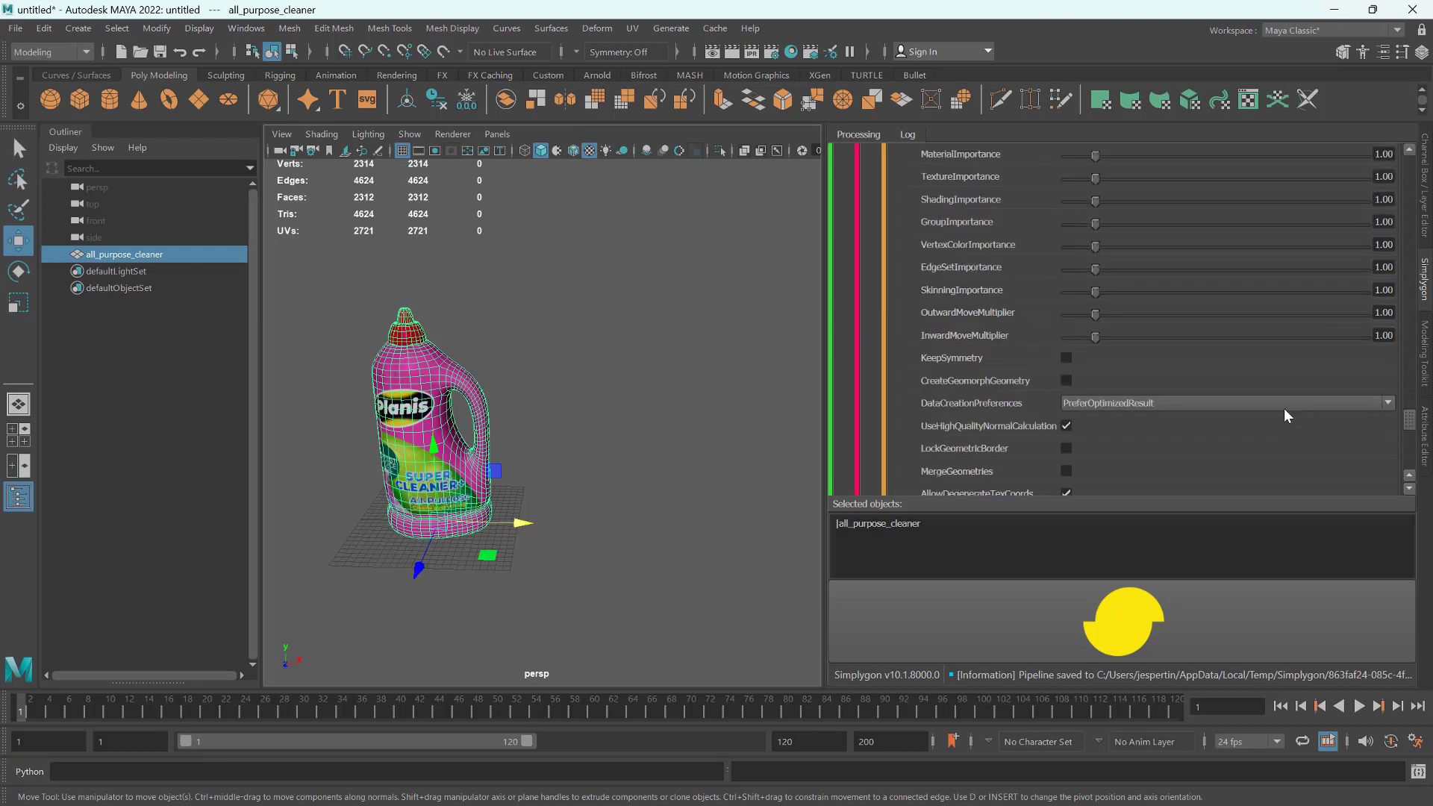
{"action": "left_click", "coordinate": [1171, 633]}
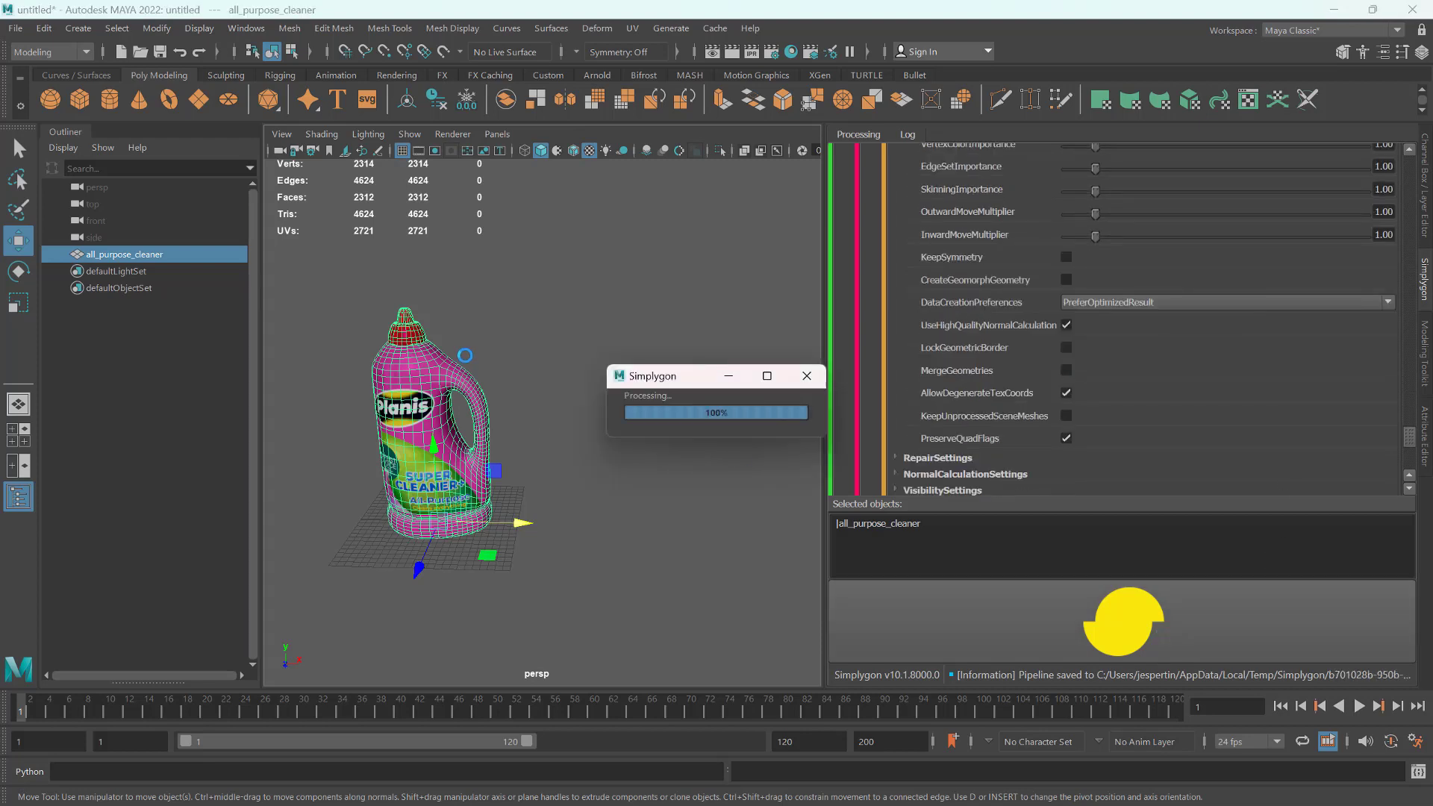
Line up LOD1, LOD2 and LOD3 in a row right of the original bottle, then select all four.
{"action": "left_click", "coordinate": [210, 272]}
{"action": "left_click_drag", "start_coordinate": [520, 522], "coordinate": [637, 525]}
{"action": "left_click", "coordinate": [201, 288]}
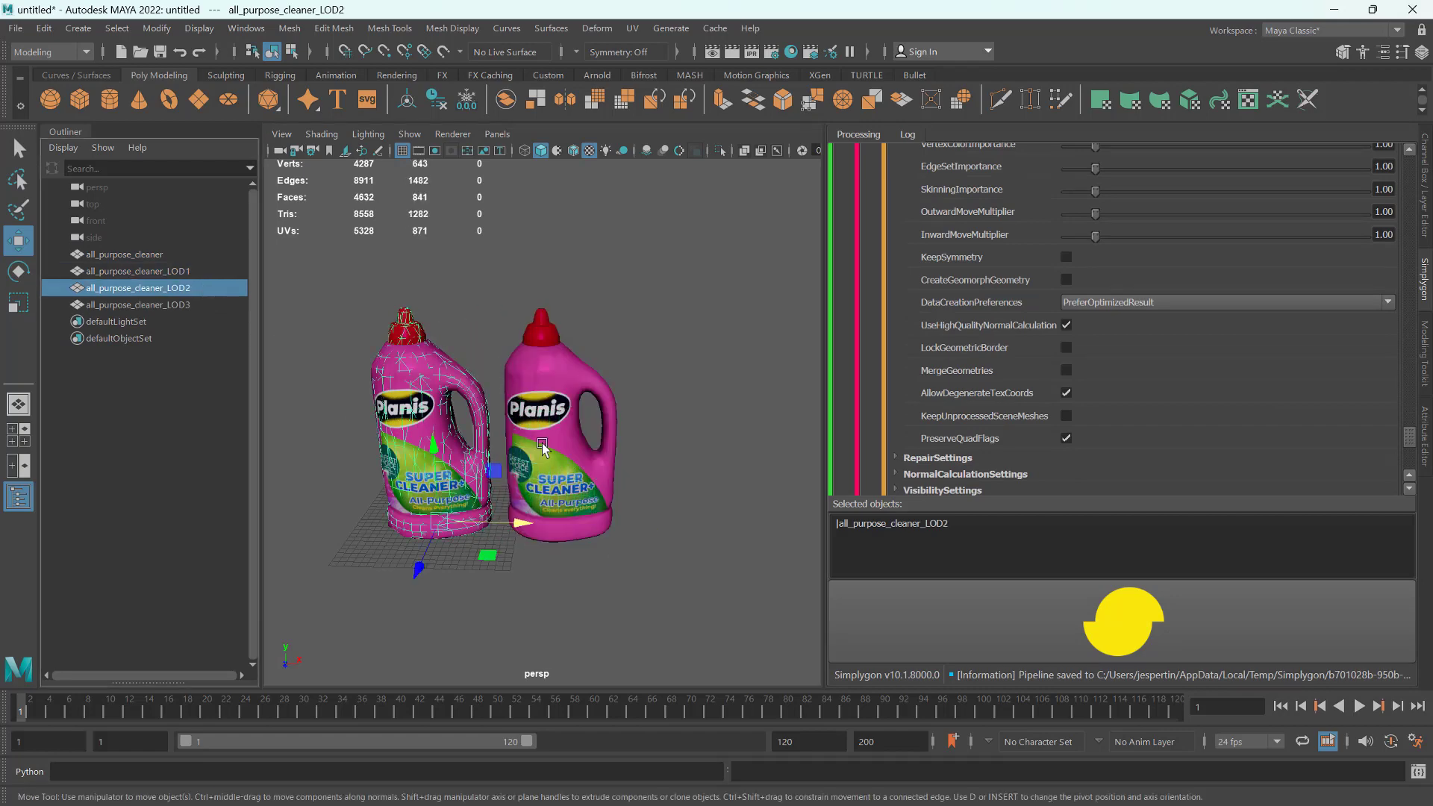
{"action": "left_click_drag", "start_coordinate": [523, 526], "coordinate": [757, 553]}
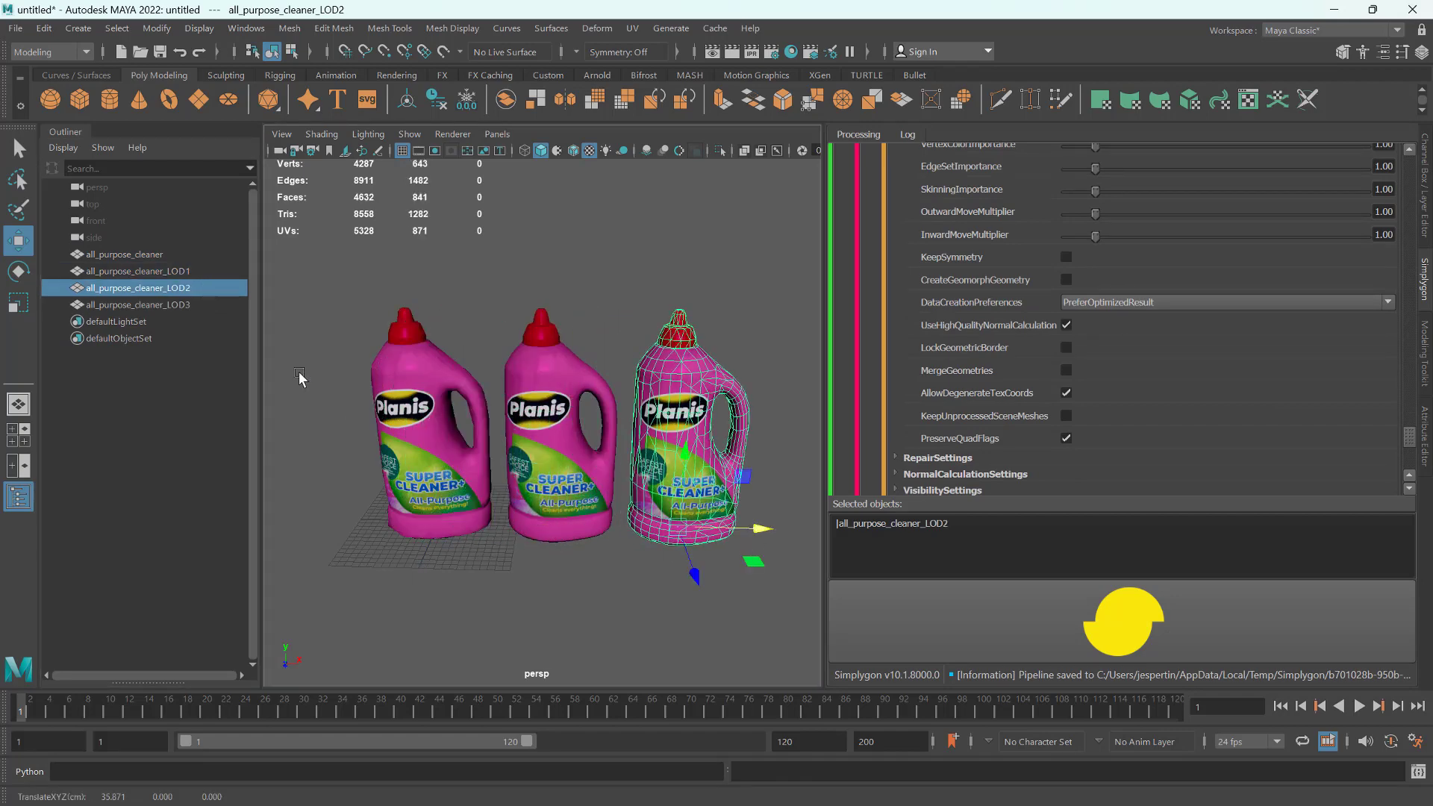
{"action": "left_click", "coordinate": [188, 304]}
{"action": "middle_click_drag", "start_coordinate": [590, 505], "coordinate": [505, 509], "text": "alt"}
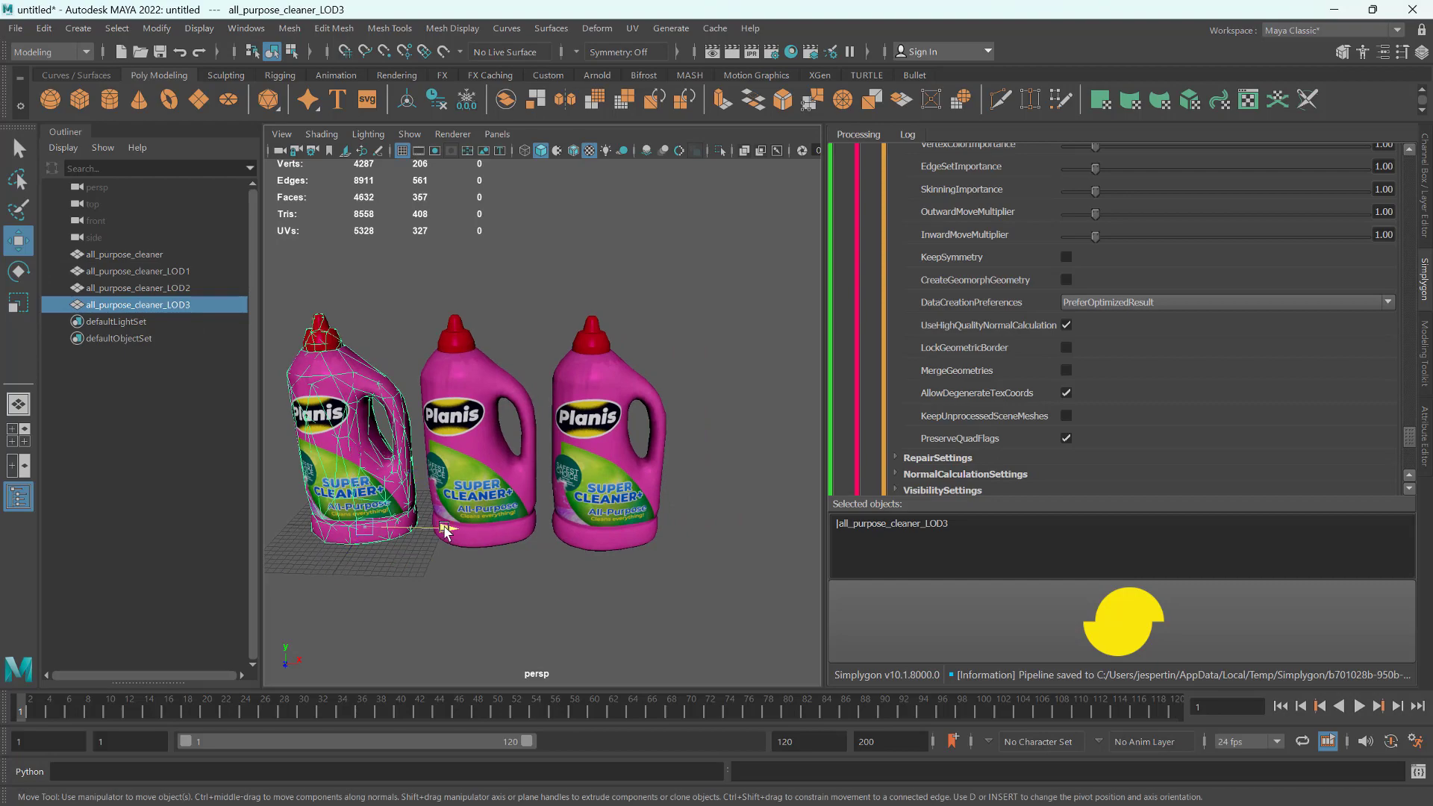
{"action": "left_click_drag", "start_coordinate": [445, 528], "coordinate": [800, 568]}
{"action": "left_click", "coordinate": [680, 608]}
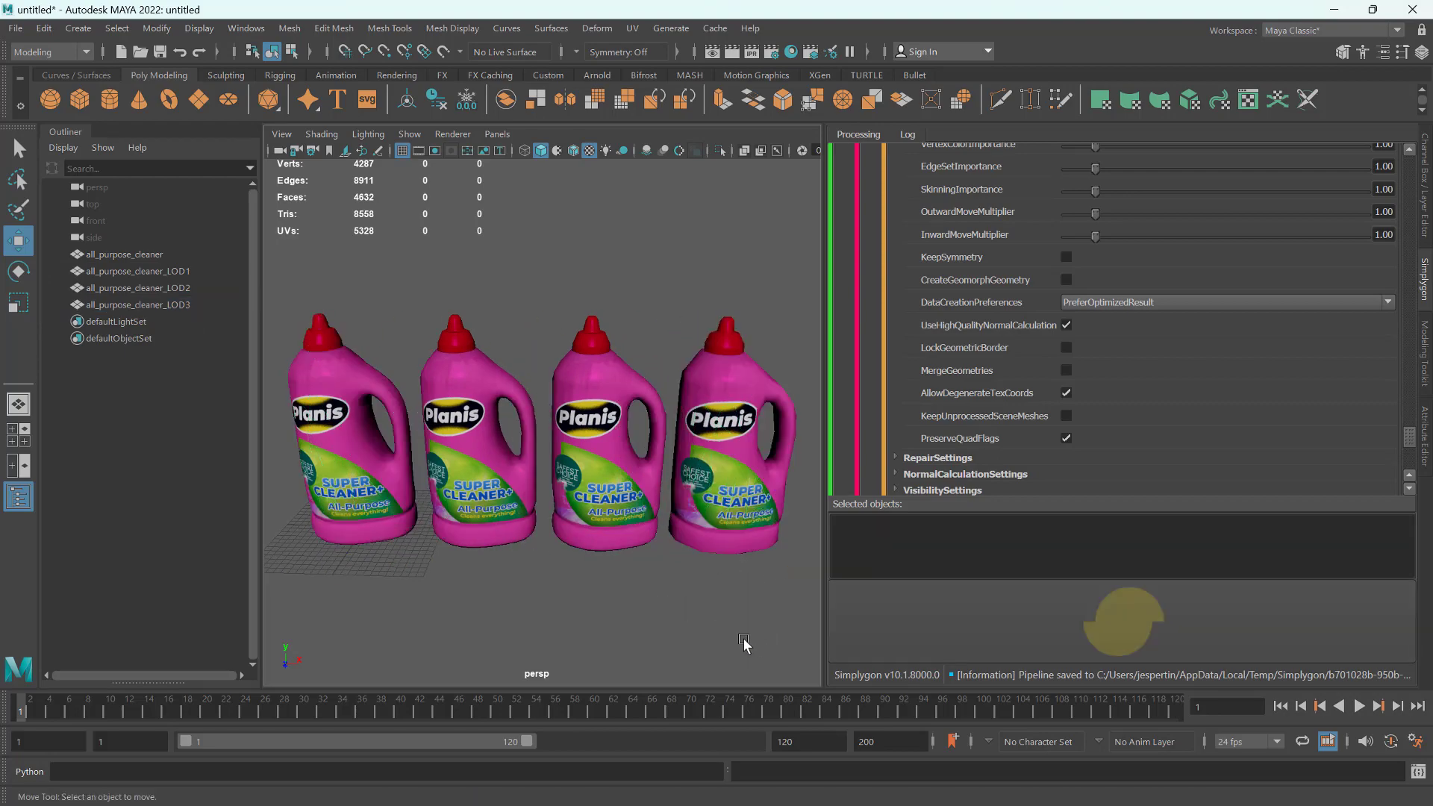
{"action": "left_click_drag", "start_coordinate": [773, 638], "coordinate": [338, 302]}
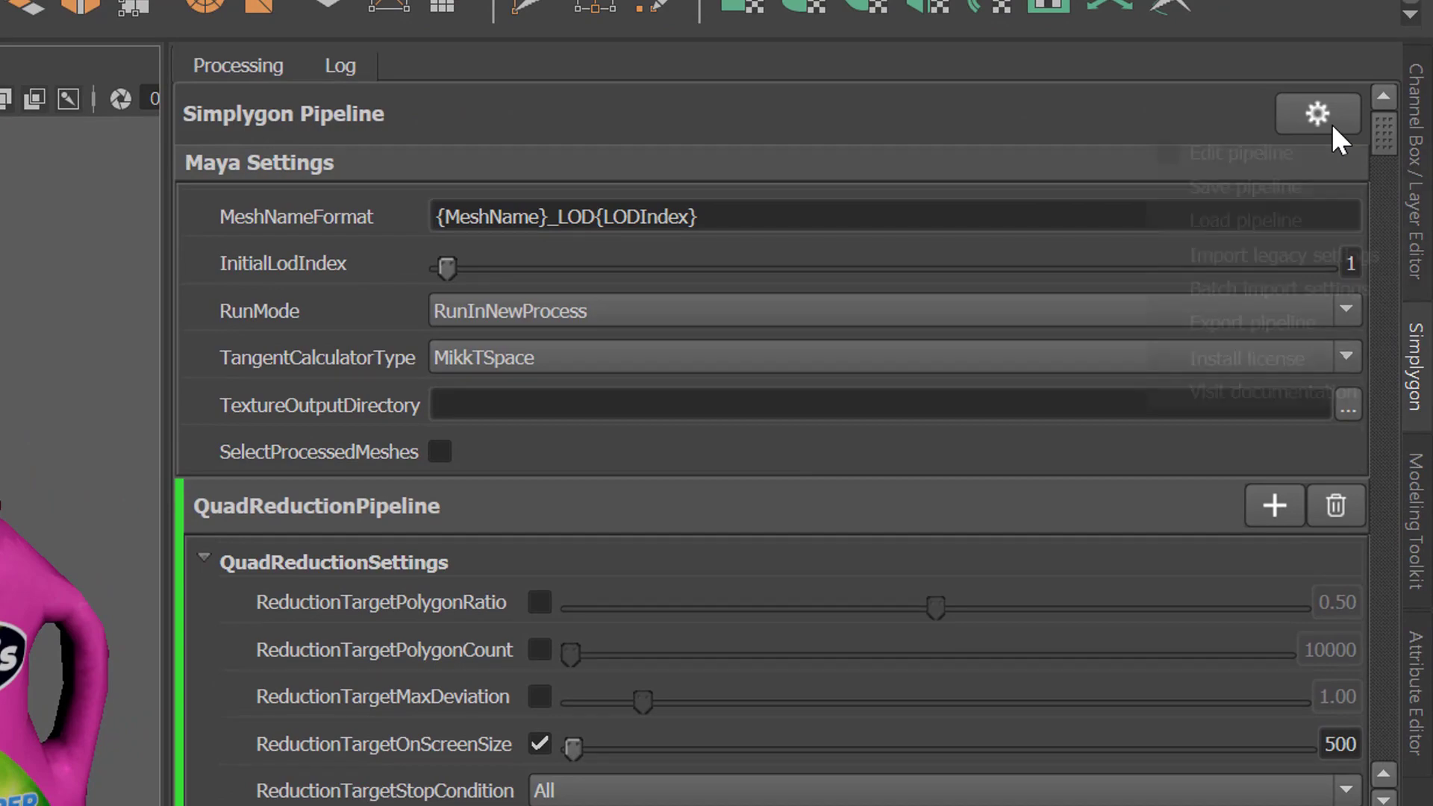
Save the pipeline as 'Small _prop' inside a new Props folder.
{"action": "left_click", "coordinate": [1384, 155]}
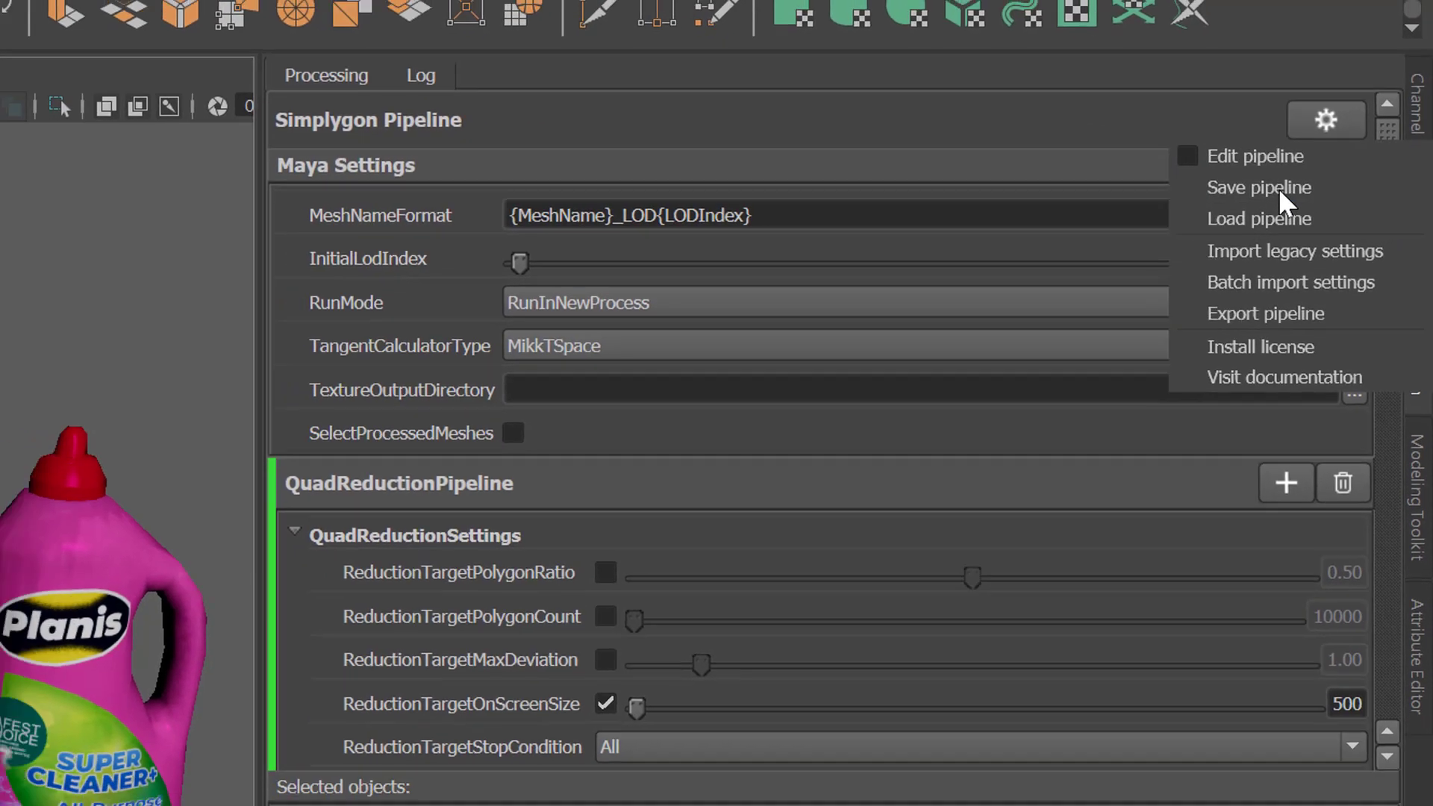
{"action": "left_click", "coordinate": [1283, 188]}
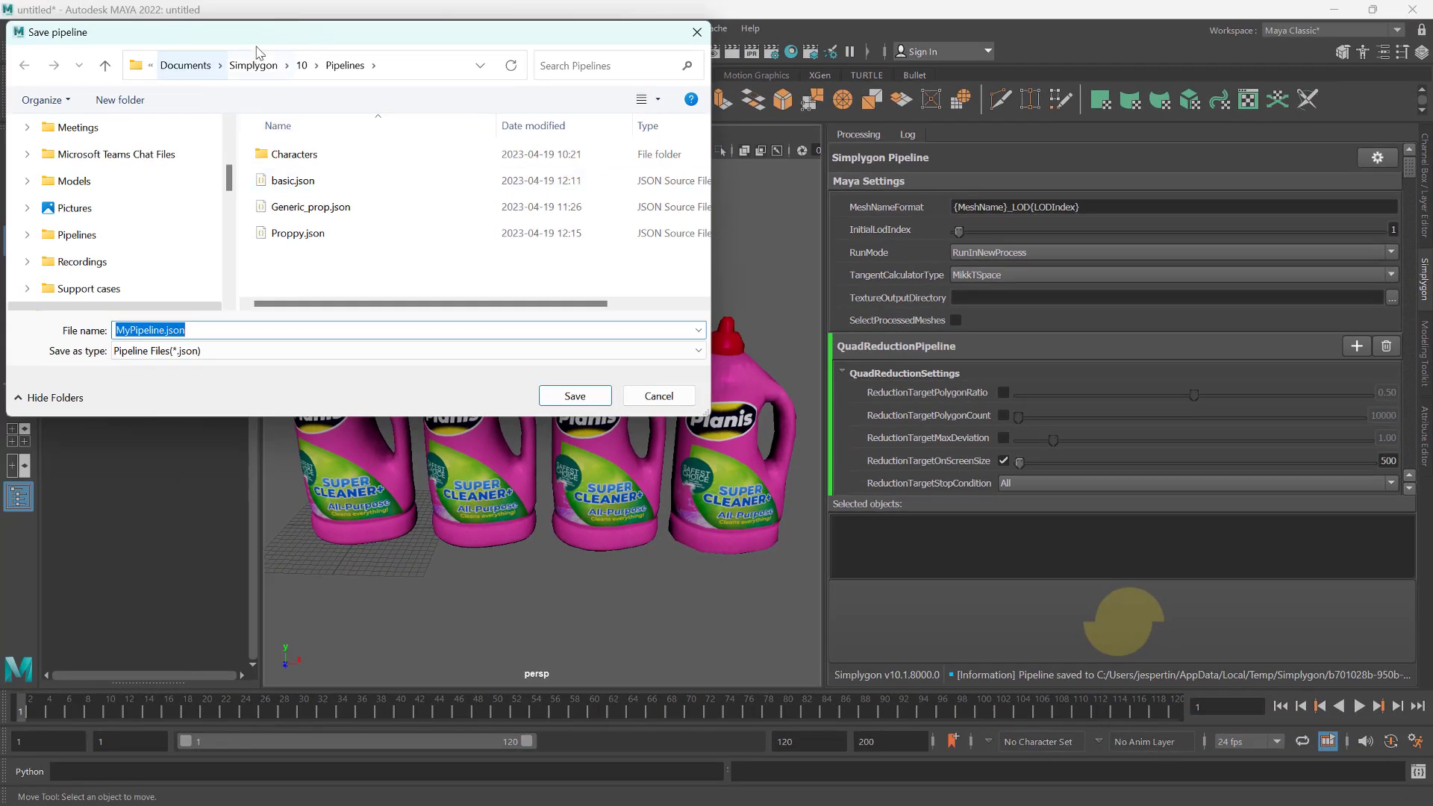
{"action": "left_click_drag", "start_coordinate": [267, 42], "coordinate": [504, 188]}
{"action": "left_click", "coordinate": [353, 246]}
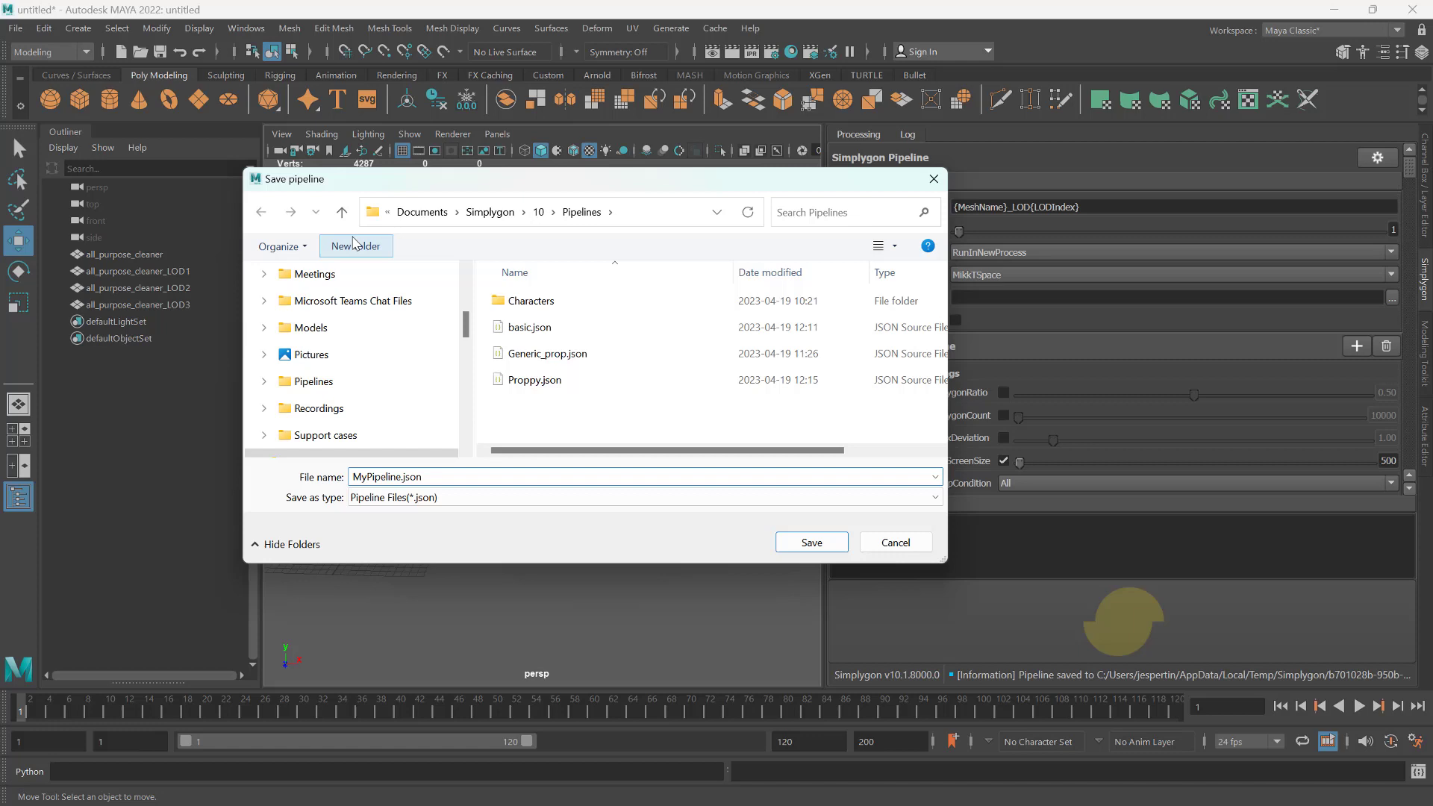
{"action": "type", "text": "Props"}
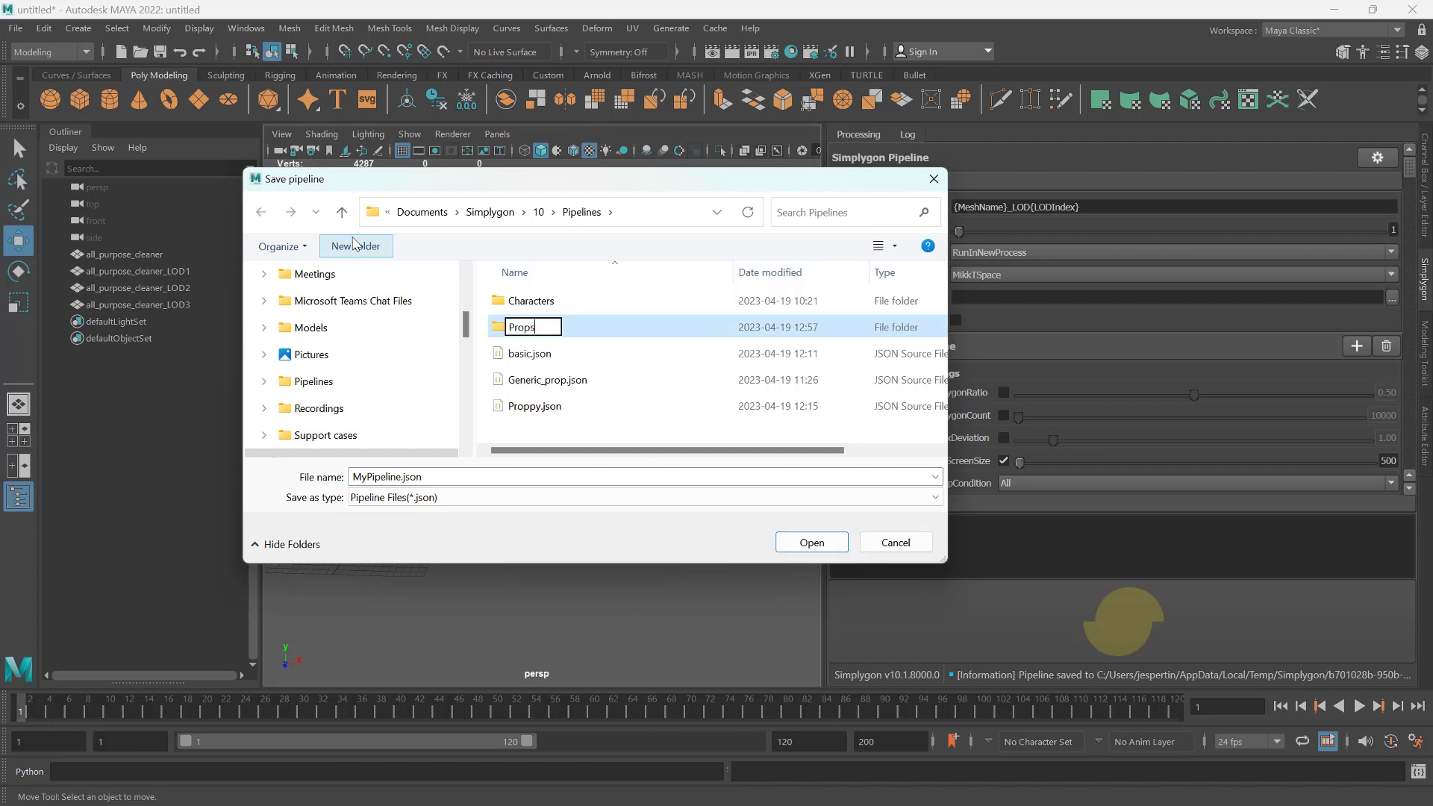
{"action": "key", "text": "Return"}
{"action": "key", "text": "Return"}
{"action": "double_click", "coordinate": [389, 477]}
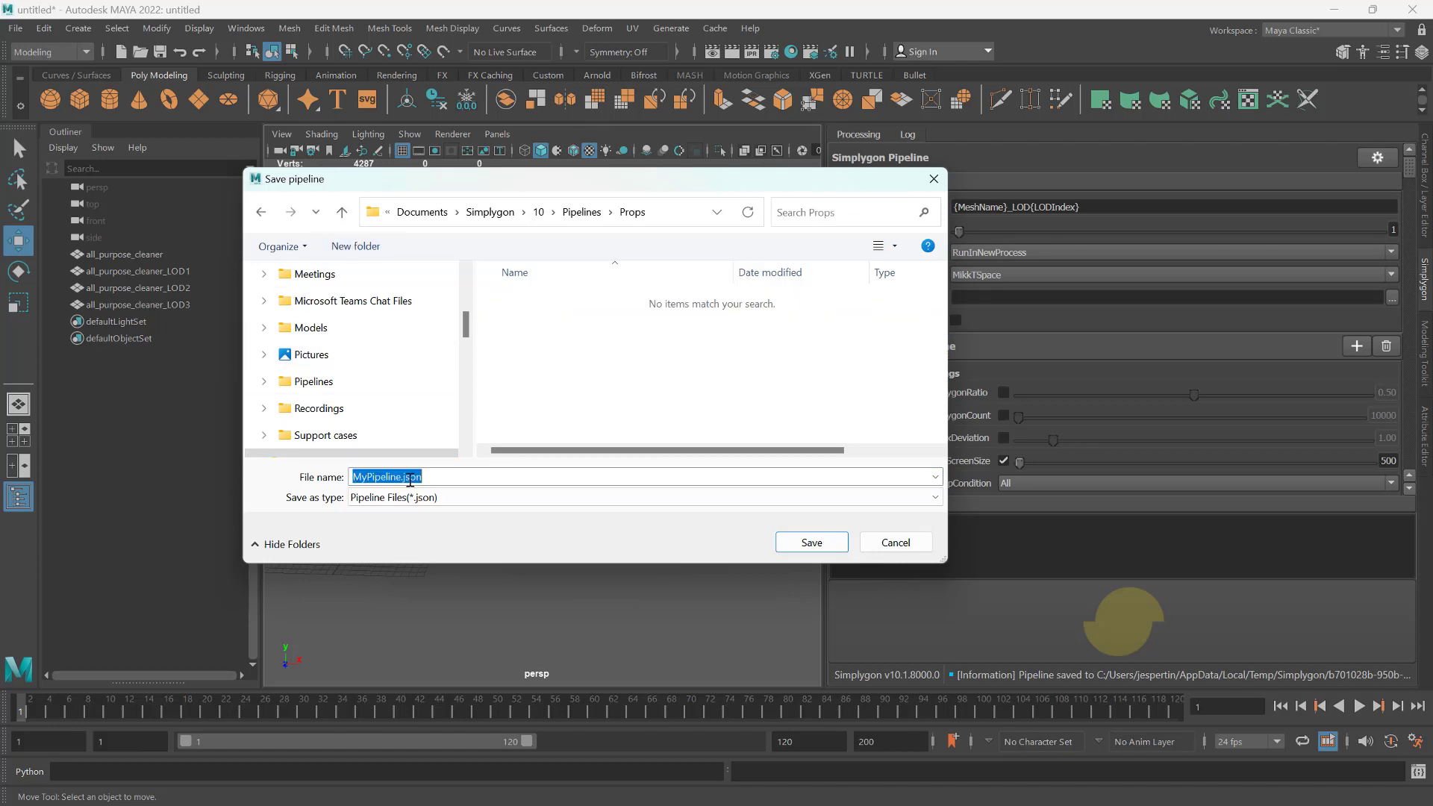
{"action": "type", "text": "Small _prop"}
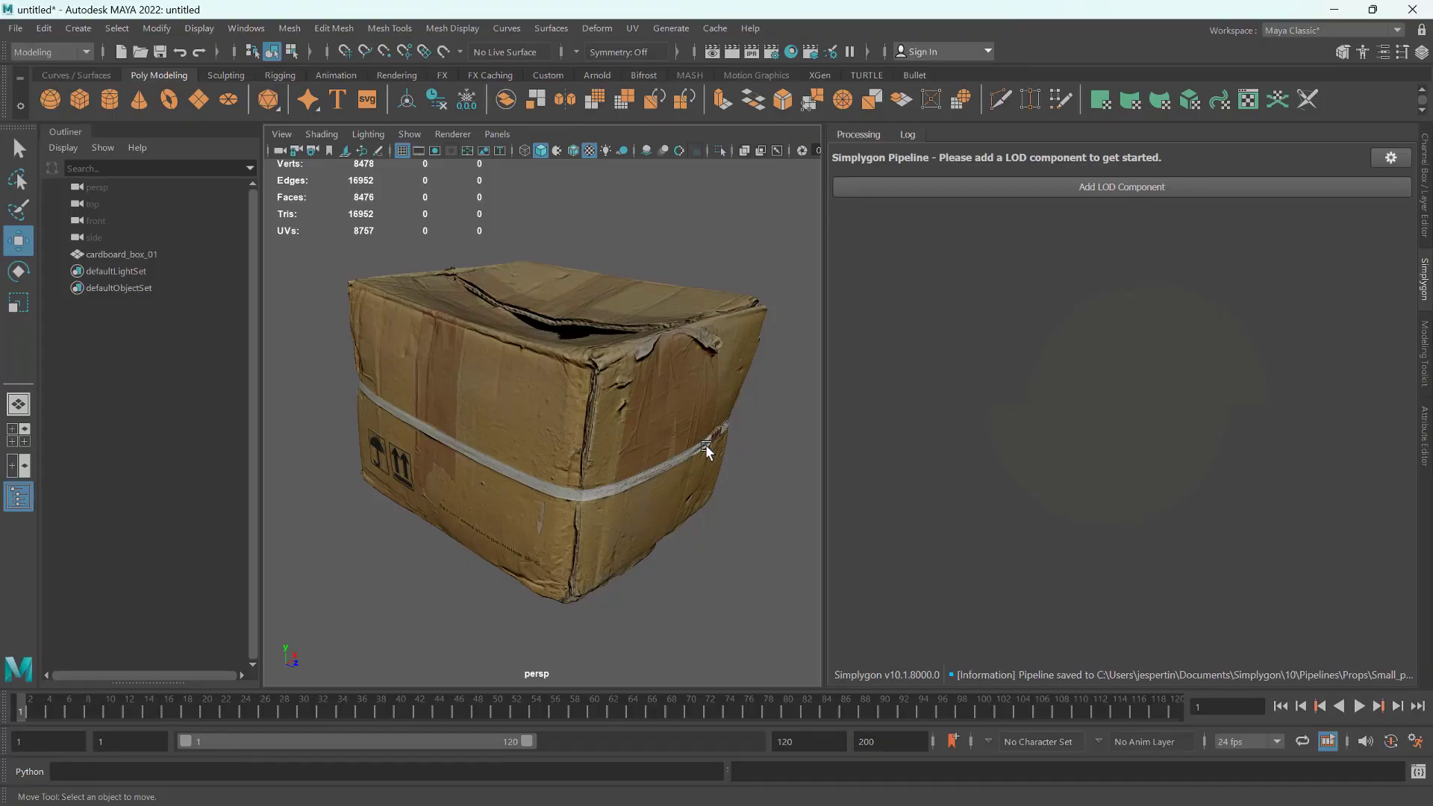
Select cardboard_box_01 and load the saved Props > Smallprop pipeline, reviewing its settings.
{"action": "left_click", "coordinate": [705, 445]}
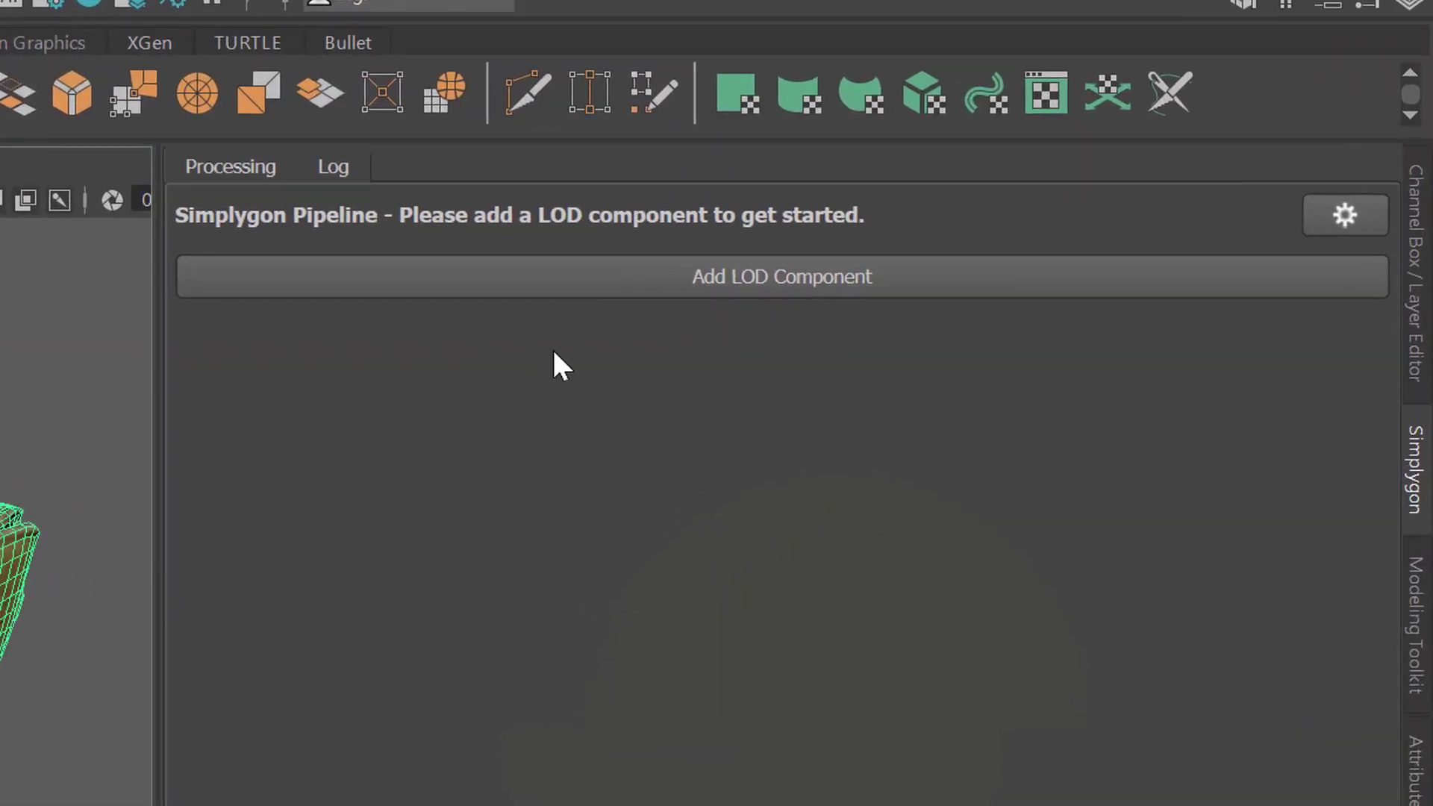
{"action": "left_click", "coordinate": [620, 289]}
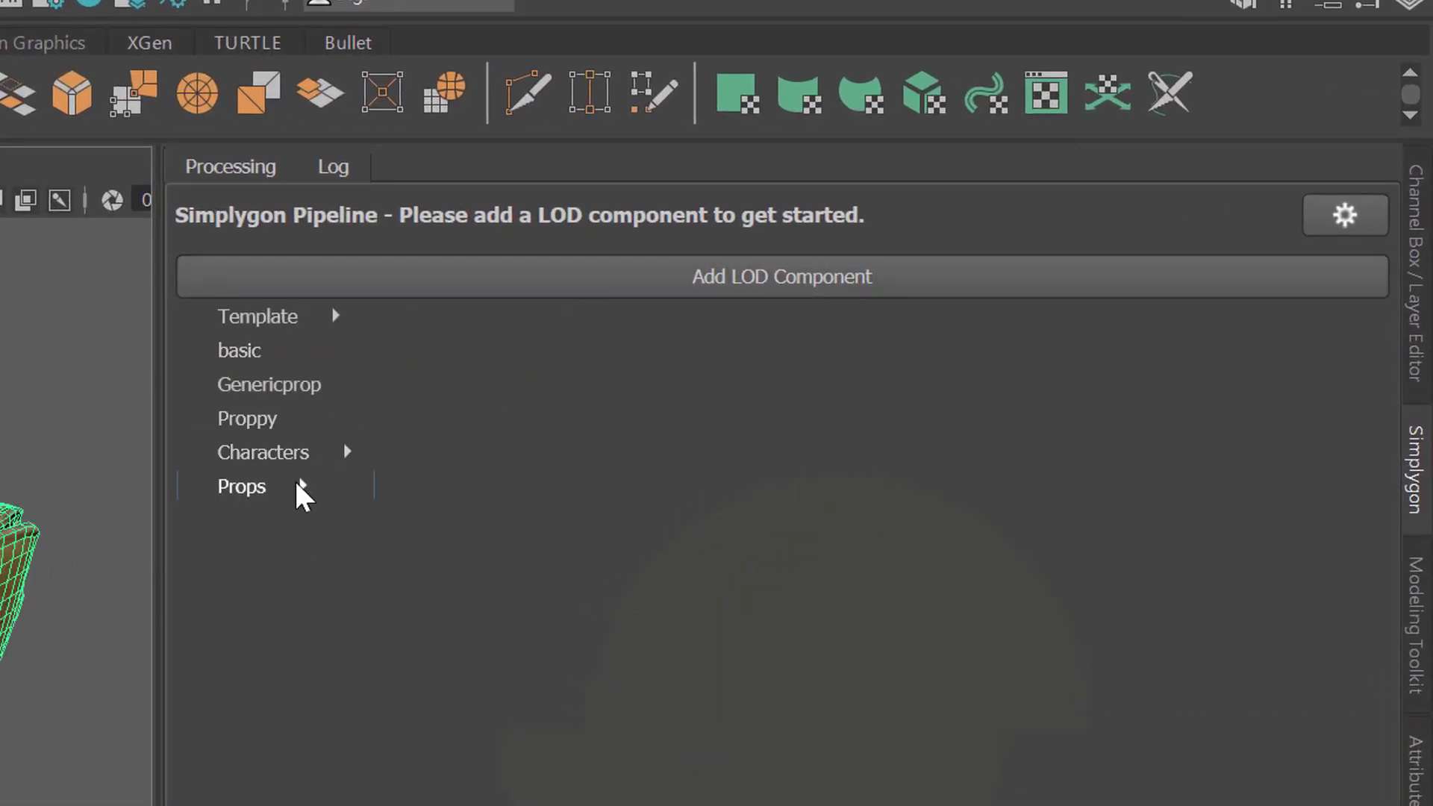
{"action": "mouse_move", "coordinate": [377, 494]}
{"action": "left_click", "coordinate": [455, 494]}
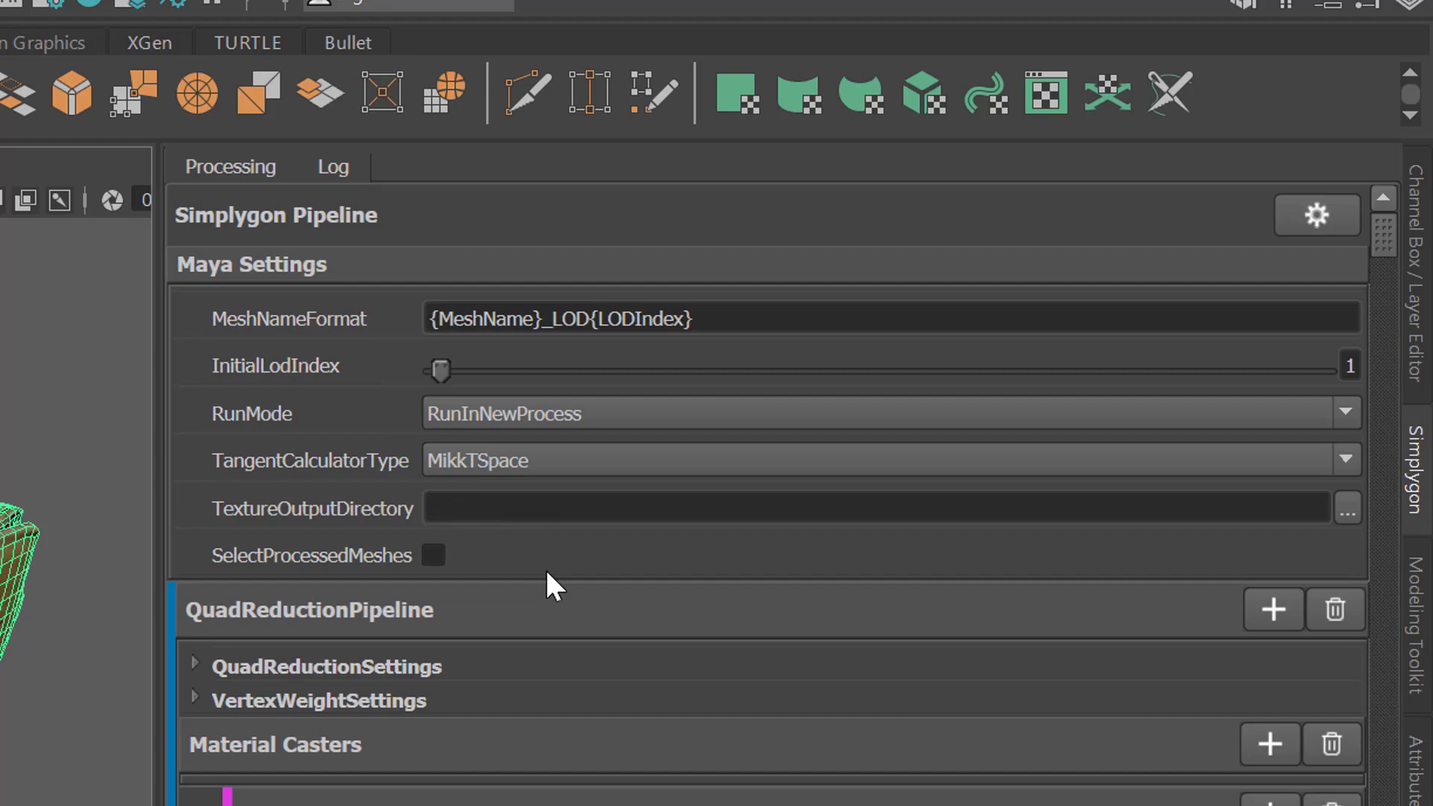
{"action": "scroll", "coordinate": [504, 573], "scroll_direction": "down", "scroll_amount": 10}
{"action": "scroll", "coordinate": [503, 573], "scroll_direction": "up", "scroll_amount": 6}
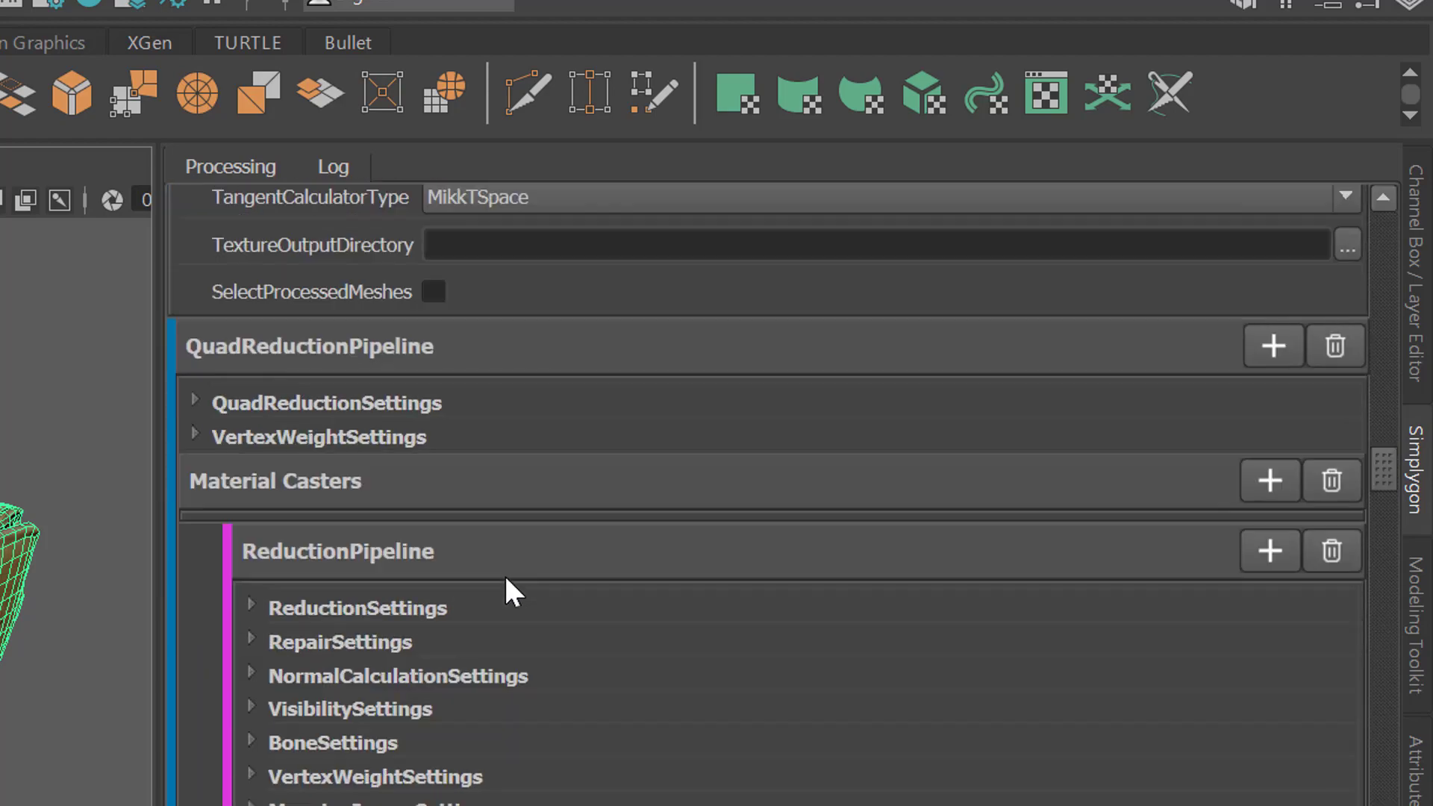
{"action": "scroll", "coordinate": [503, 573], "scroll_direction": "down", "scroll_amount": 5}
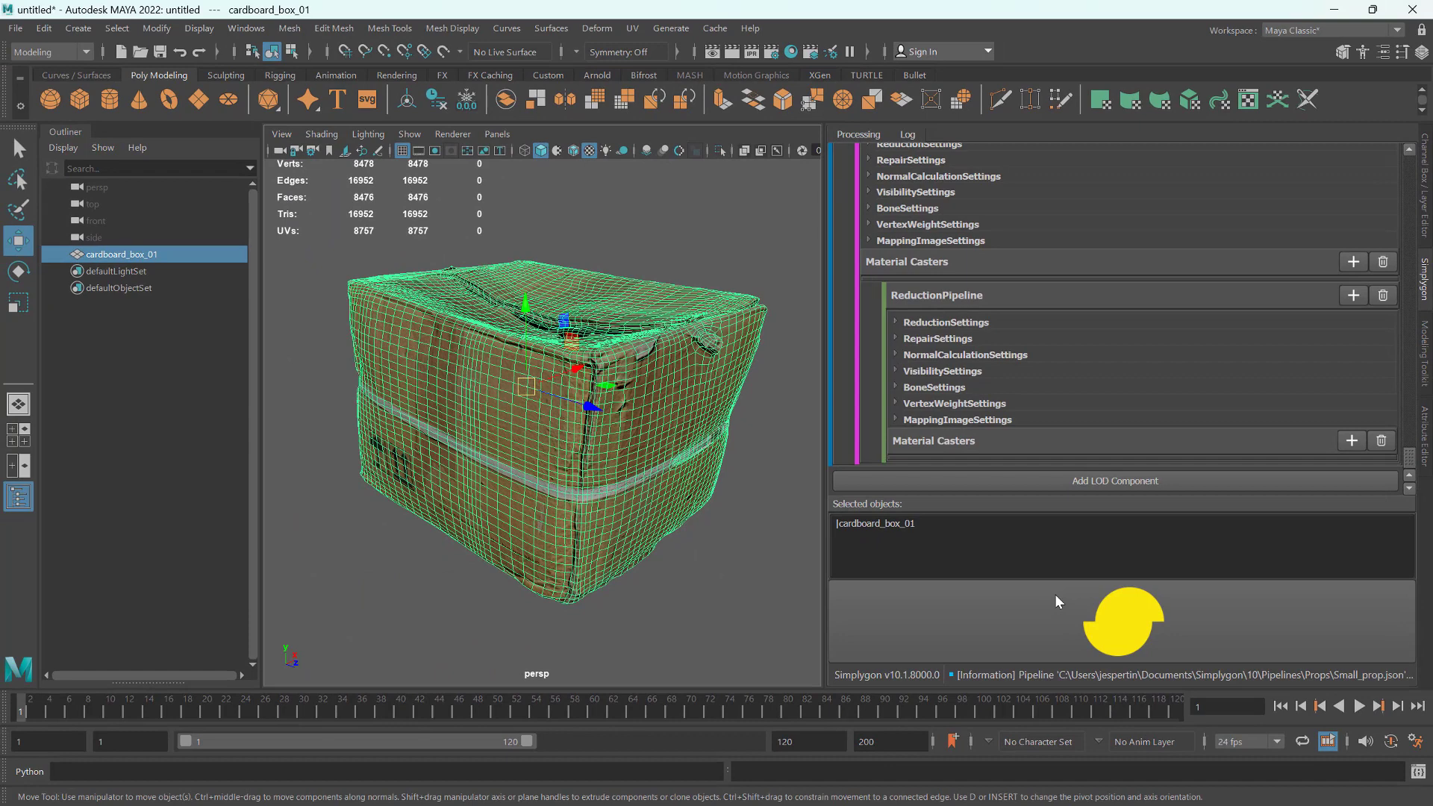
Process the pipeline to generate cardboard_box_01_LOD1–LOD3 and select all four boxes.
{"action": "left_click", "coordinate": [1055, 601]}
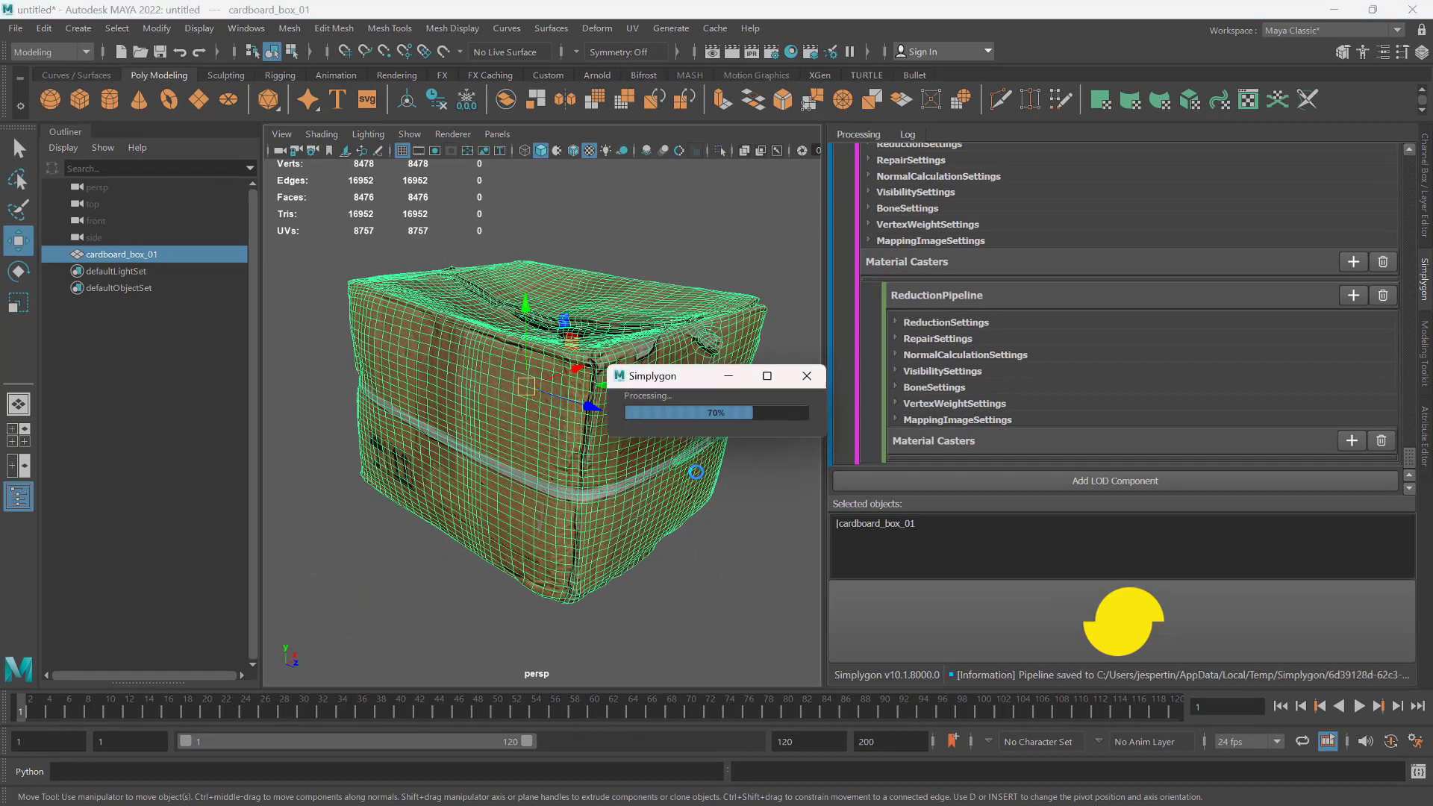
{"action": "left_click_drag", "start_coordinate": [328, 334], "coordinate": [283, 350], "text": "alt"}
{"action": "left_click", "coordinate": [417, 417]}
{"action": "mouse_move", "coordinate": [447, 478]}
{"action": "left_mouse_down", "text": "alt"}
{"action": "mouse_move", "coordinate": [683, 582]}
{"action": "mouse_move", "coordinate": [716, 568]}
{"action": "left_mouse_up", "text": "alt"}
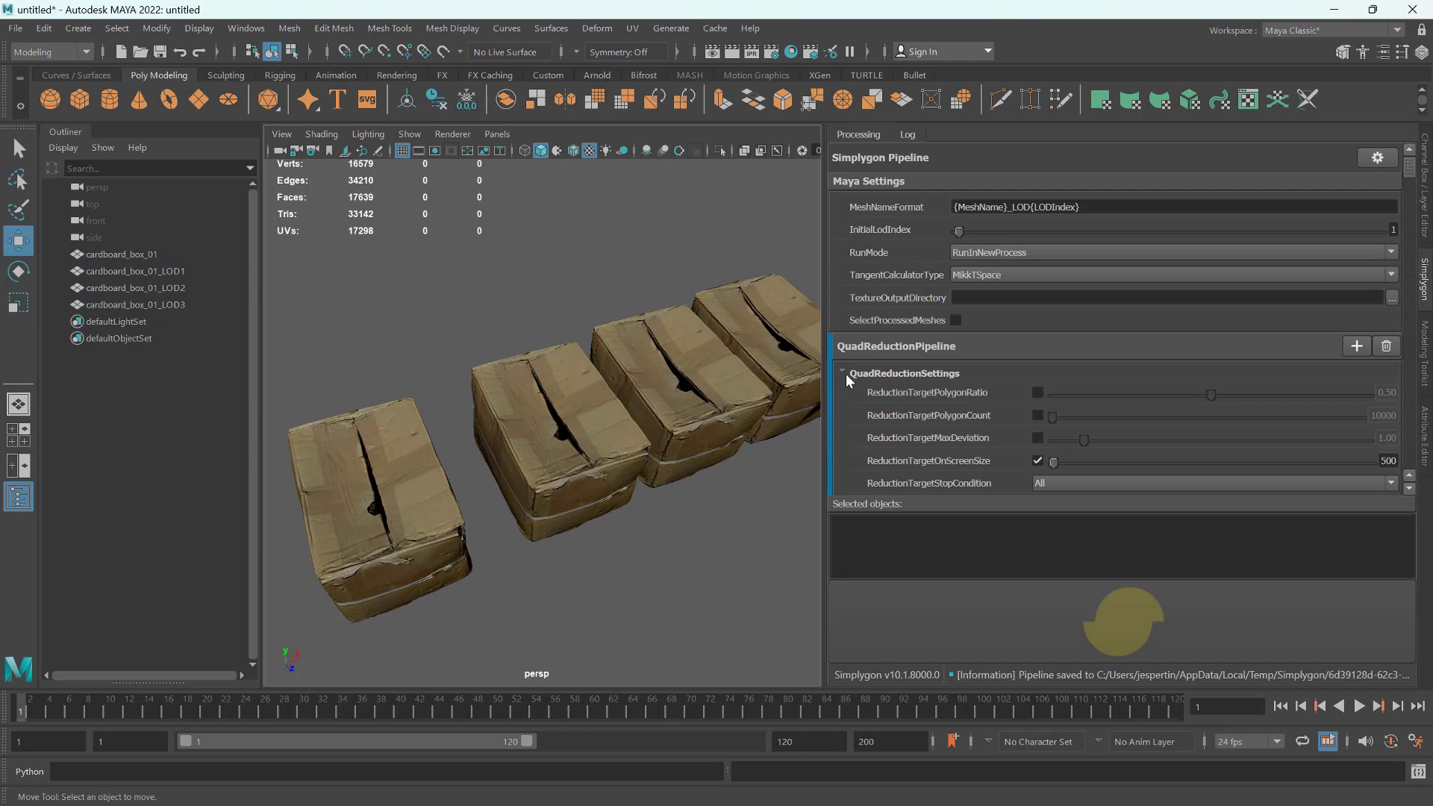
{"action": "scroll", "coordinate": [839, 373], "scroll_direction": "down", "scroll_amount": 1}
{"action": "left_click", "coordinate": [840, 314]}
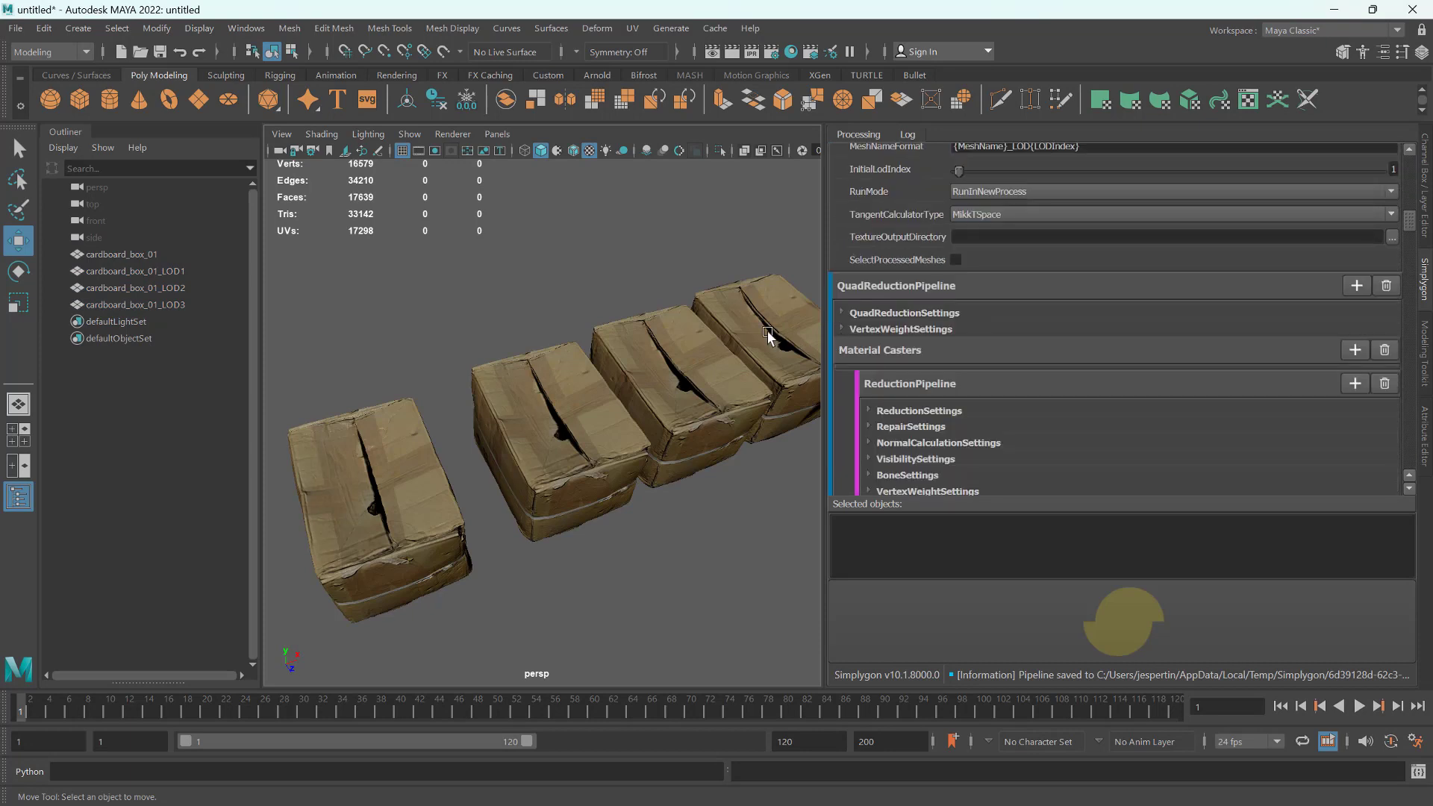
{"action": "scroll", "coordinate": [1032, 303], "scroll_direction": "up", "scroll_amount": 1}
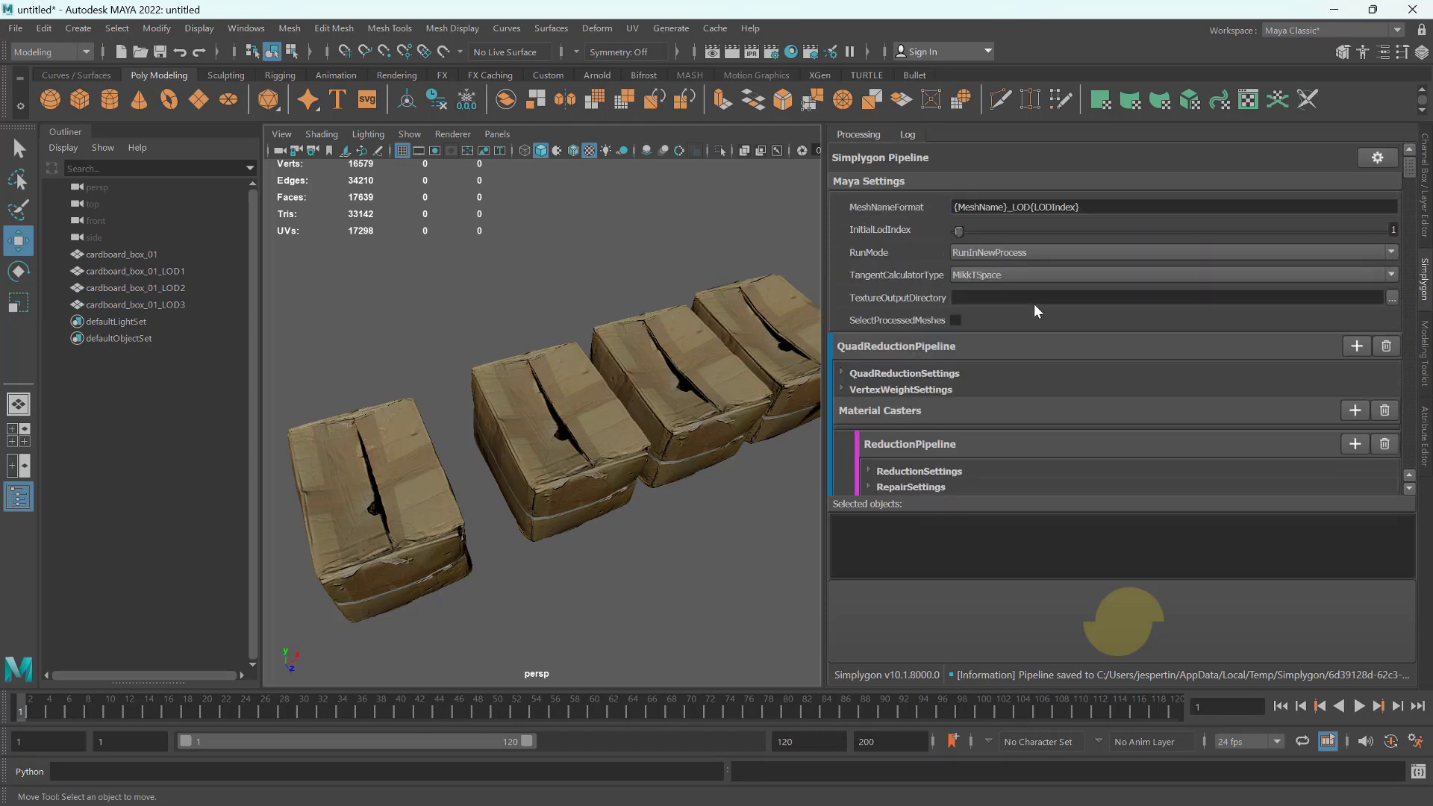
{"action": "scroll", "coordinate": [1033, 303], "scroll_direction": "down", "scroll_amount": 2}
{"action": "left_click", "coordinate": [841, 270]}
{"action": "scroll", "coordinate": [970, 246], "scroll_direction": "down", "scroll_amount": 2}
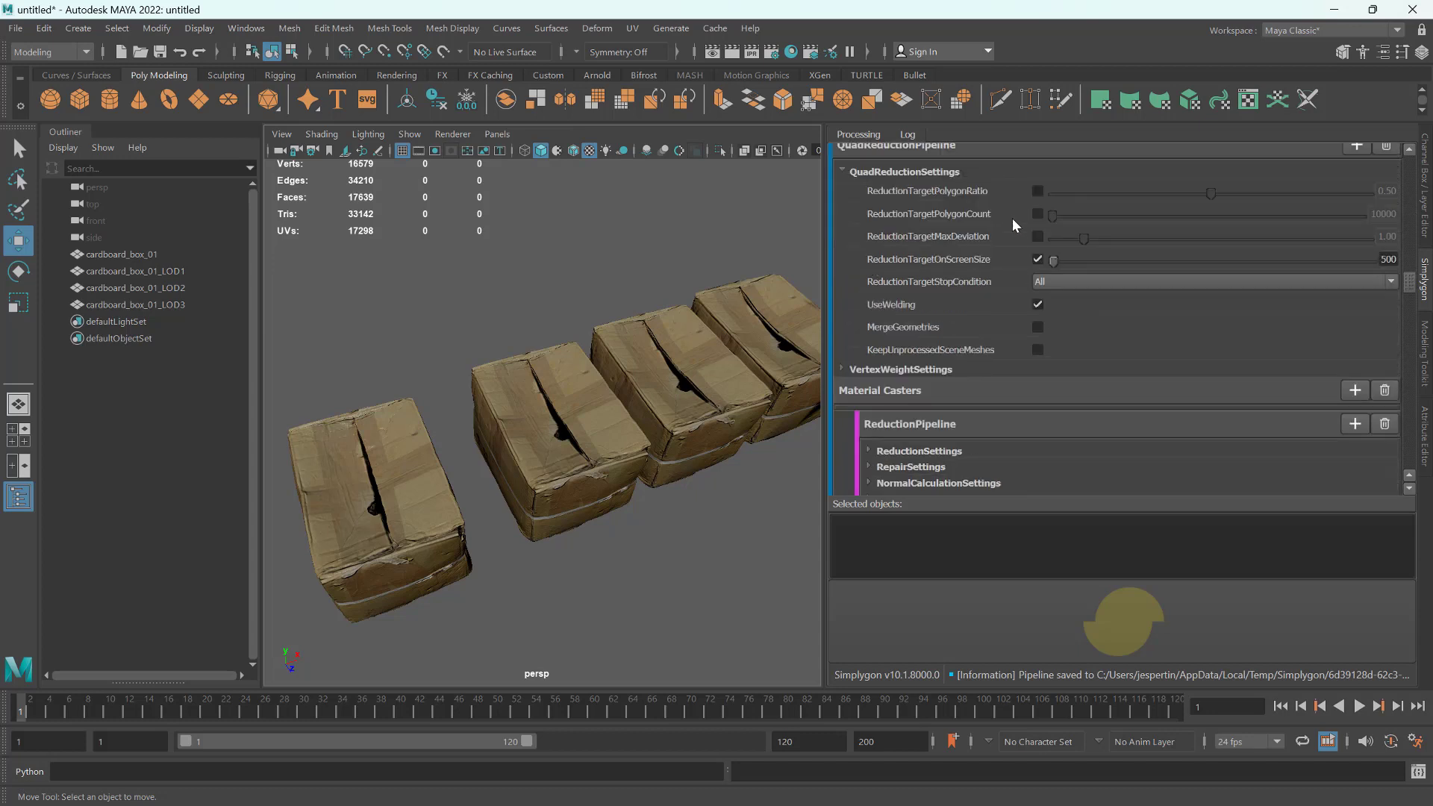
{"action": "left_click", "coordinate": [843, 368]}
{"action": "scroll", "coordinate": [958, 364], "scroll_direction": "down", "scroll_amount": 10}
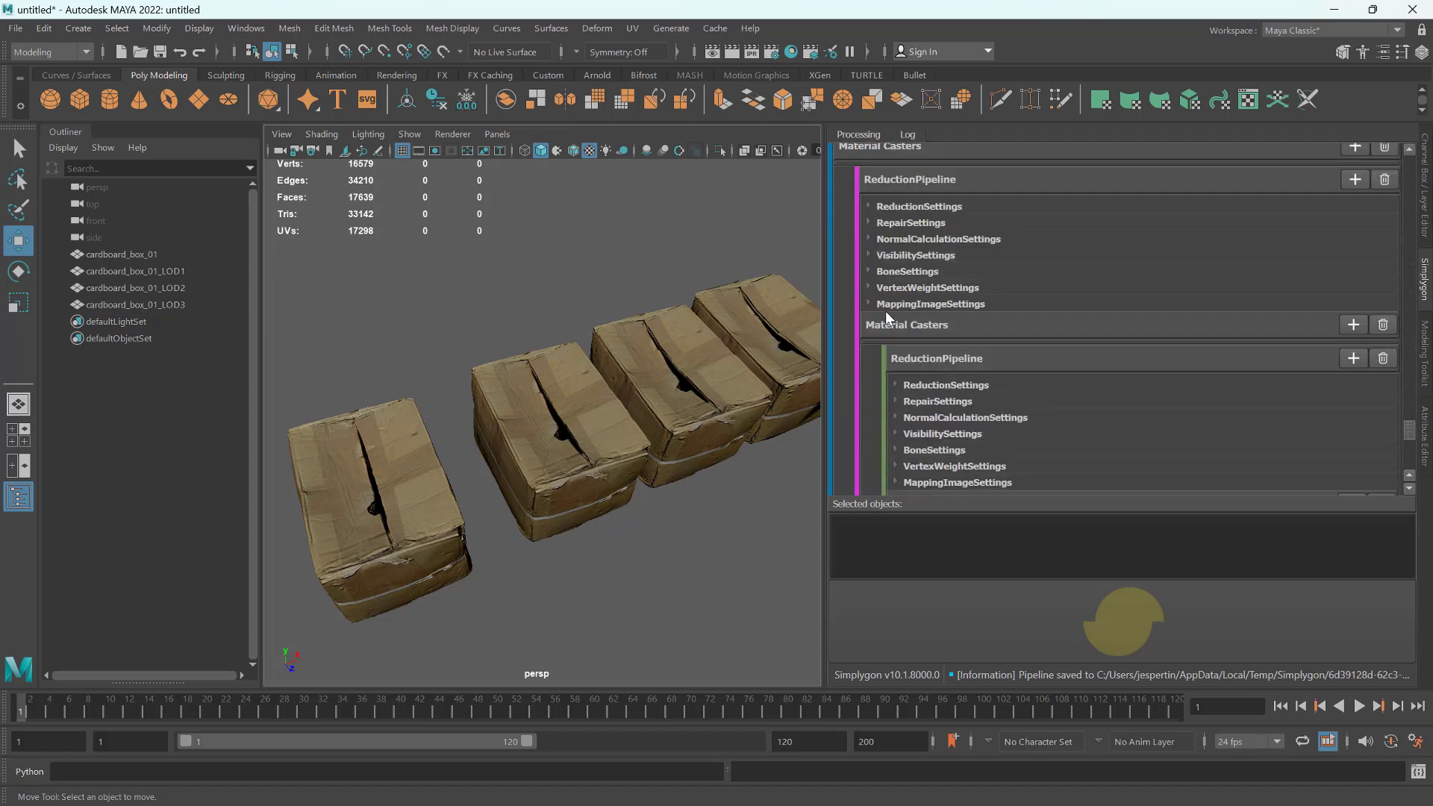
{"action": "left_click", "coordinate": [867, 256]}
{"action": "scroll", "coordinate": [867, 247], "scroll_direction": "up", "scroll_amount": 1}
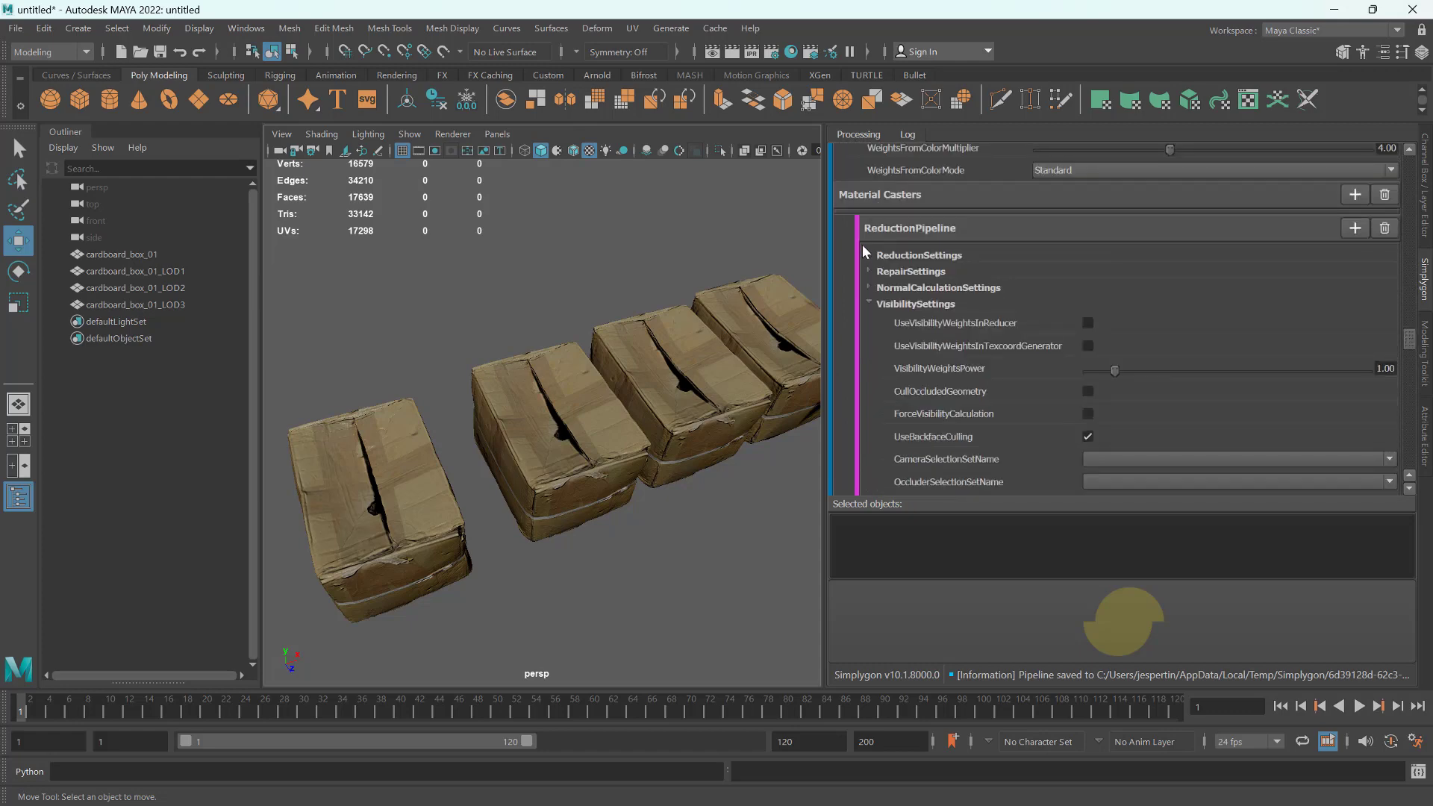
{"action": "left_click", "coordinate": [868, 255]}
{"action": "scroll", "coordinate": [885, 262], "scroll_direction": "down", "scroll_amount": 8}
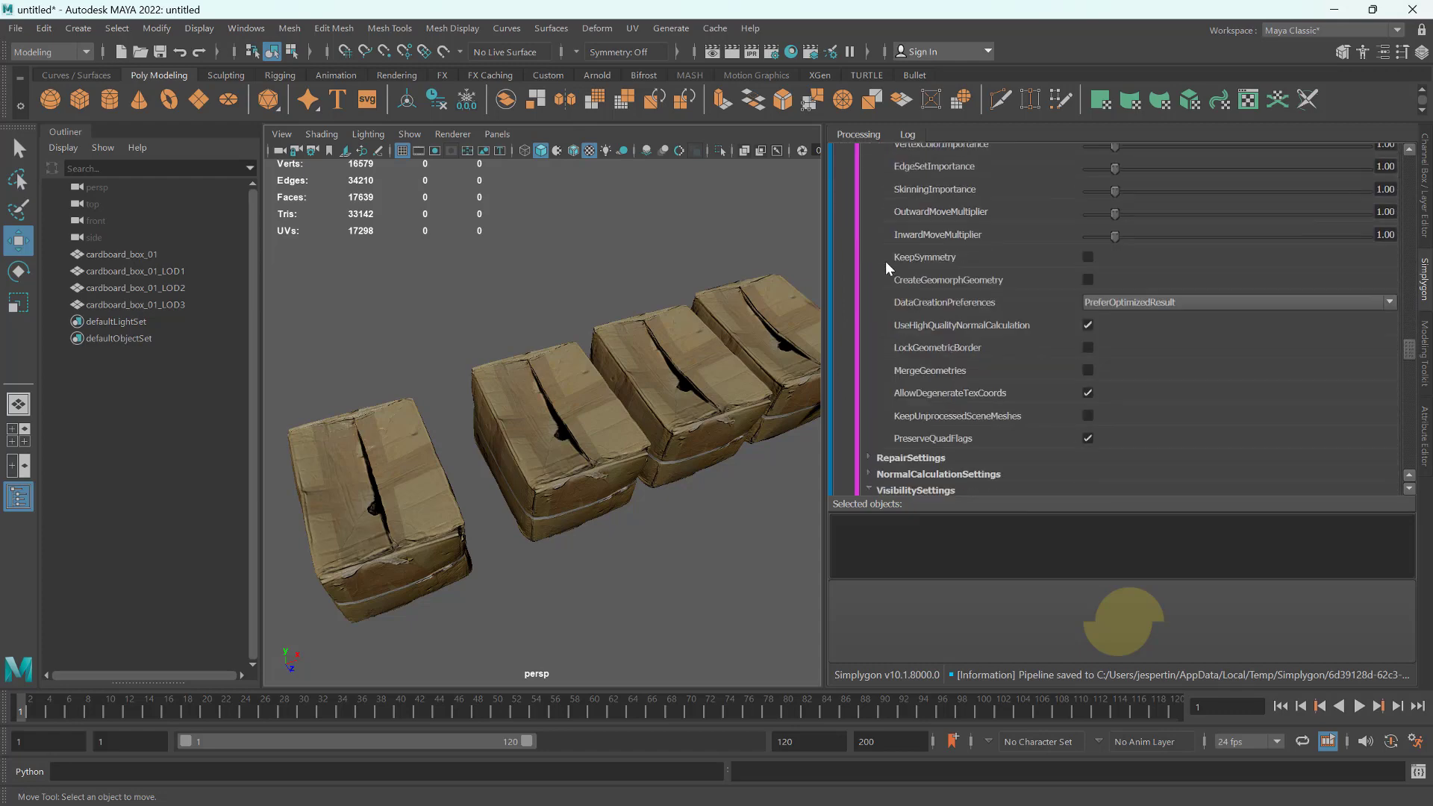
{"action": "scroll", "coordinate": [949, 303], "scroll_direction": "up", "scroll_amount": 15}
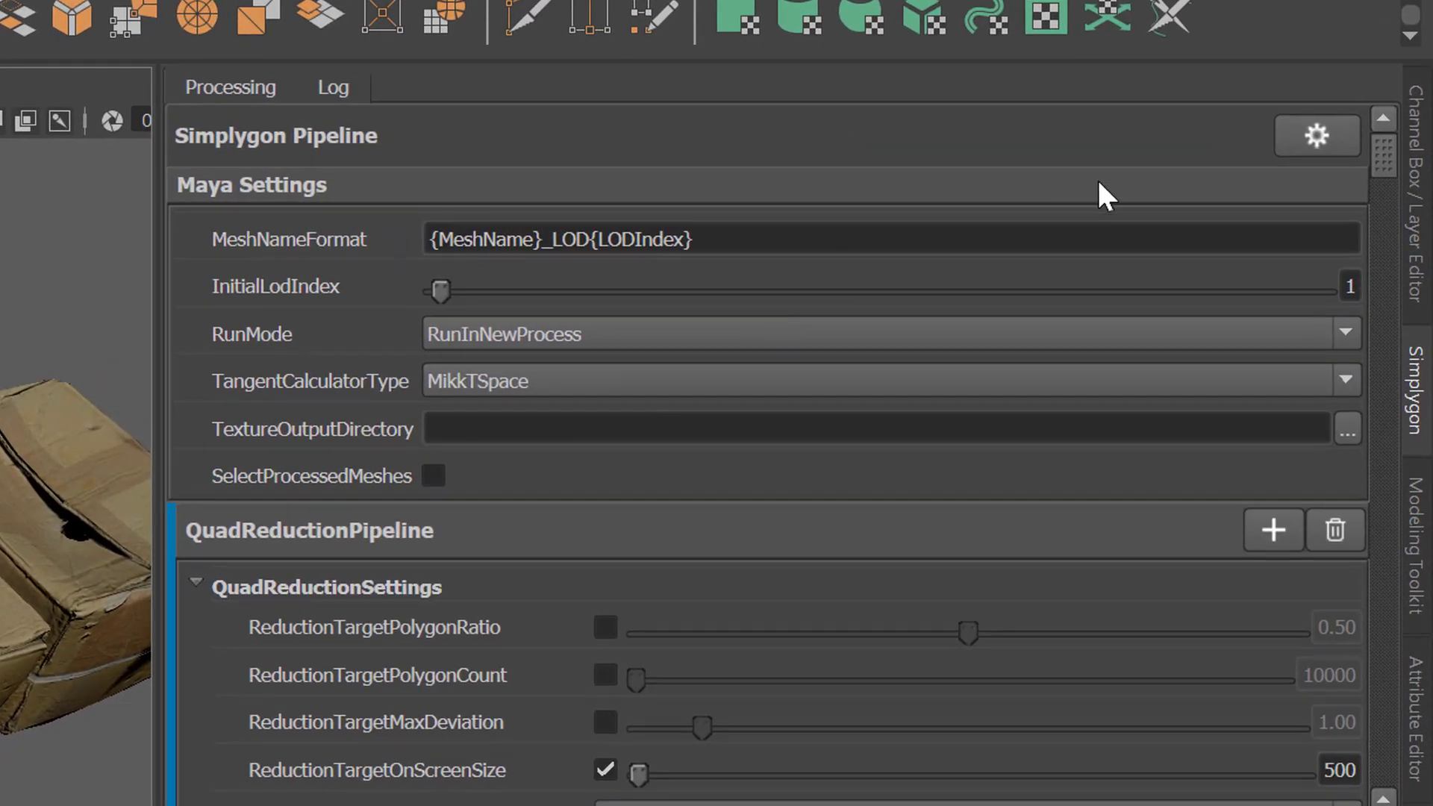
In pipeline edit mode, hide PolygonRatio, PolygonCount, MaxDeviation, StopCondition, UseWelding, MergeGeometries and KeepUnprocessedSceneMeshes.
{"action": "left_click", "coordinate": [1299, 147]}
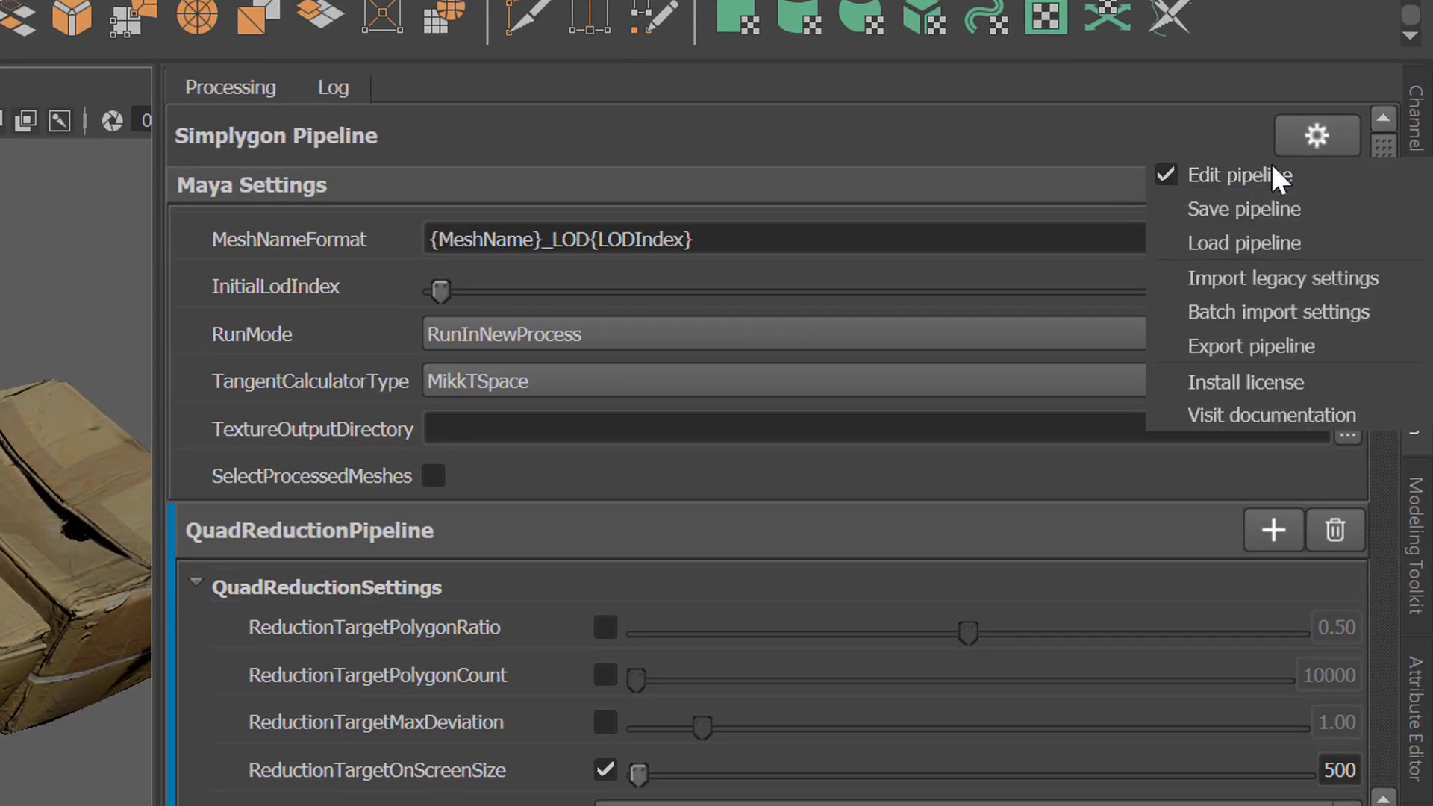
{"action": "left_click", "coordinate": [1279, 178]}
{"action": "scroll", "coordinate": [1237, 502], "scroll_direction": "down", "scroll_amount": 3}
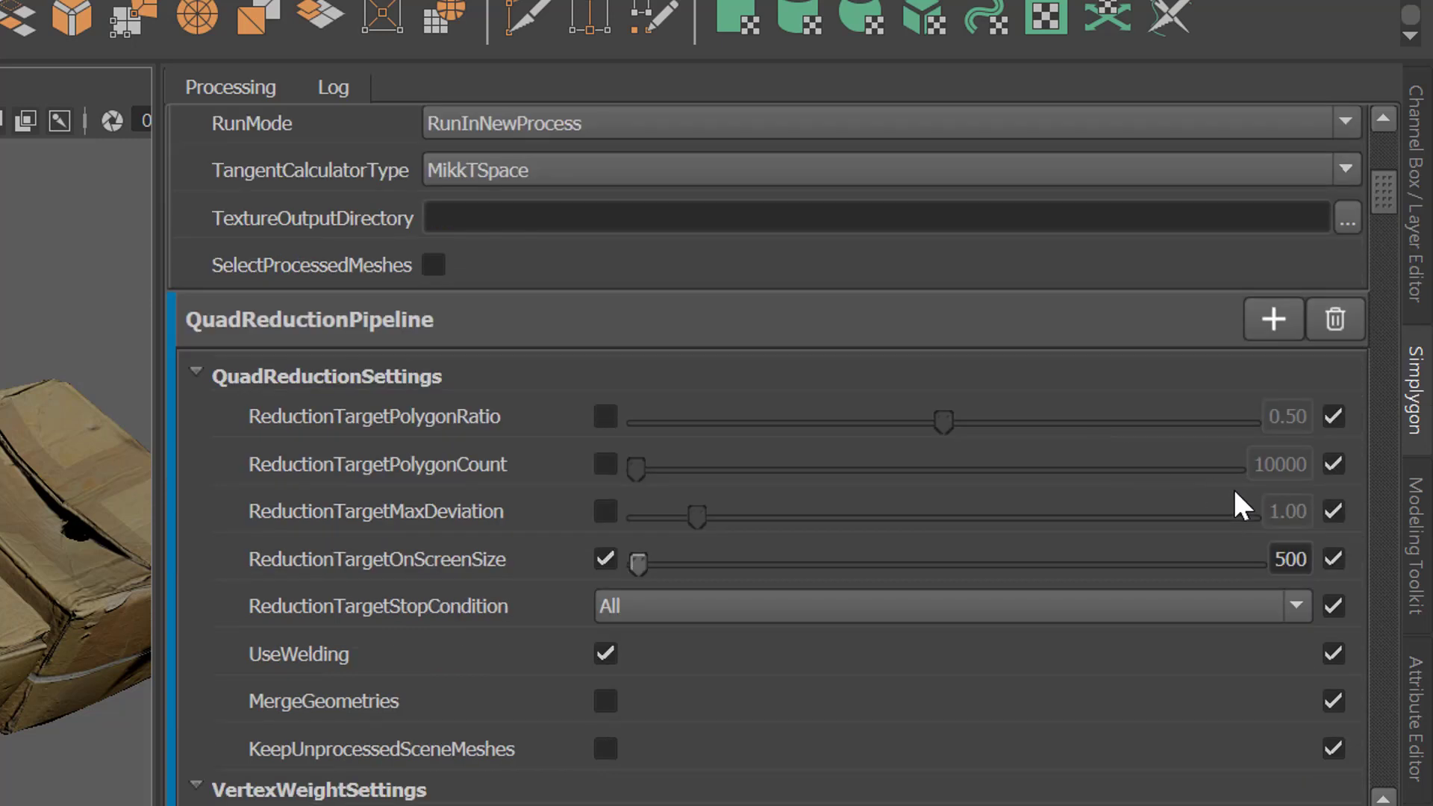
{"action": "left_click", "coordinate": [1333, 415]}
{"action": "left_click", "coordinate": [1334, 463]}
{"action": "left_click", "coordinate": [1333, 511]}
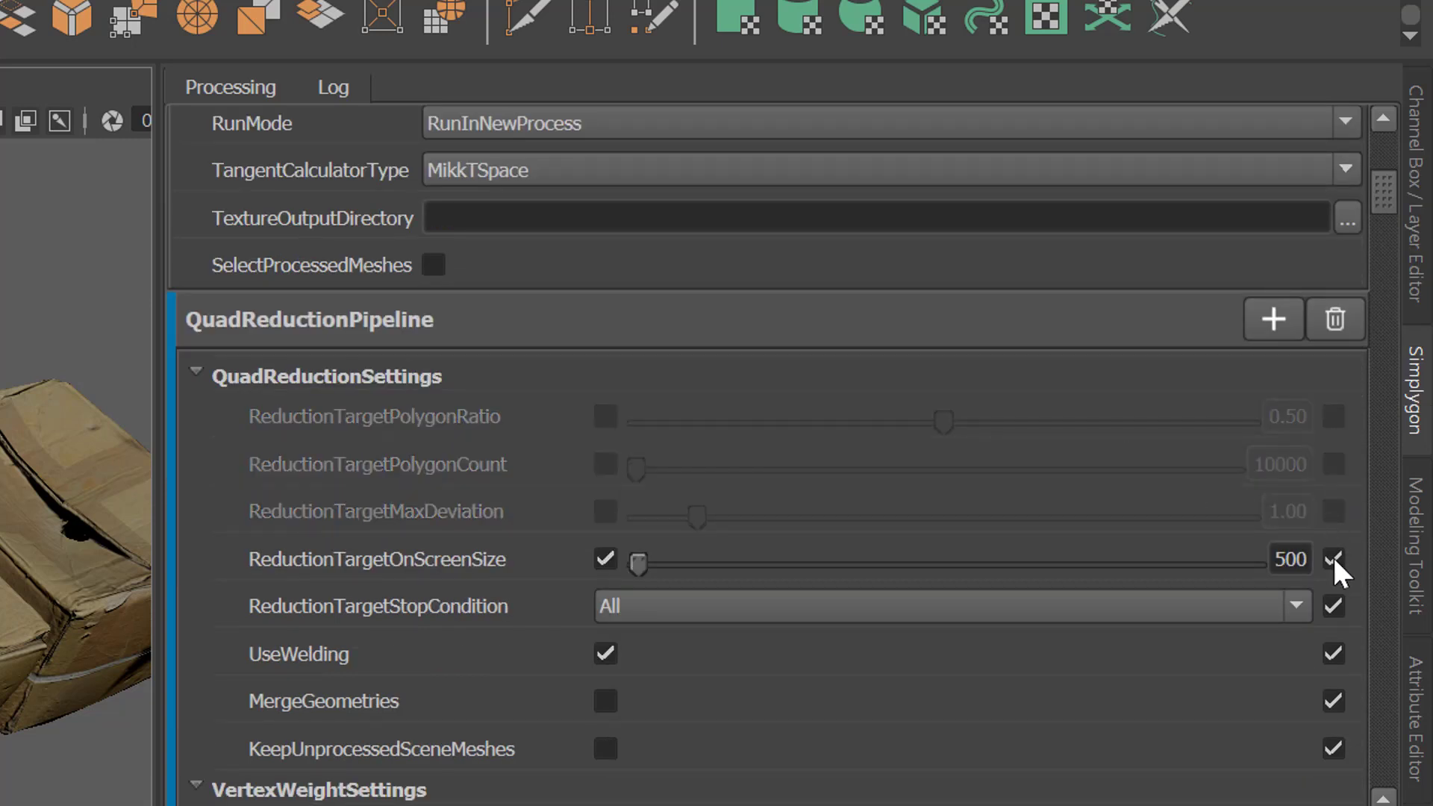
{"action": "left_click", "coordinate": [1333, 606]}
{"action": "left_click", "coordinate": [1334, 653]}
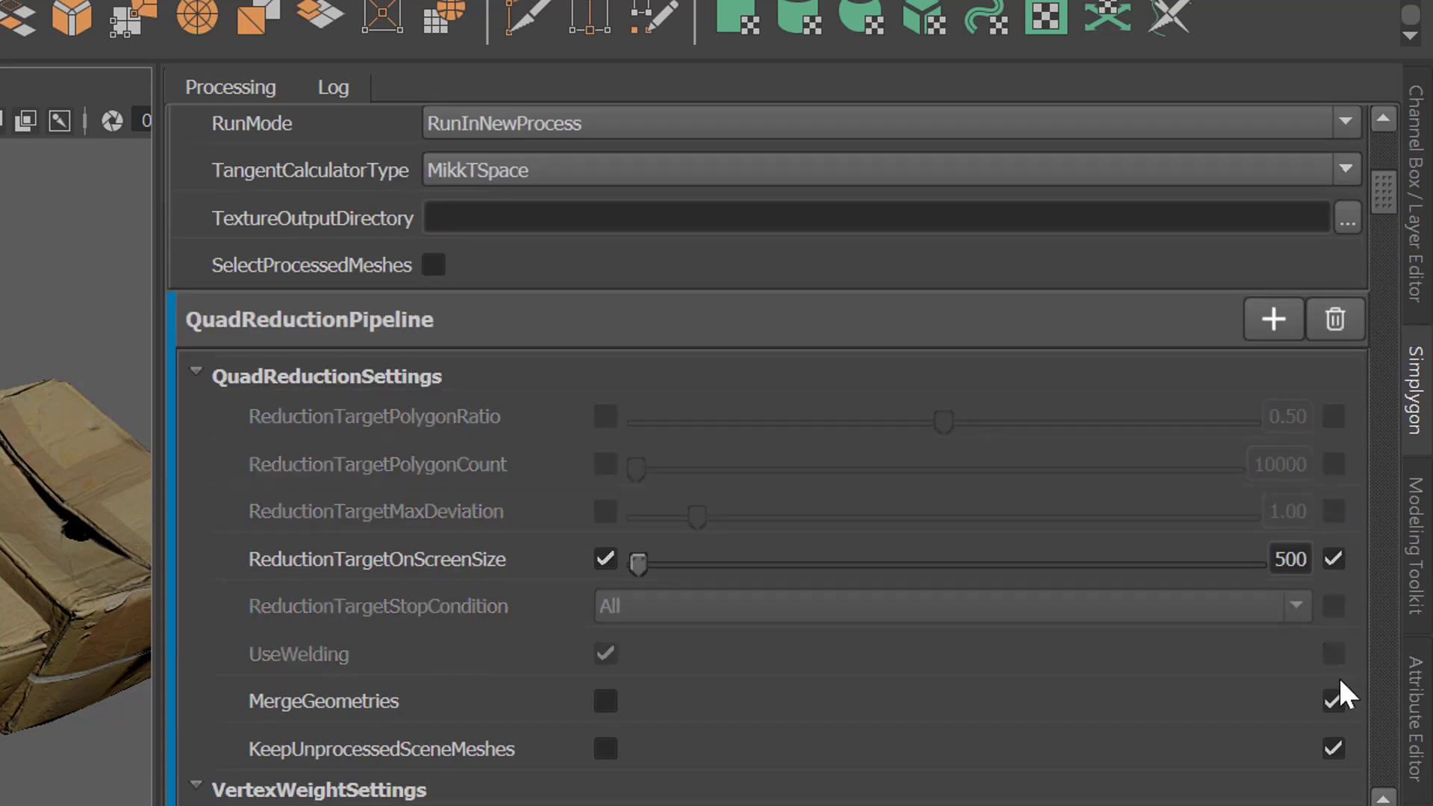
{"action": "left_click", "coordinate": [1333, 701]}
{"action": "left_click", "coordinate": [1333, 748]}
Hide UseVertexWeightsInReducer and UseVertexWeightsInTexcoordGenerator as well.
{"action": "scroll", "coordinate": [1321, 672], "scroll_direction": "down", "scroll_amount": 3}
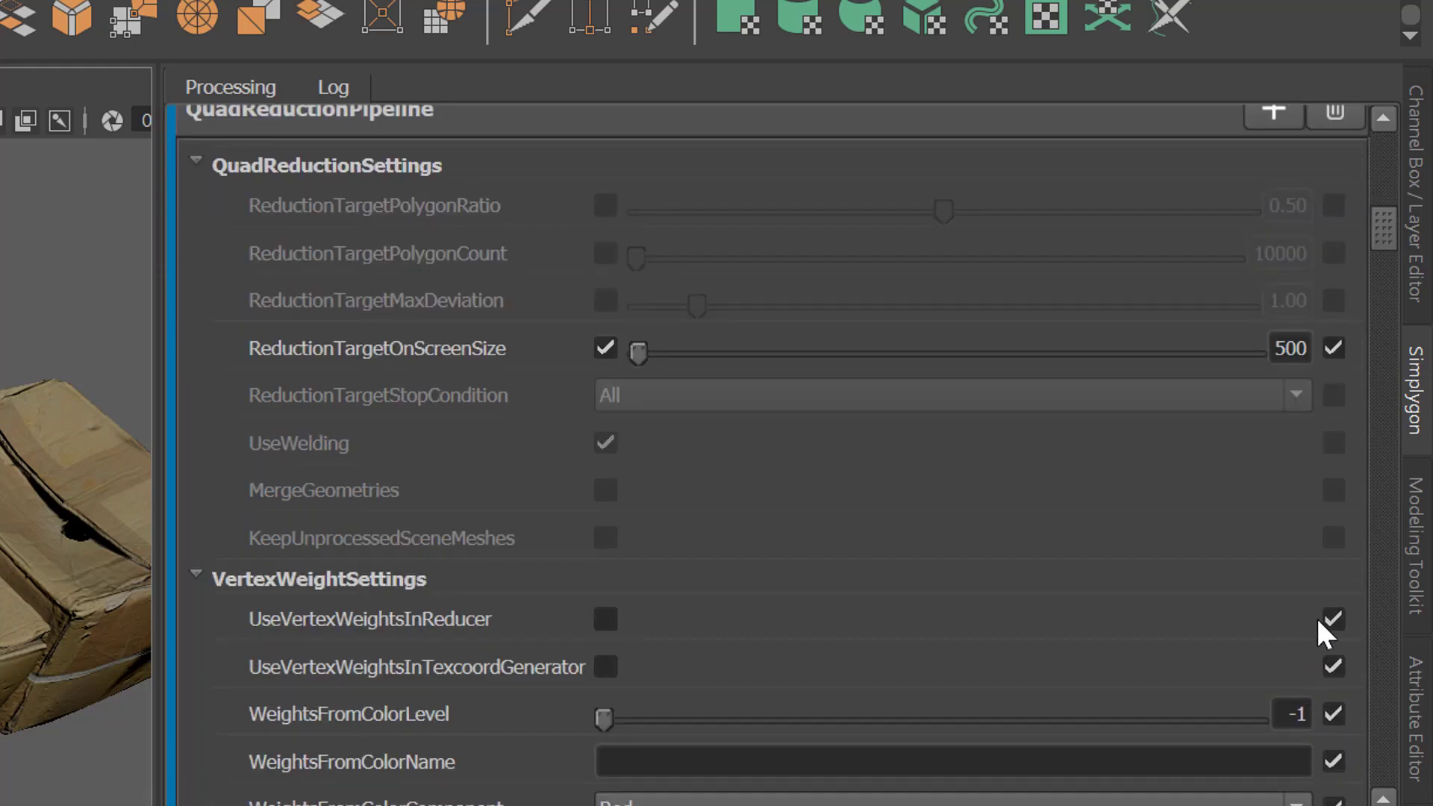
{"action": "left_click", "coordinate": [1333, 617]}
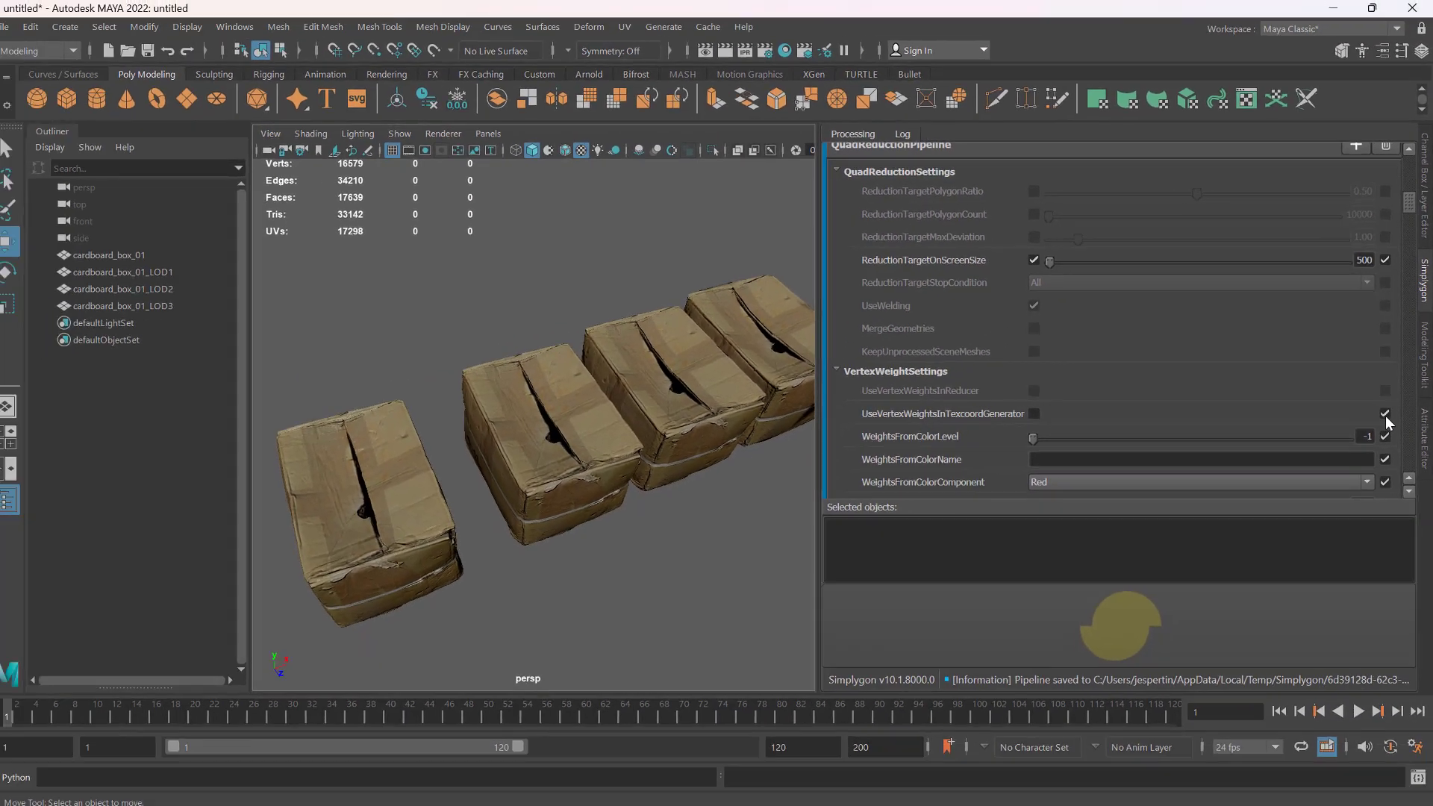
{"action": "left_click", "coordinate": [1385, 413]}
{"action": "scroll", "coordinate": [1385, 403], "scroll_direction": "down", "scroll_amount": 5}
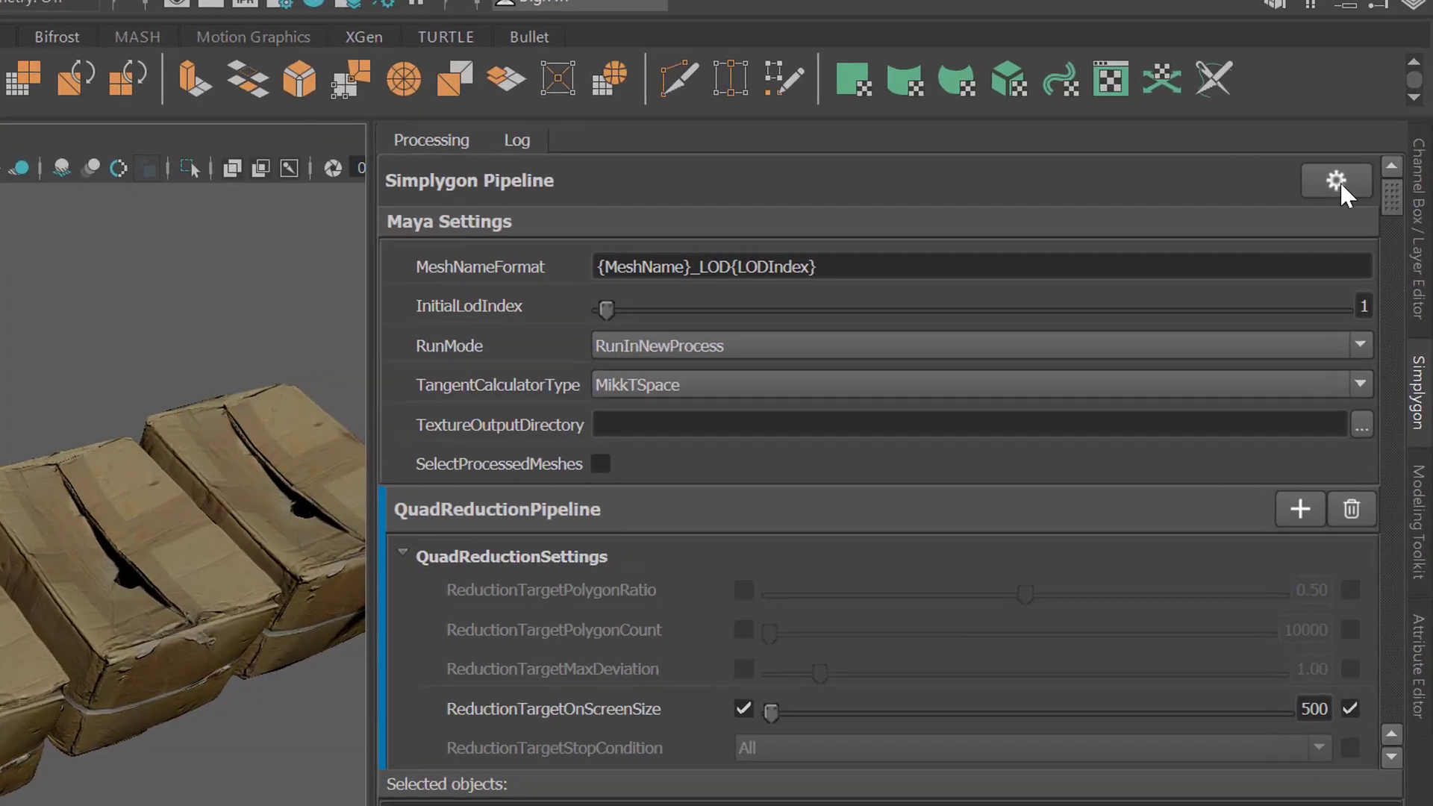
{"action": "left_click", "coordinate": [1375, 157]}
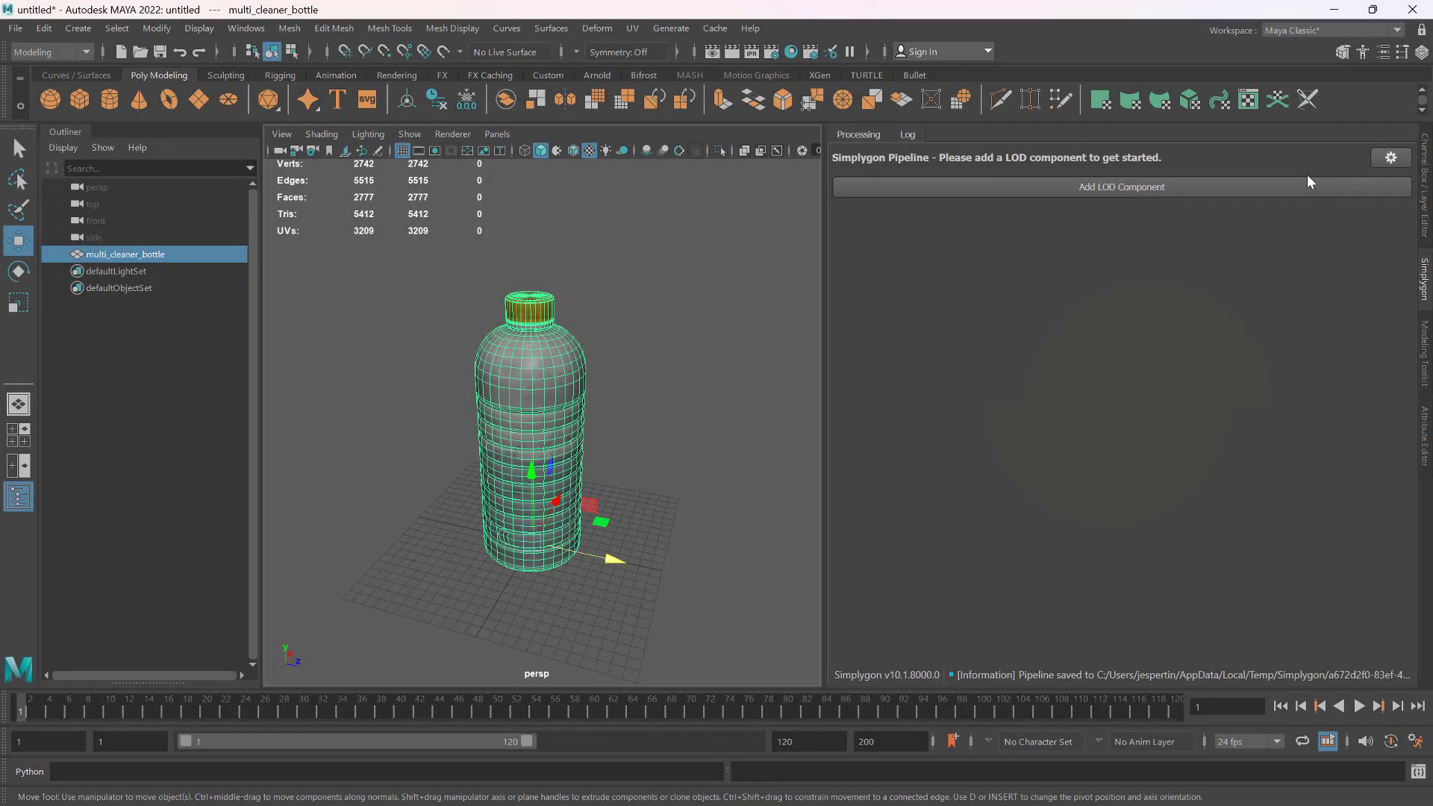
Load the saved Smallprop pipeline from the pipeline list for the bottle.
{"action": "left_click", "coordinate": [1269, 186]}
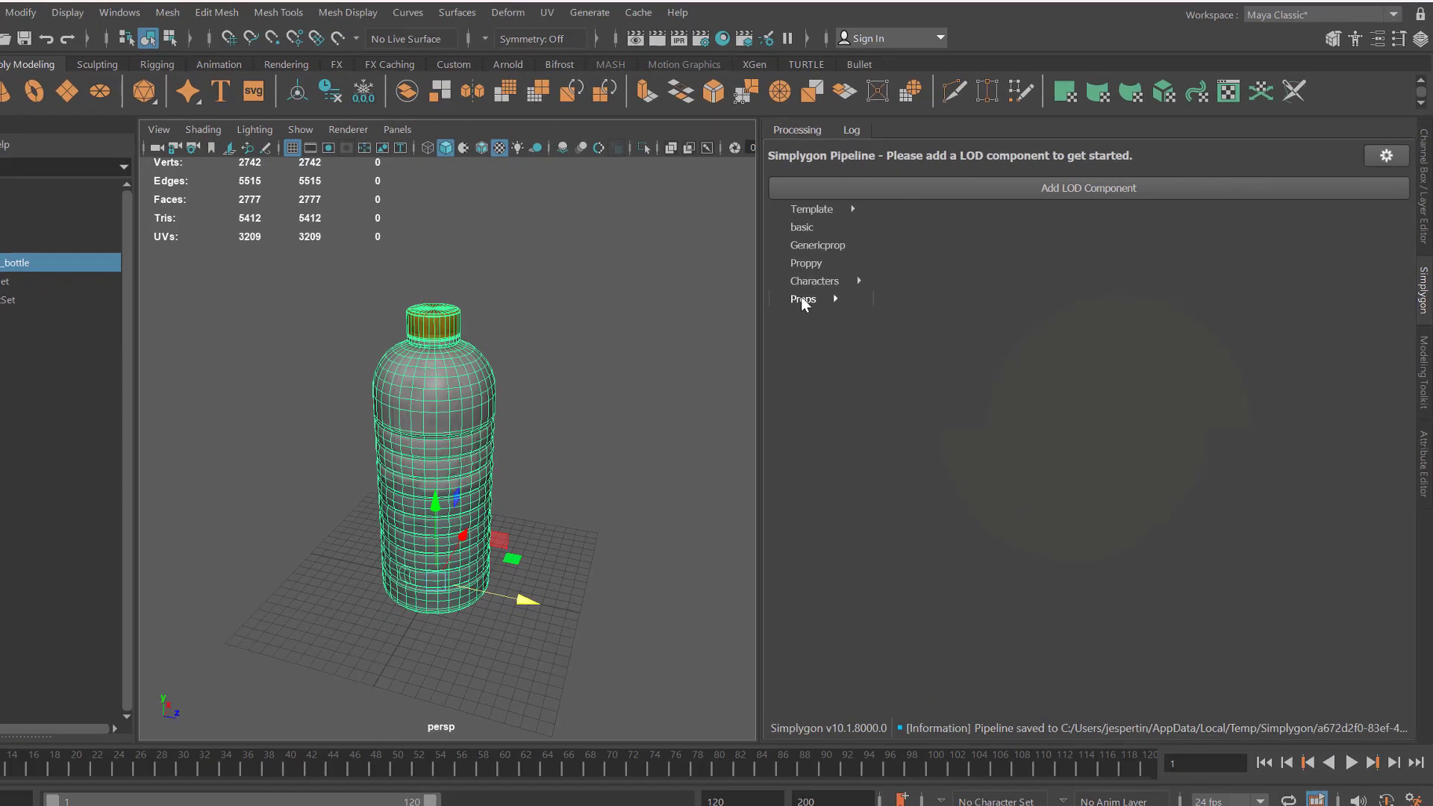
{"action": "mouse_move", "coordinate": [886, 286]}
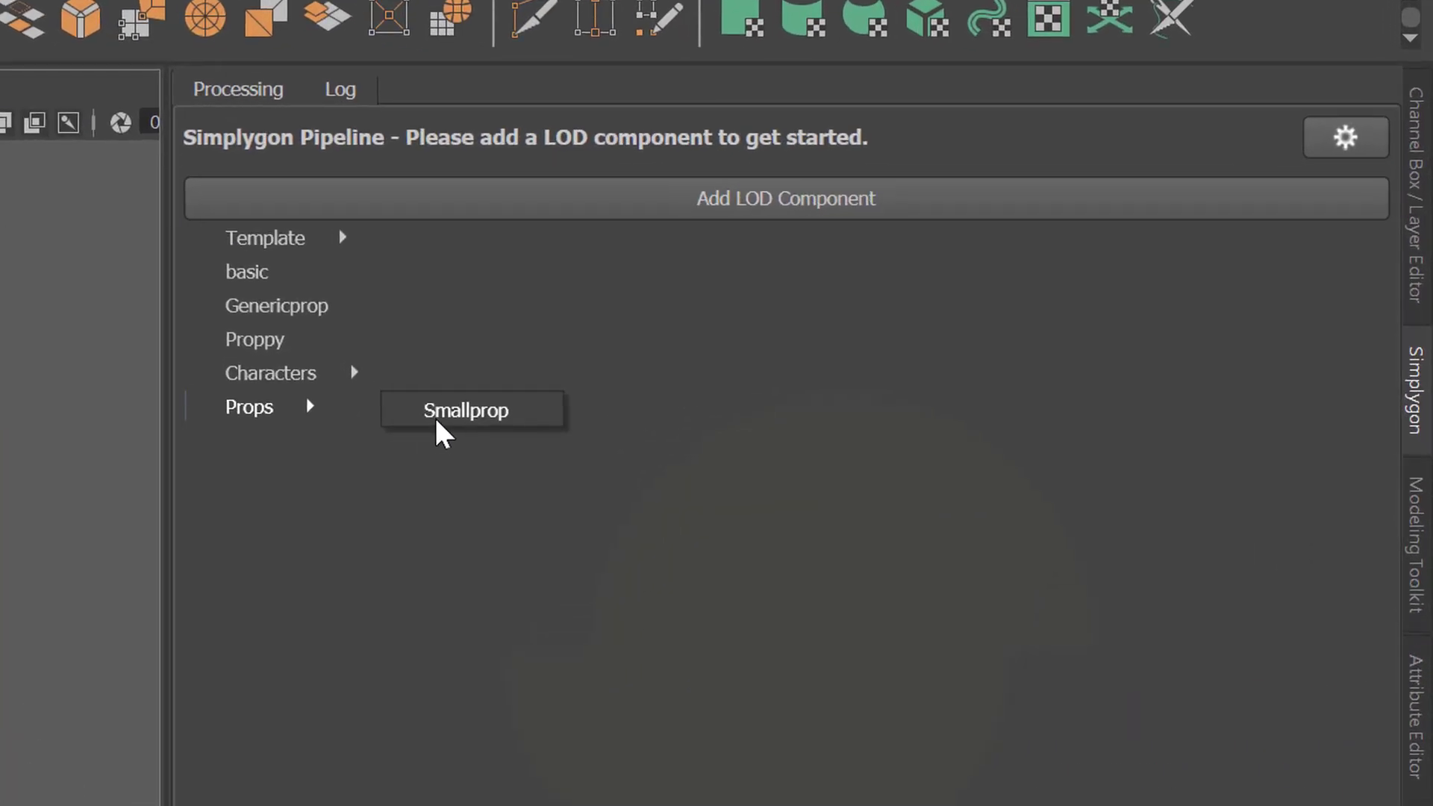
{"action": "left_click", "coordinate": [436, 422]}
Expand the quad reduction and both reduction settings groups, then process multi_cleaner_bottle.
{"action": "scroll", "coordinate": [470, 500], "scroll_direction": "down", "scroll_amount": 3}
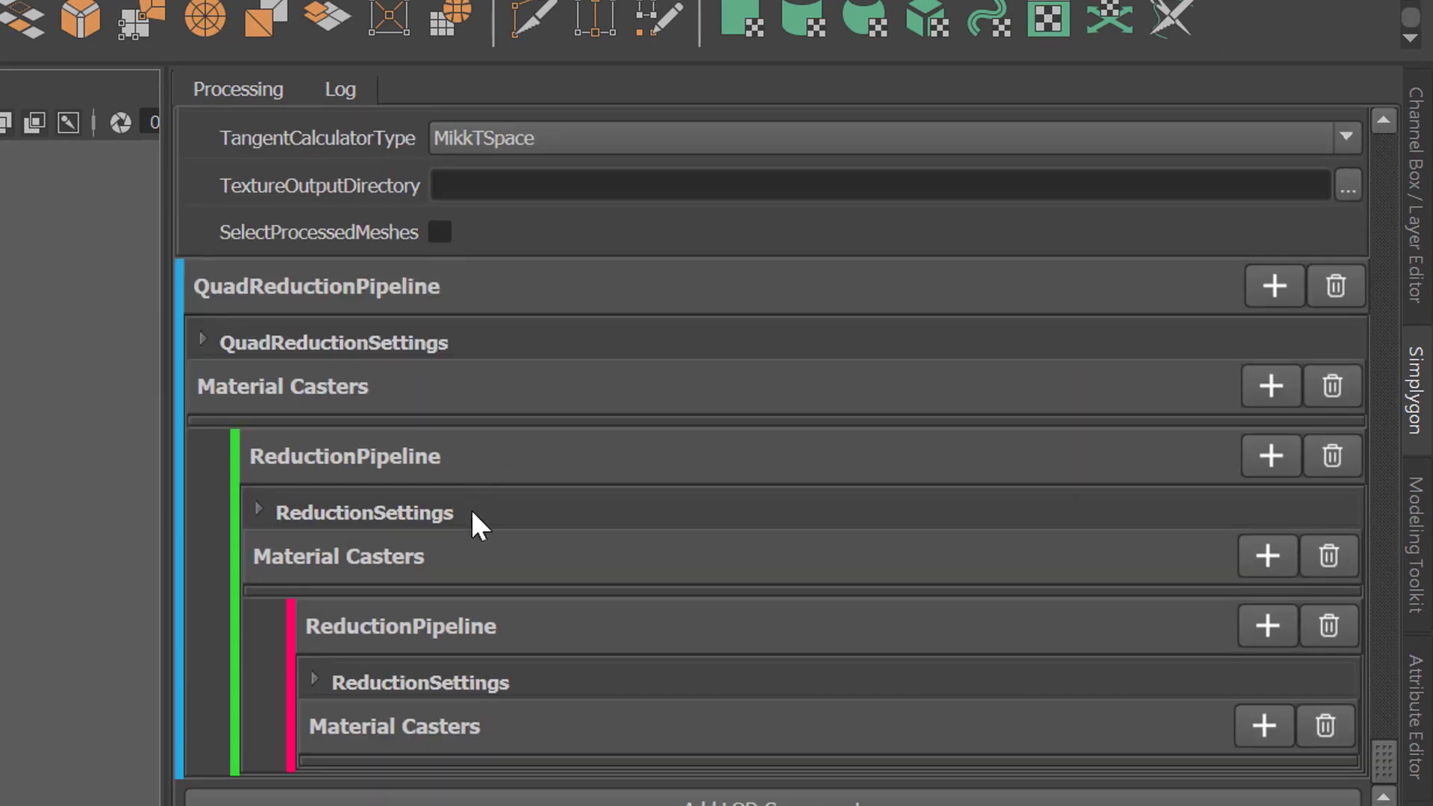
{"action": "left_click", "coordinate": [201, 340]}
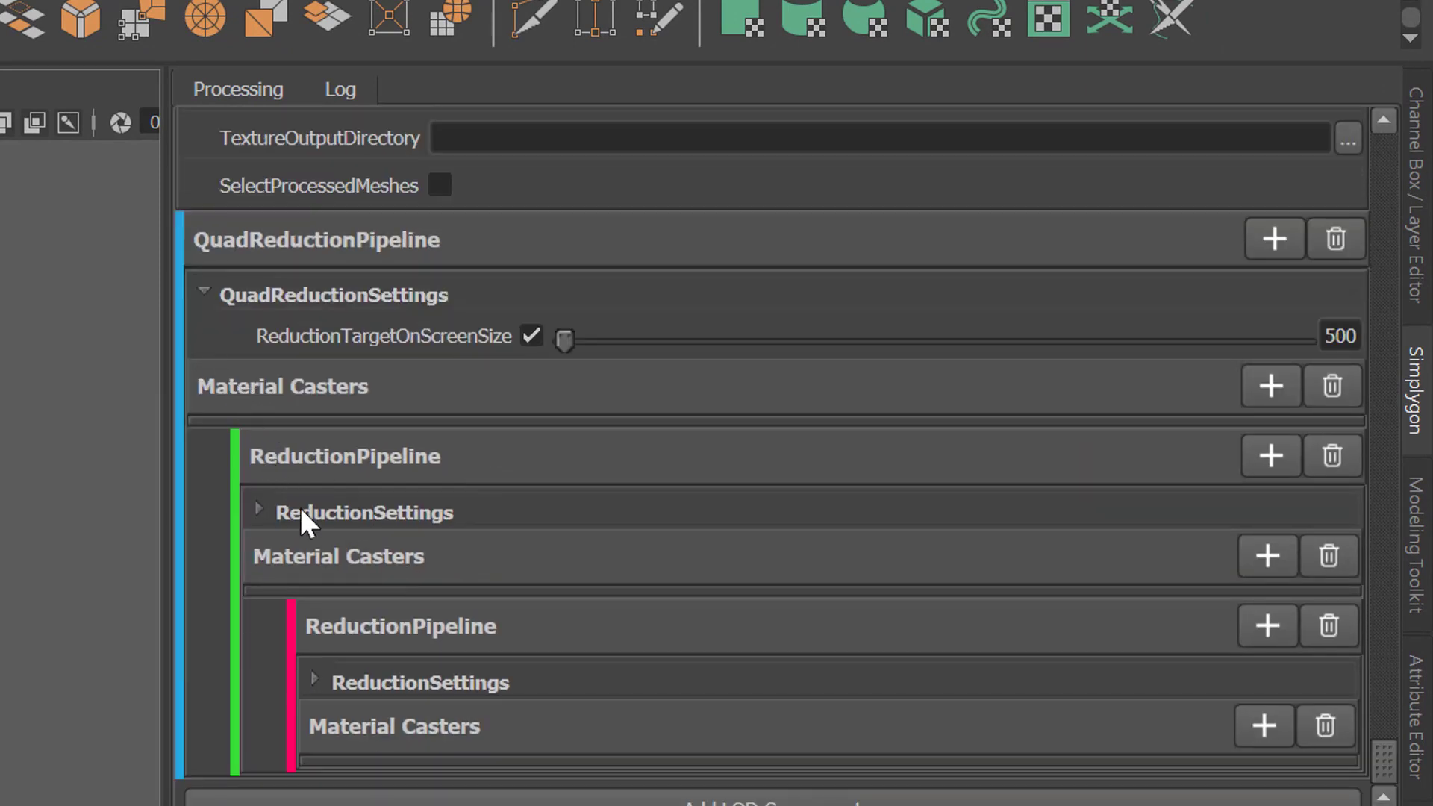
{"action": "left_click", "coordinate": [255, 507]}
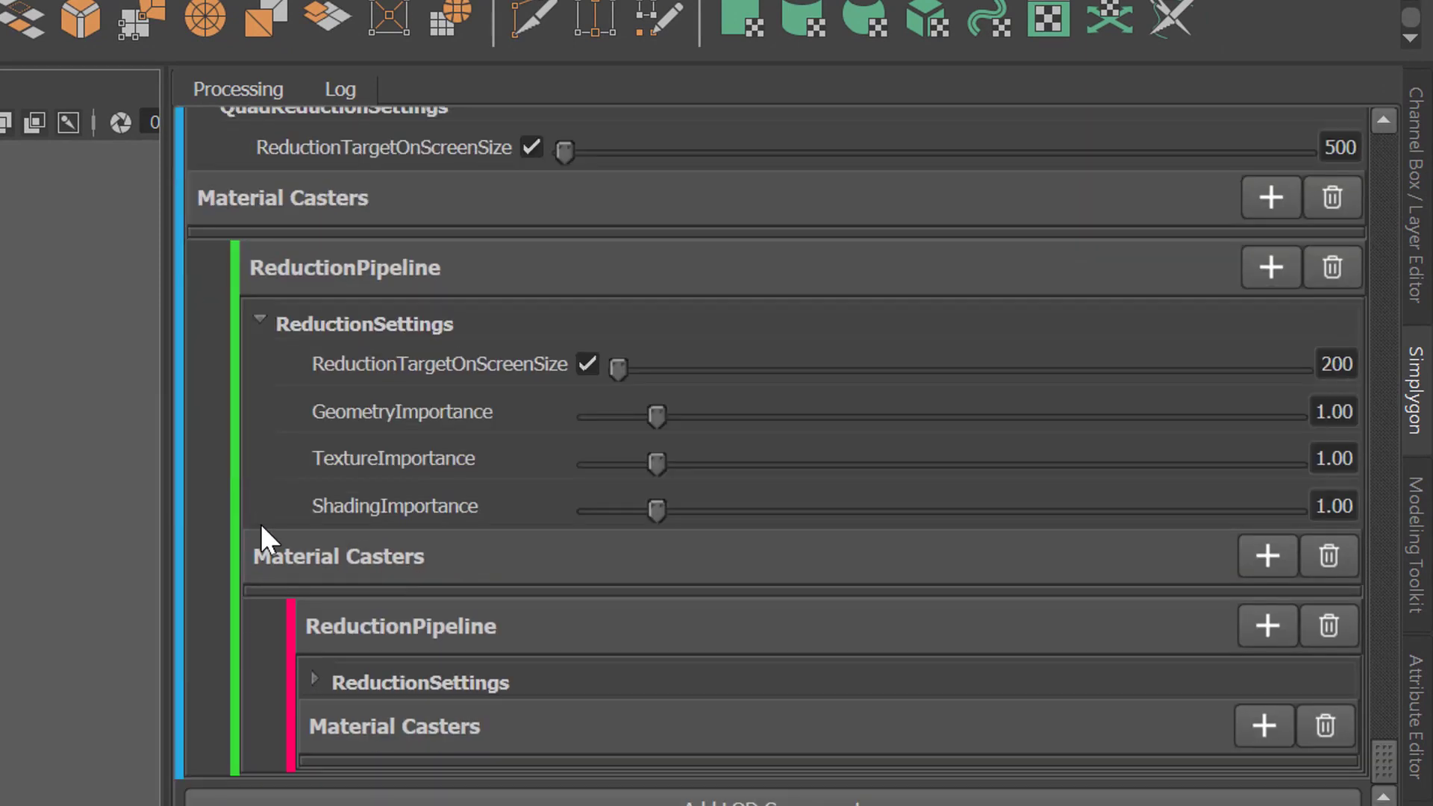
{"action": "left_click", "coordinate": [313, 677]}
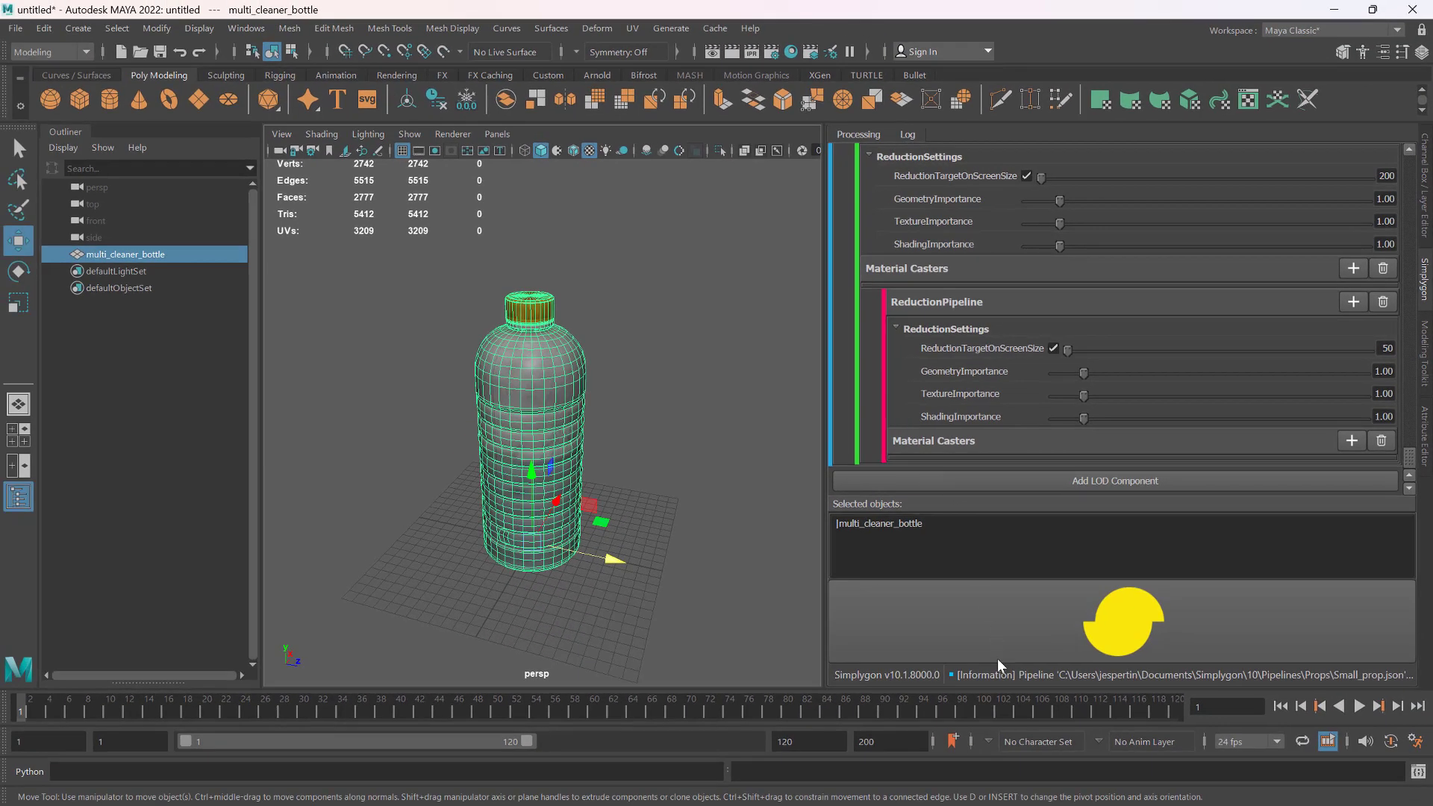
{"action": "left_click", "coordinate": [997, 658]}
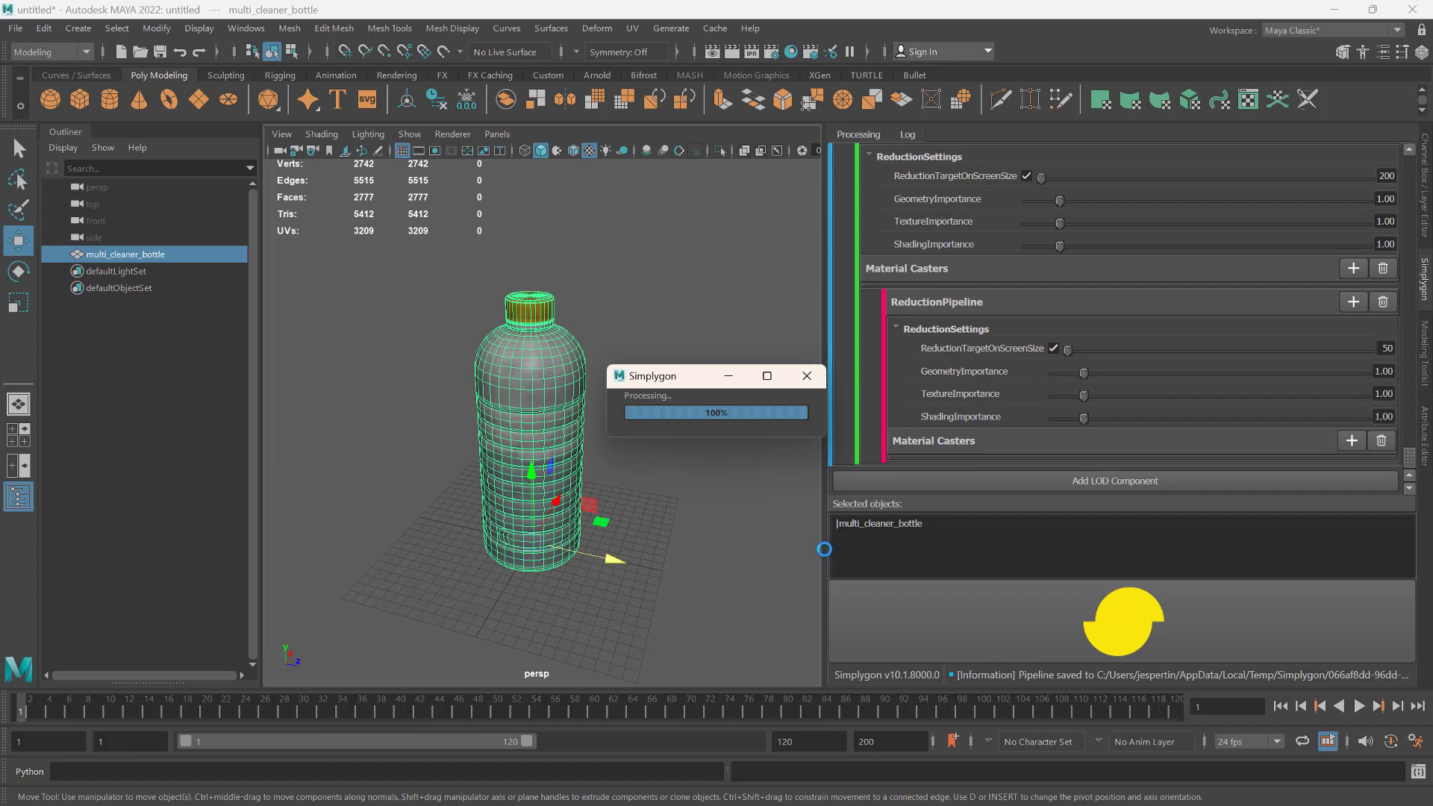
Move the LOD3 bottle beside the other LODs and frame all four bottles.
{"action": "left_click", "coordinate": [138, 271]}
{"action": "left_click", "coordinate": [176, 291]}
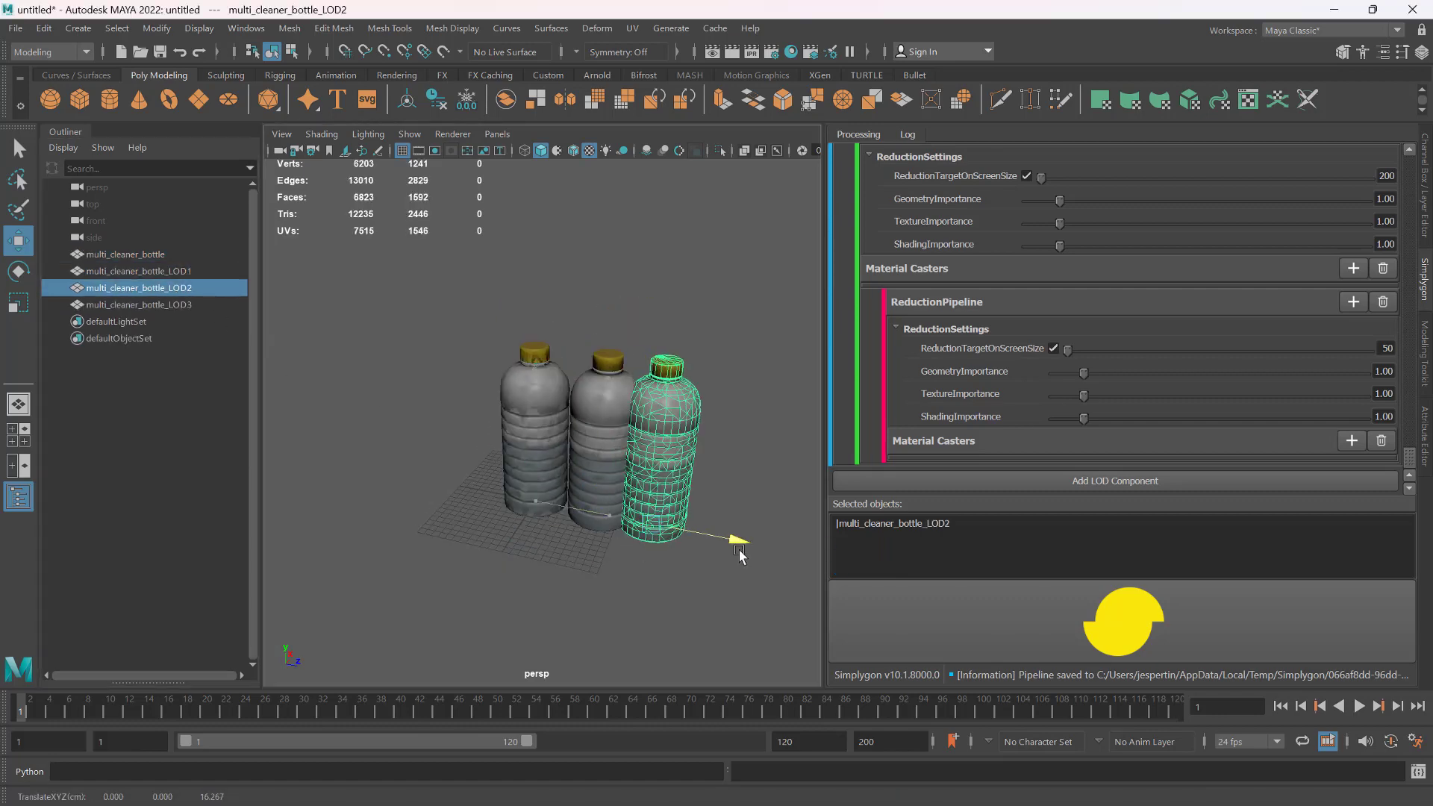
{"action": "left_click", "coordinate": [139, 305]}
{"action": "left_click_drag", "start_coordinate": [523, 485], "coordinate": [598, 525], "text": "alt"}
{"action": "key", "text": "ctrl+shift+a"}
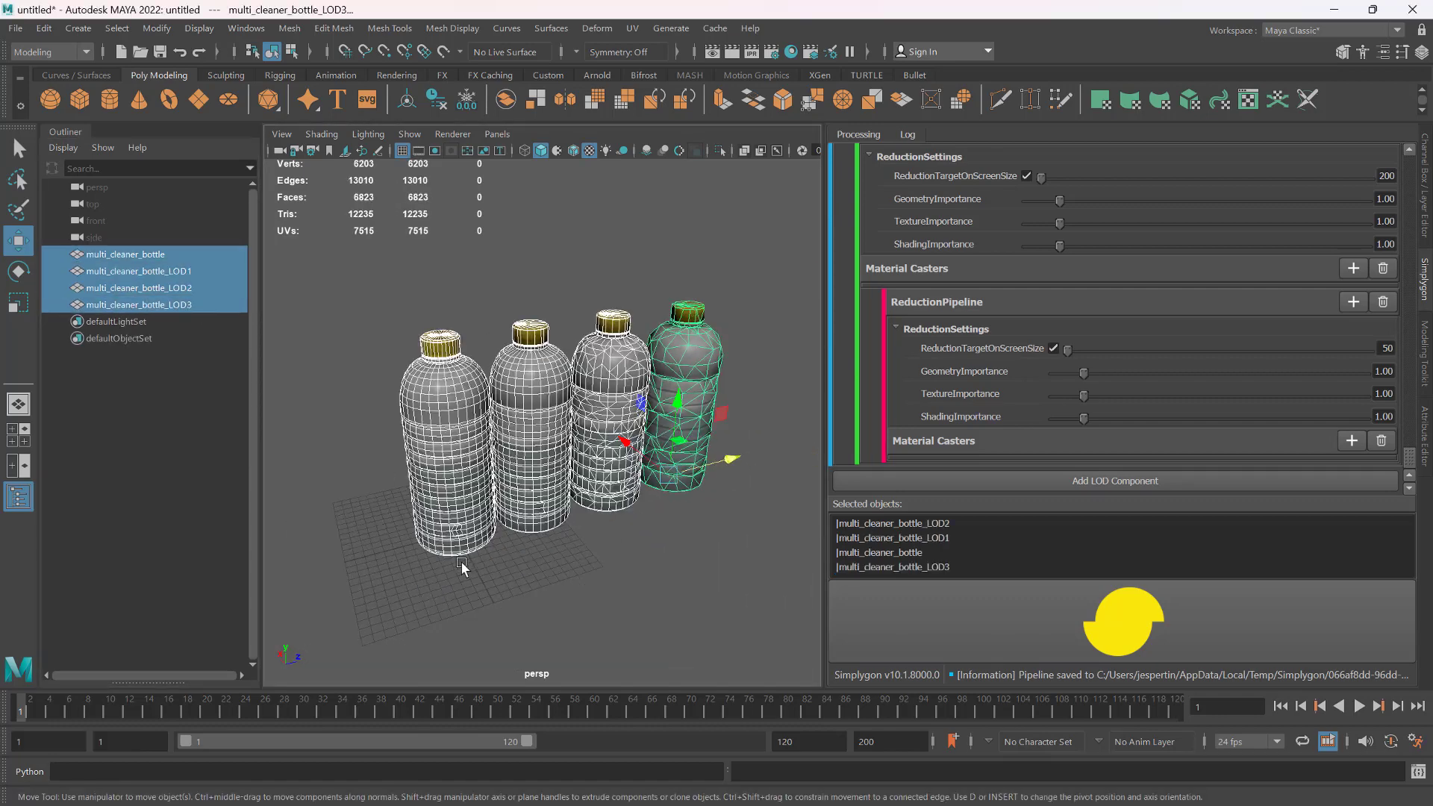
{"action": "key", "text": "f"}
Test the LOD3 target size slider range, then open Small_prop.json in the code editor.
{"action": "left_click", "coordinate": [437, 451]}
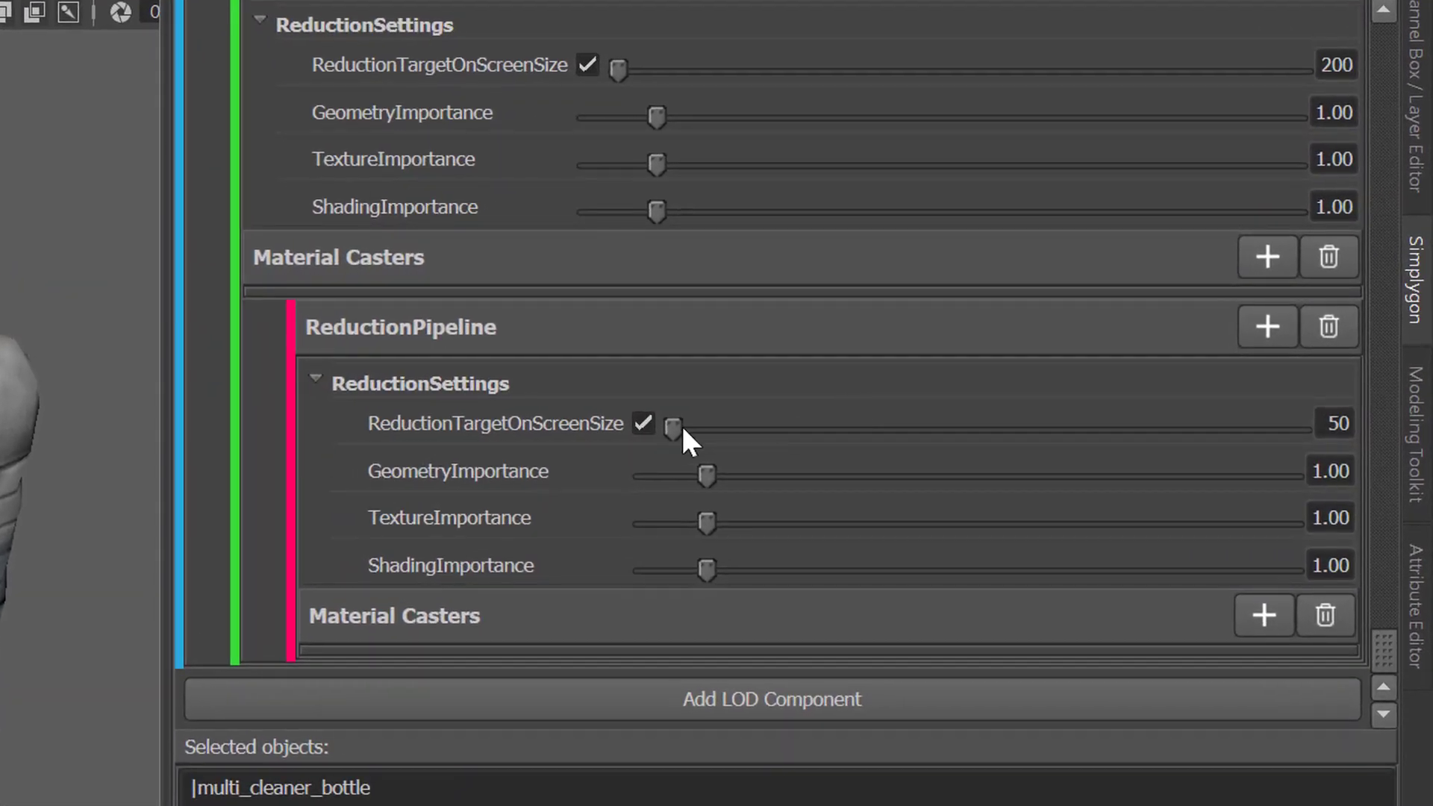
{"action": "left_click_drag", "start_coordinate": [673, 426], "coordinate": [787, 481]}
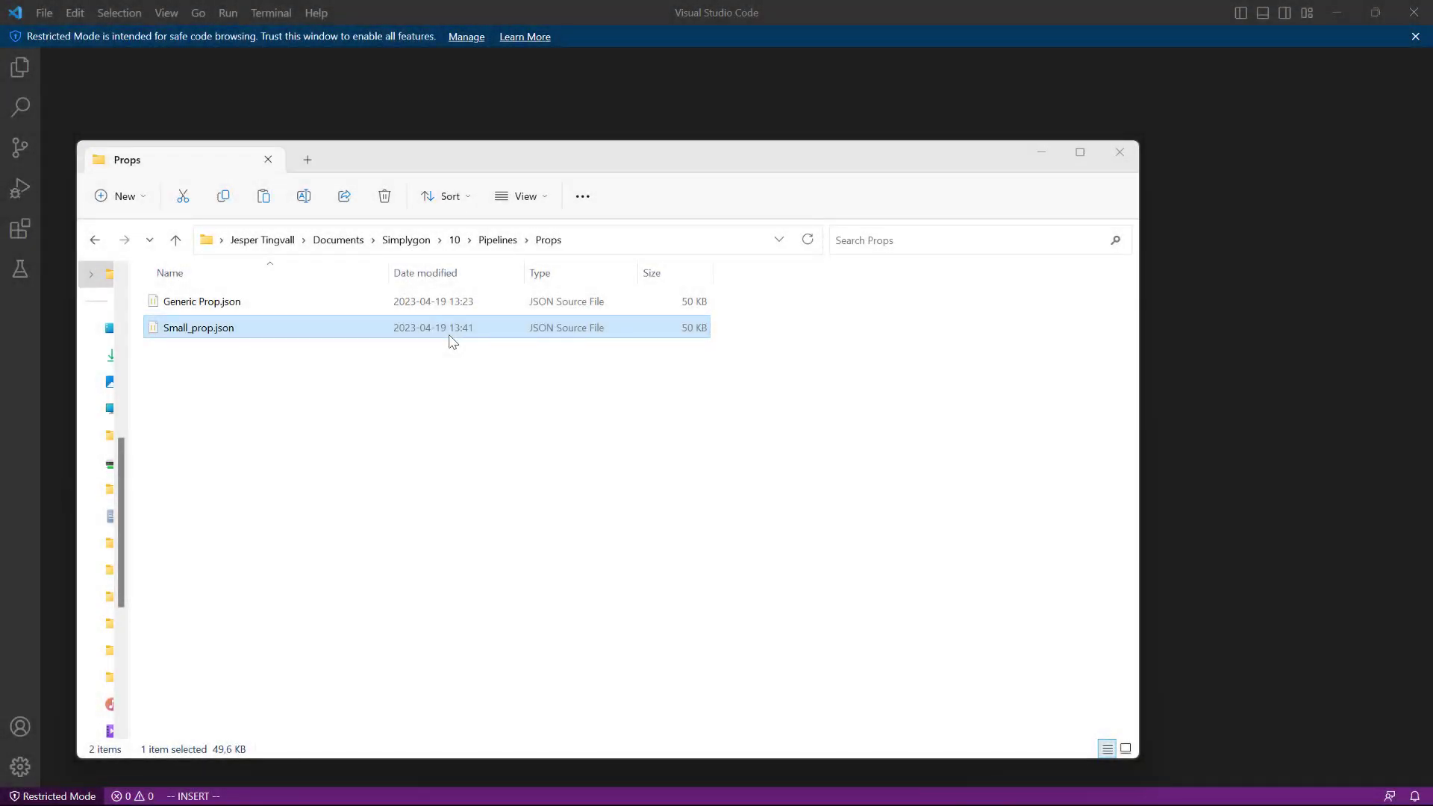
{"action": "left_click_drag", "start_coordinate": [452, 338], "coordinate": [1222, 497]}
Change ReductionTargetOnScreenSizeUI MinValue from 20 to 400 and MaxValue from 60000 to 600.
{"action": "scroll", "coordinate": [383, 404], "scroll_direction": "up", "scroll_amount": 5}
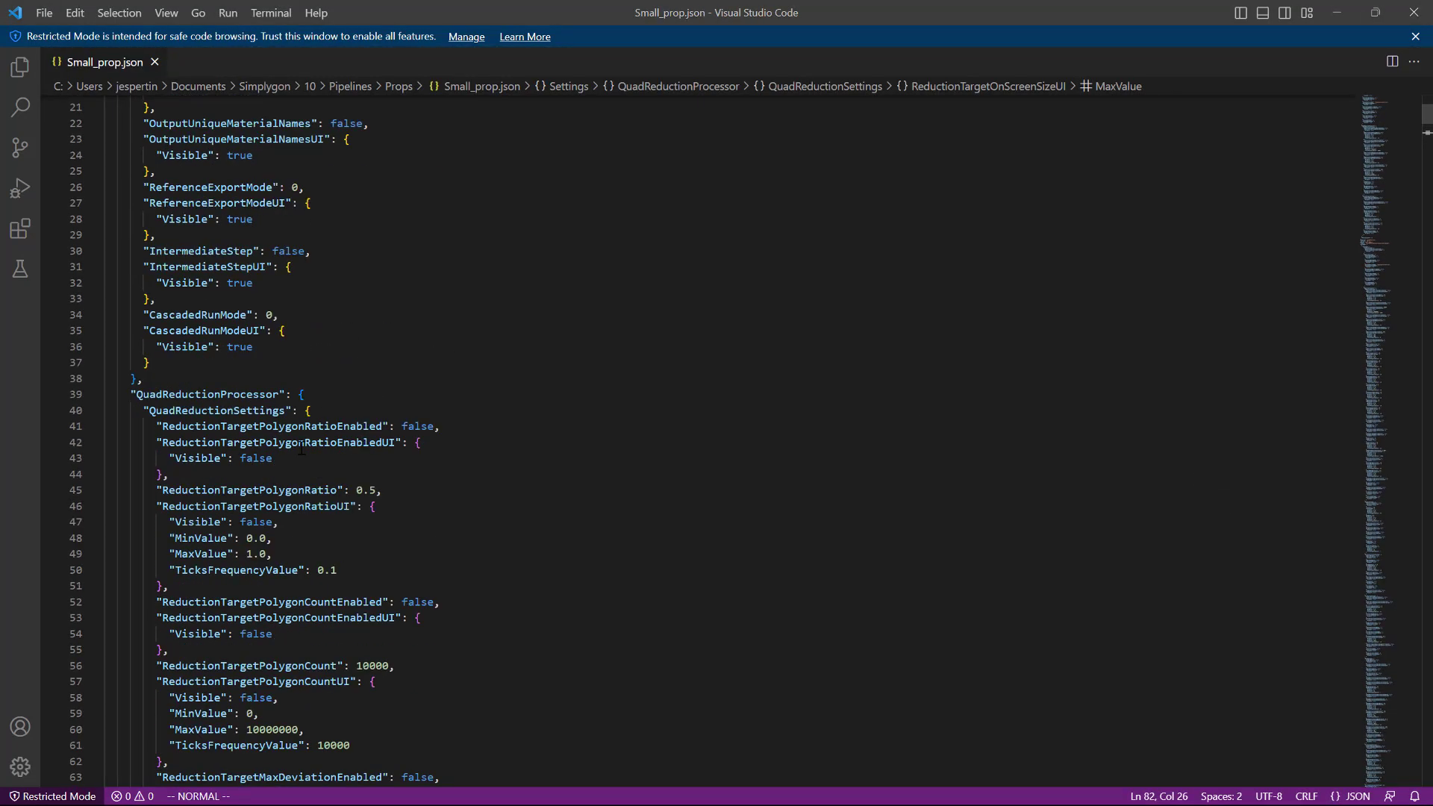
{"action": "scroll", "coordinate": [313, 450], "scroll_direction": "down", "scroll_amount": 4}
{"action": "scroll", "coordinate": [326, 455], "scroll_direction": "down", "scroll_amount": 5}
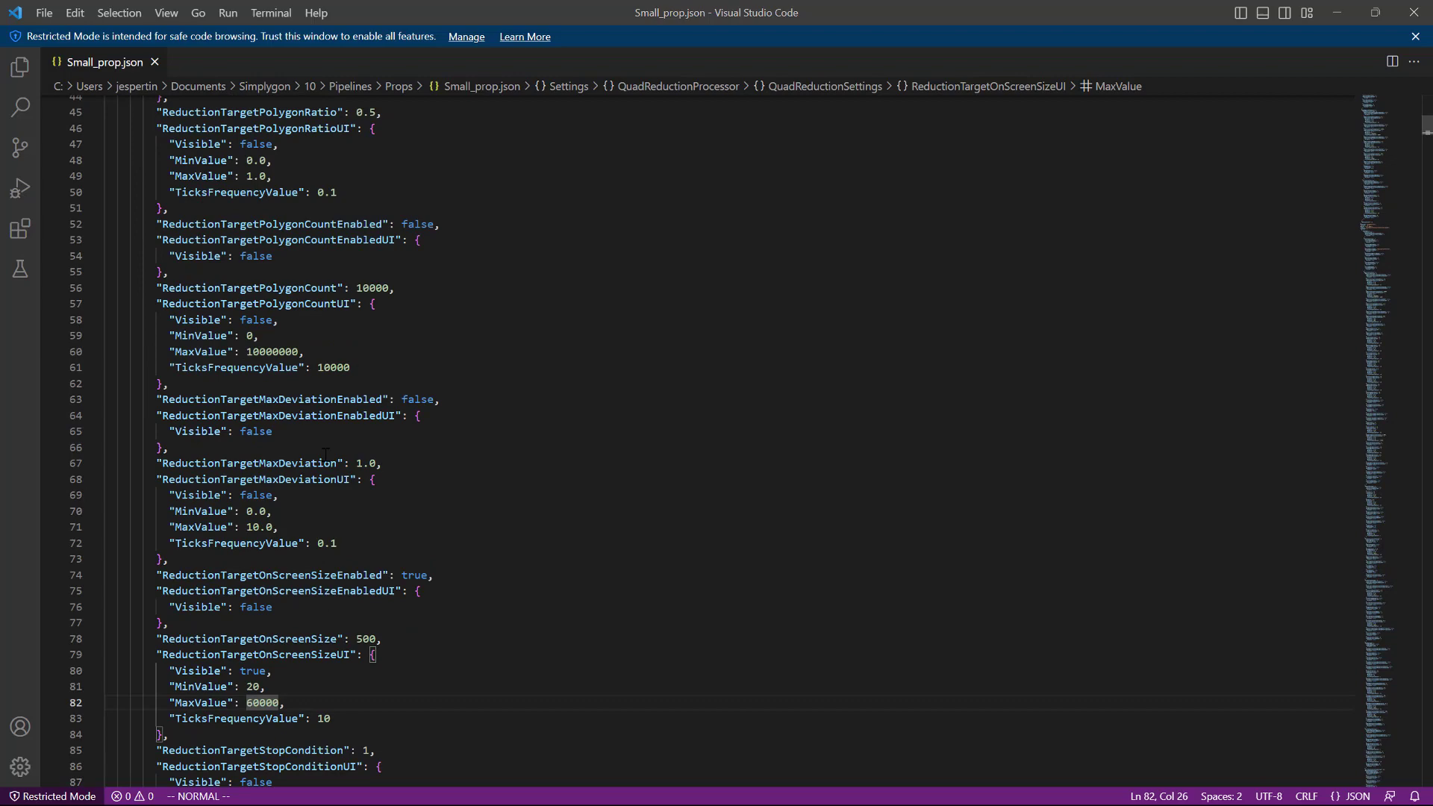
{"action": "left_click", "coordinate": [250, 624]}
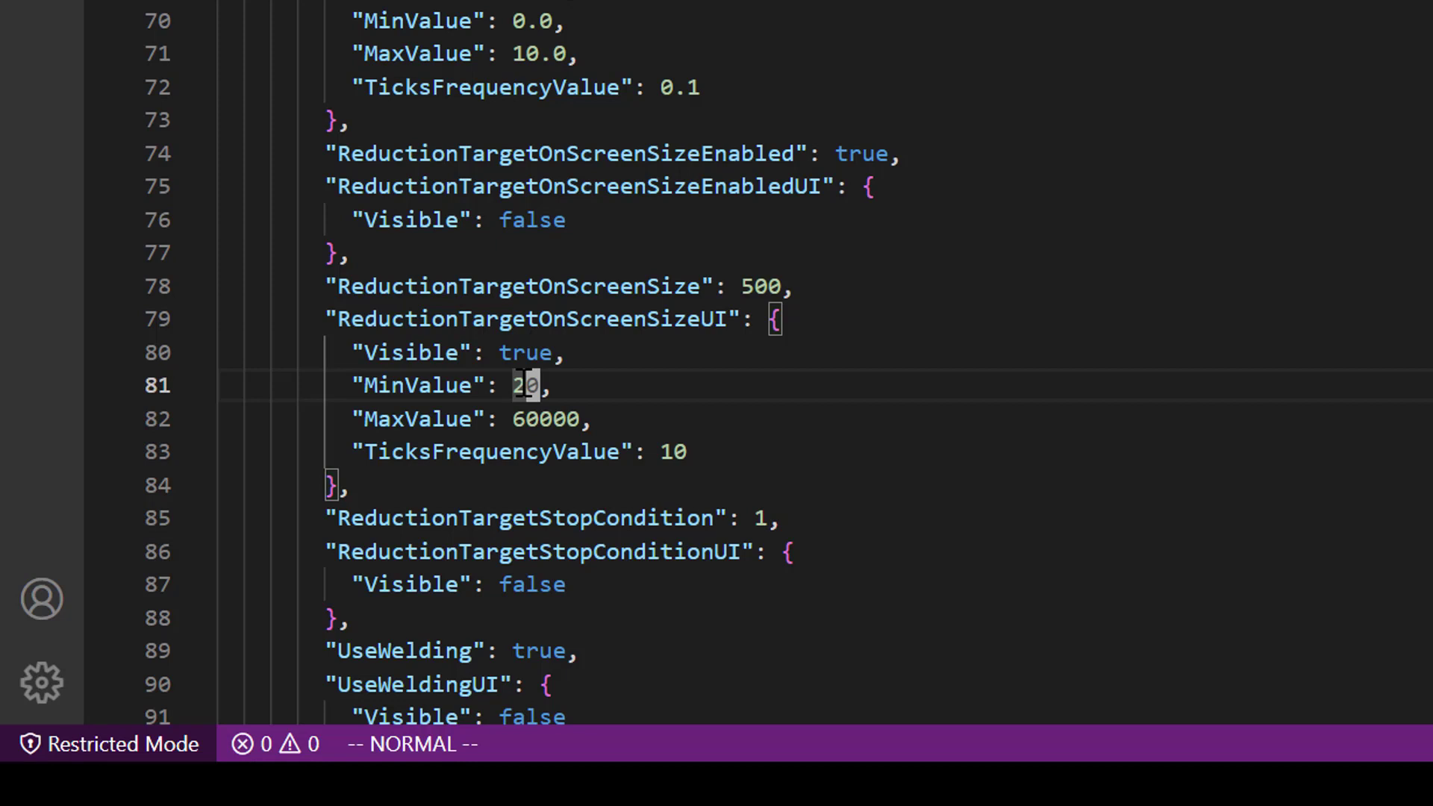
{"action": "type", "text": "ciw"}
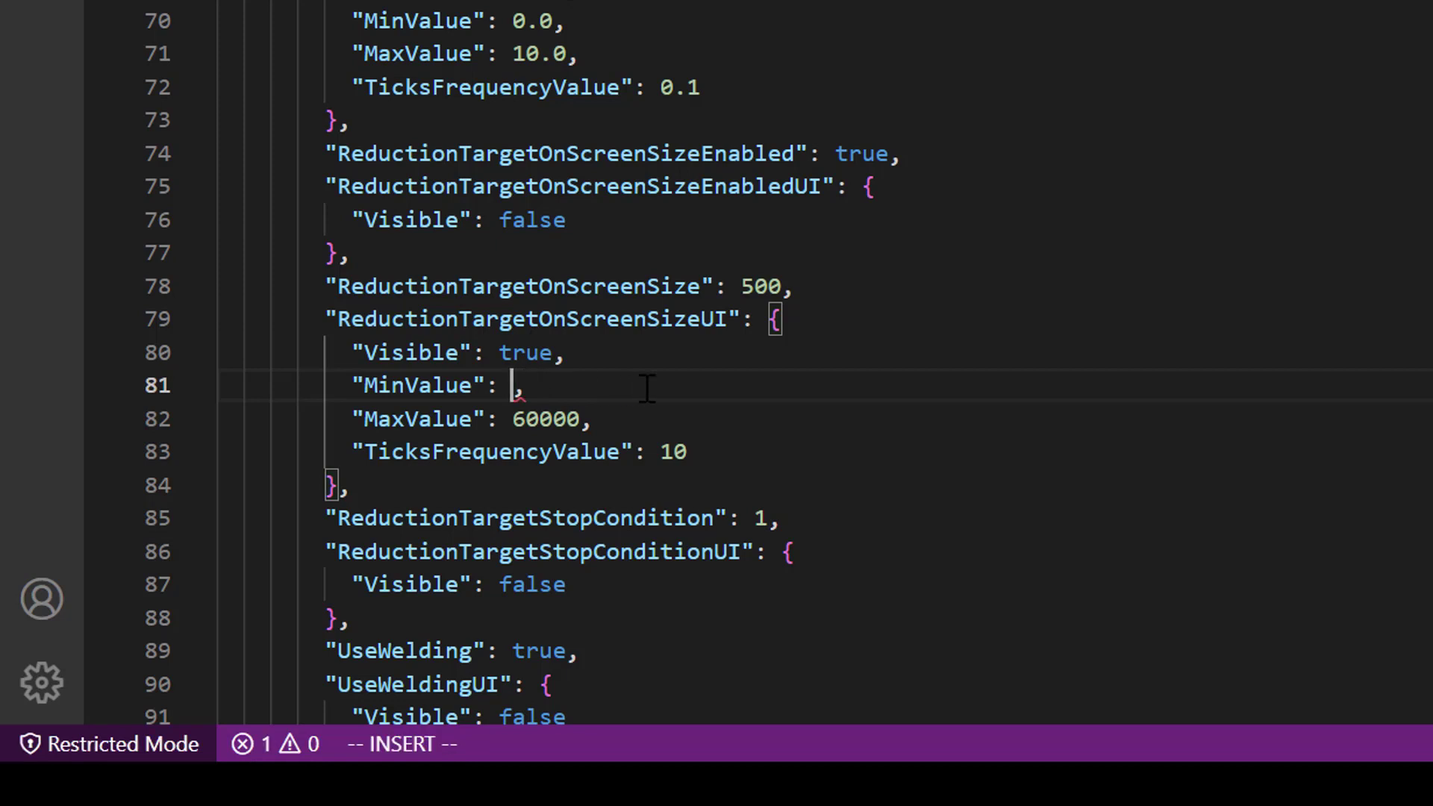
{"action": "type", "text": "400"}
{"action": "key", "text": "Down"}
{"action": "key", "text": "Right"}
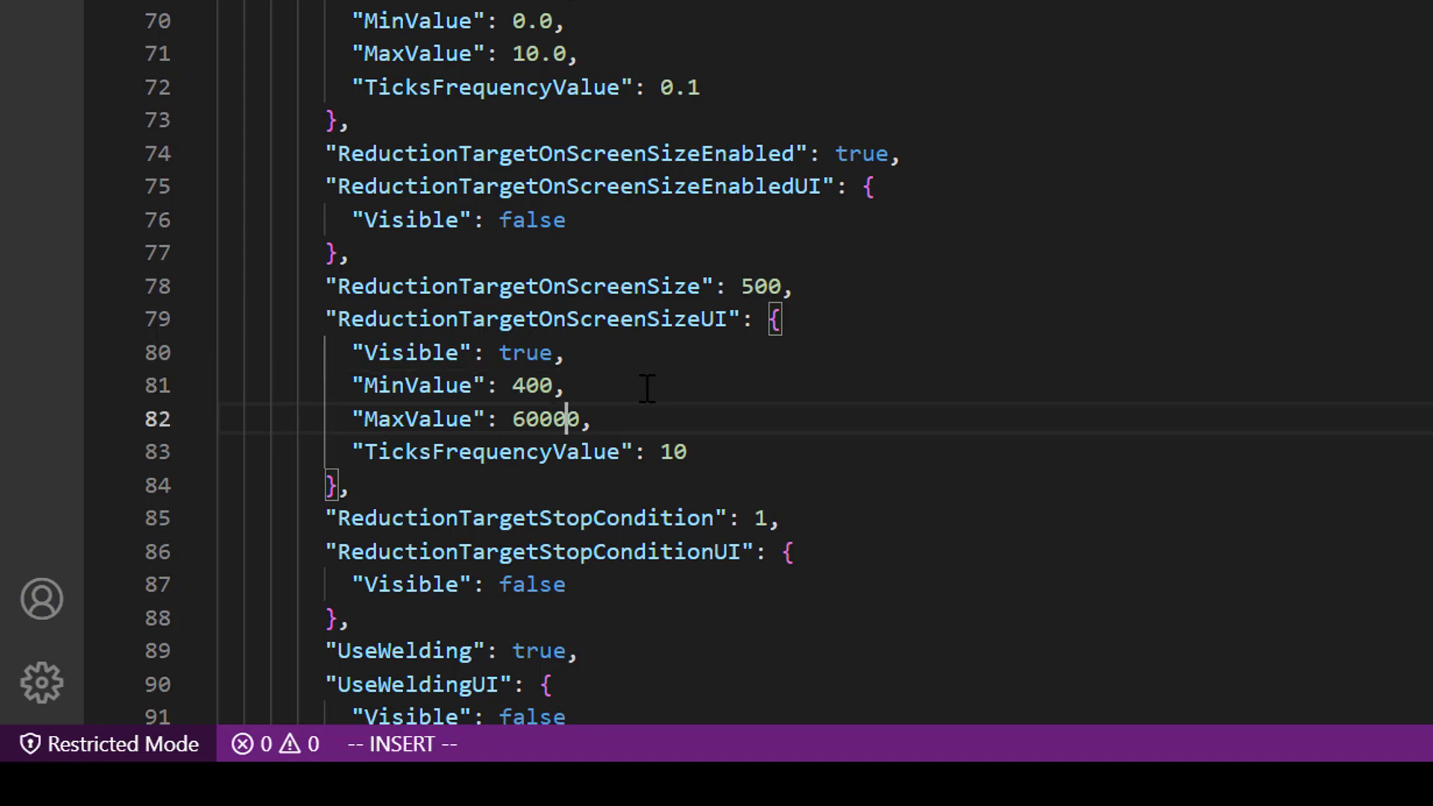
{"action": "key", "text": "Right"}
{"action": "key", "text": "BackSpace"}
{"action": "key", "text": "BackSpace"}
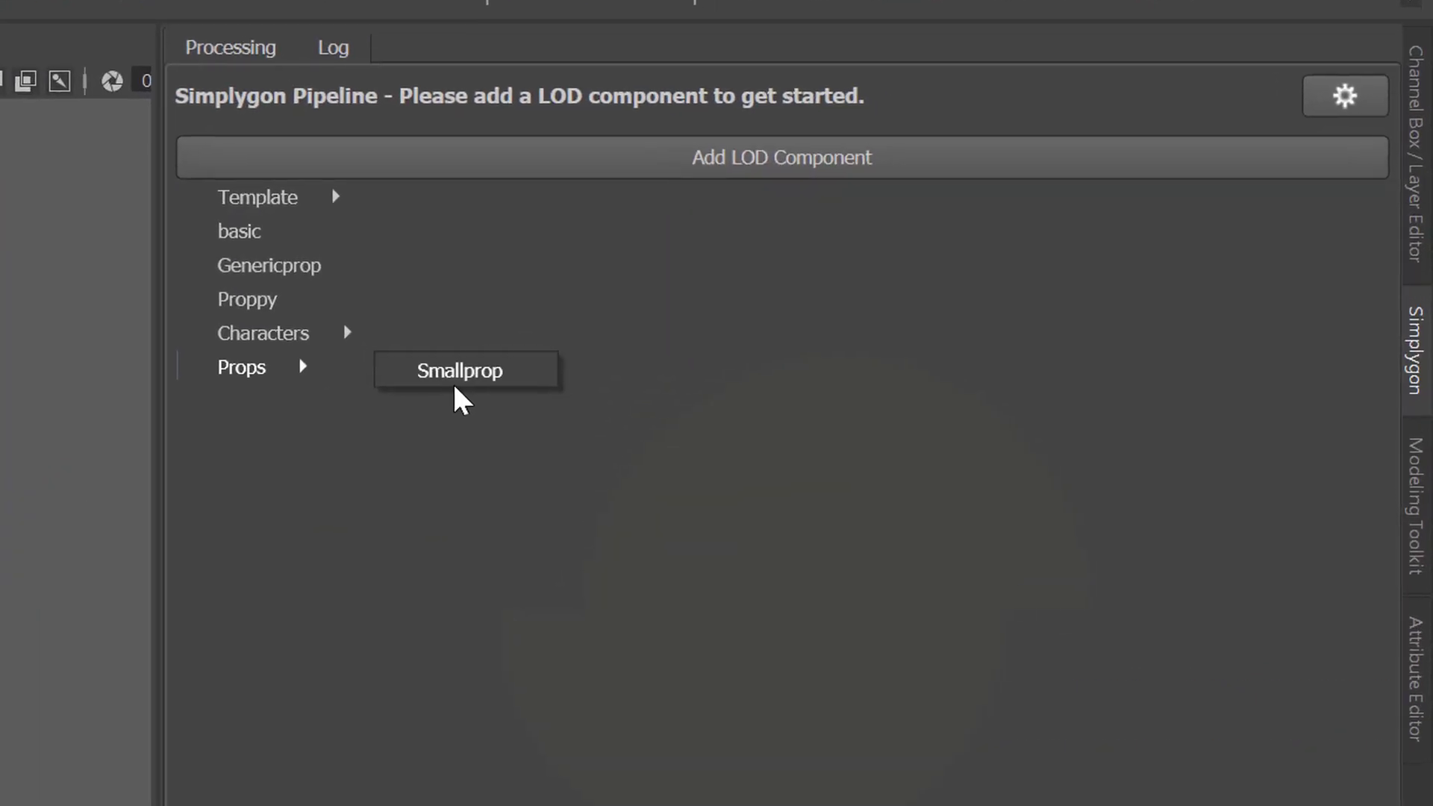
Load Props > Smallprop and expand its quad reduction and both reduction settings groups.
{"action": "left_click", "coordinate": [962, 291]}
{"action": "scroll", "coordinate": [938, 295], "scroll_direction": "down", "scroll_amount": 3}
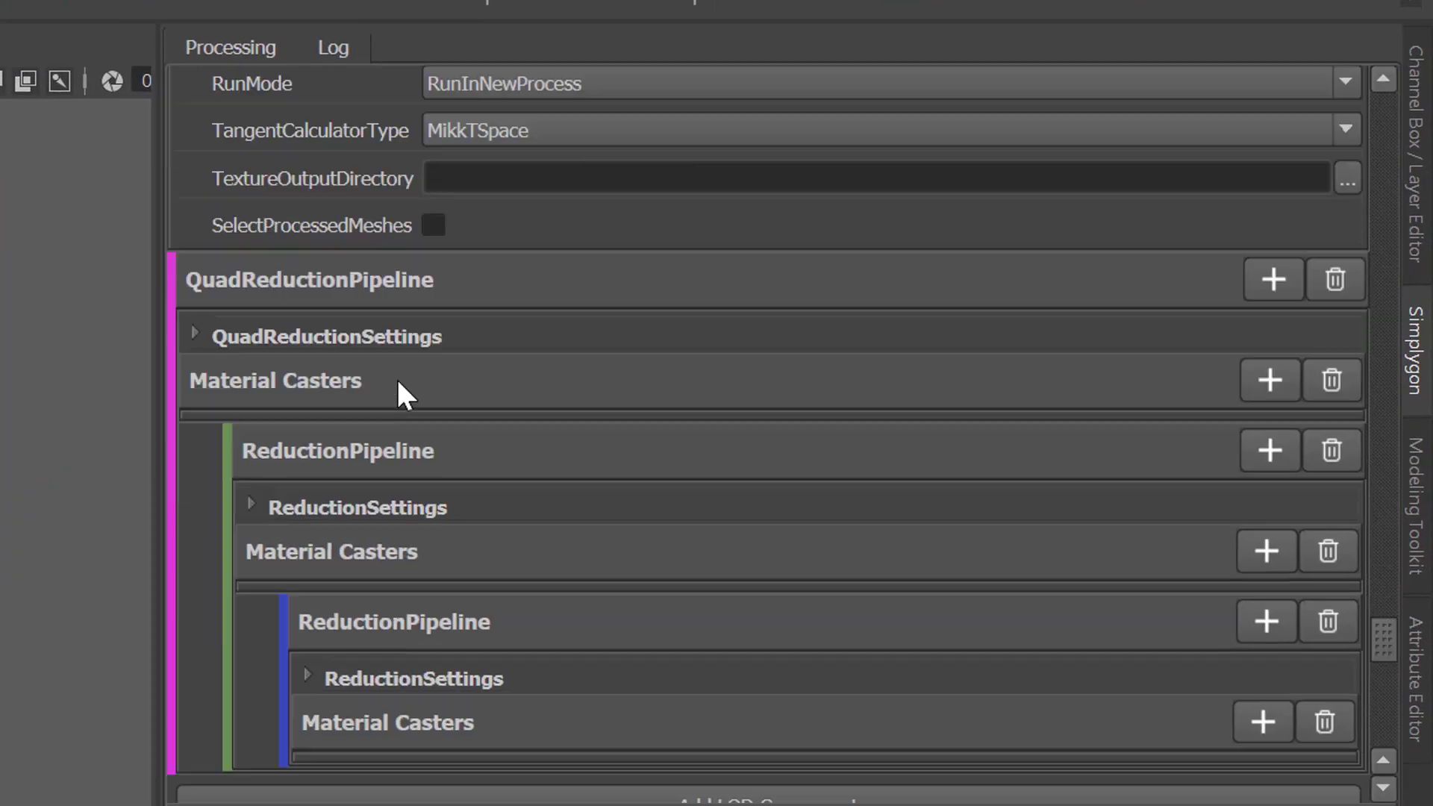
{"action": "scroll", "coordinate": [325, 593], "scroll_direction": "down", "scroll_amount": 2}
{"action": "left_click", "coordinate": [307, 640]}
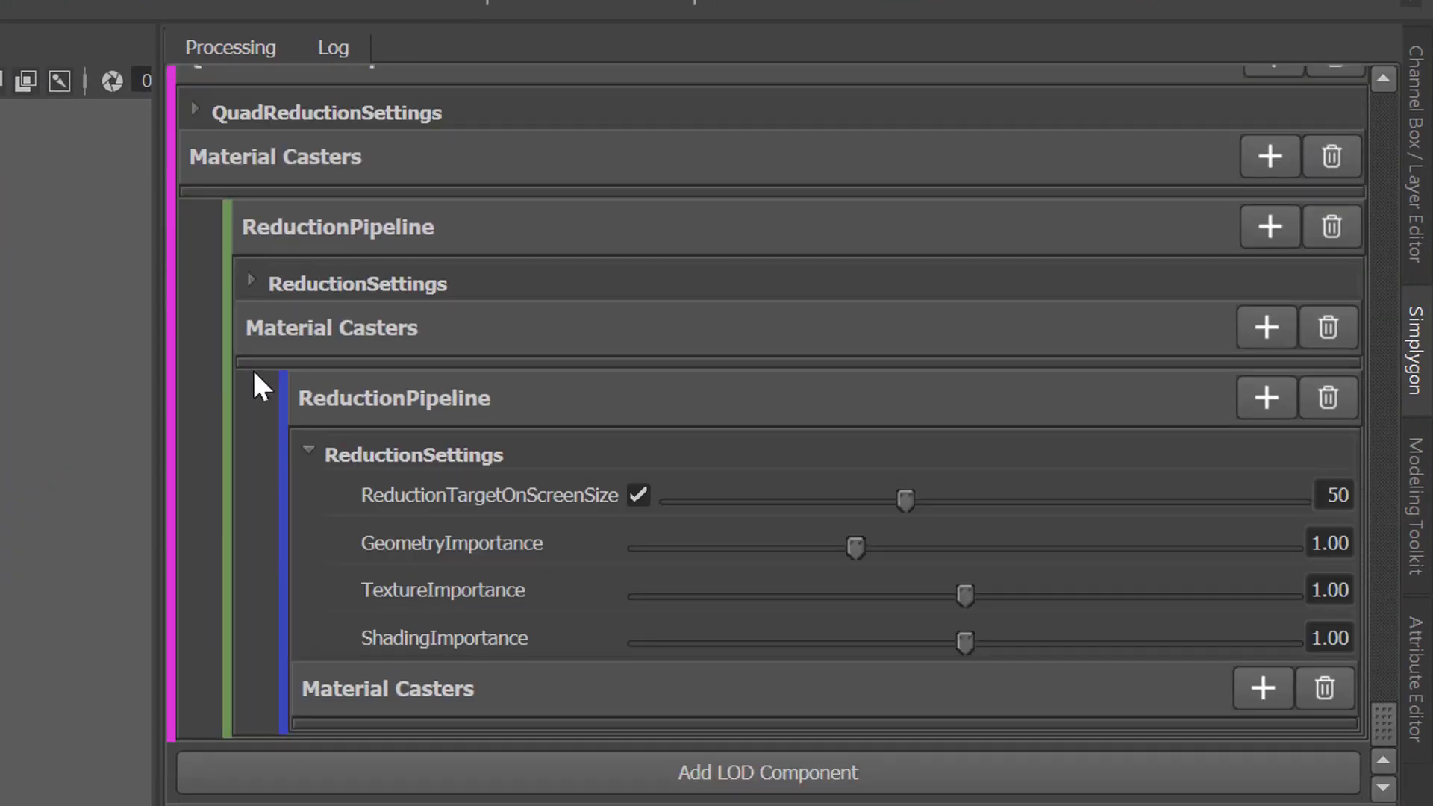
{"action": "left_click", "coordinate": [249, 282]}
{"action": "scroll", "coordinate": [227, 291], "scroll_direction": "up", "scroll_amount": 5}
{"action": "left_click", "coordinate": [203, 326]}
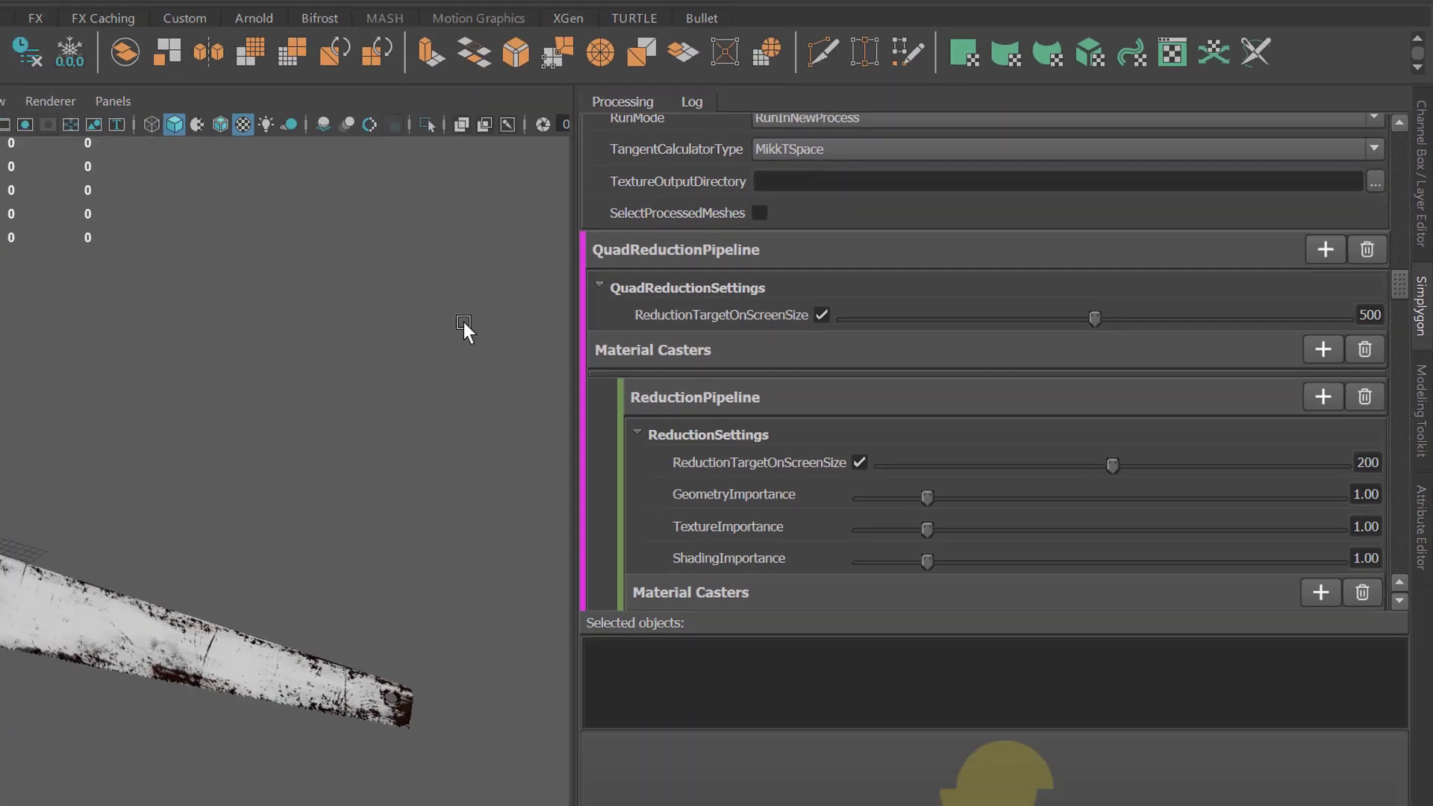
Process handsaw_wood into LOD1–LOD3 and frame all four saws for comparison.
{"action": "left_click", "coordinate": [187, 642]}
{"action": "left_click", "coordinate": [952, 783]}
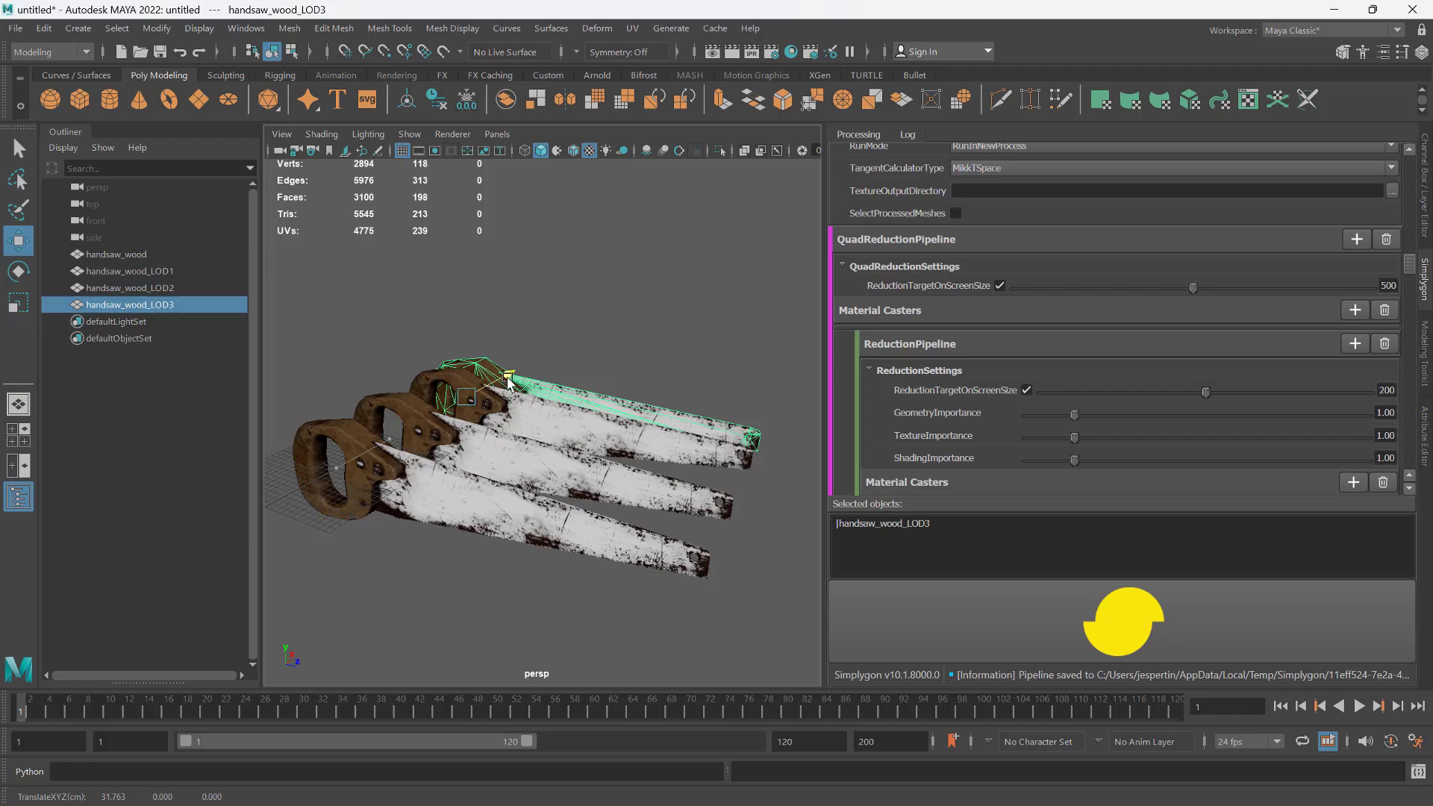
{"action": "key", "text": "ctrl+shift+a"}
{"action": "key", "text": "f"}
{"action": "left_click_drag", "start_coordinate": [492, 494], "coordinate": [579, 448], "text": "alt"}
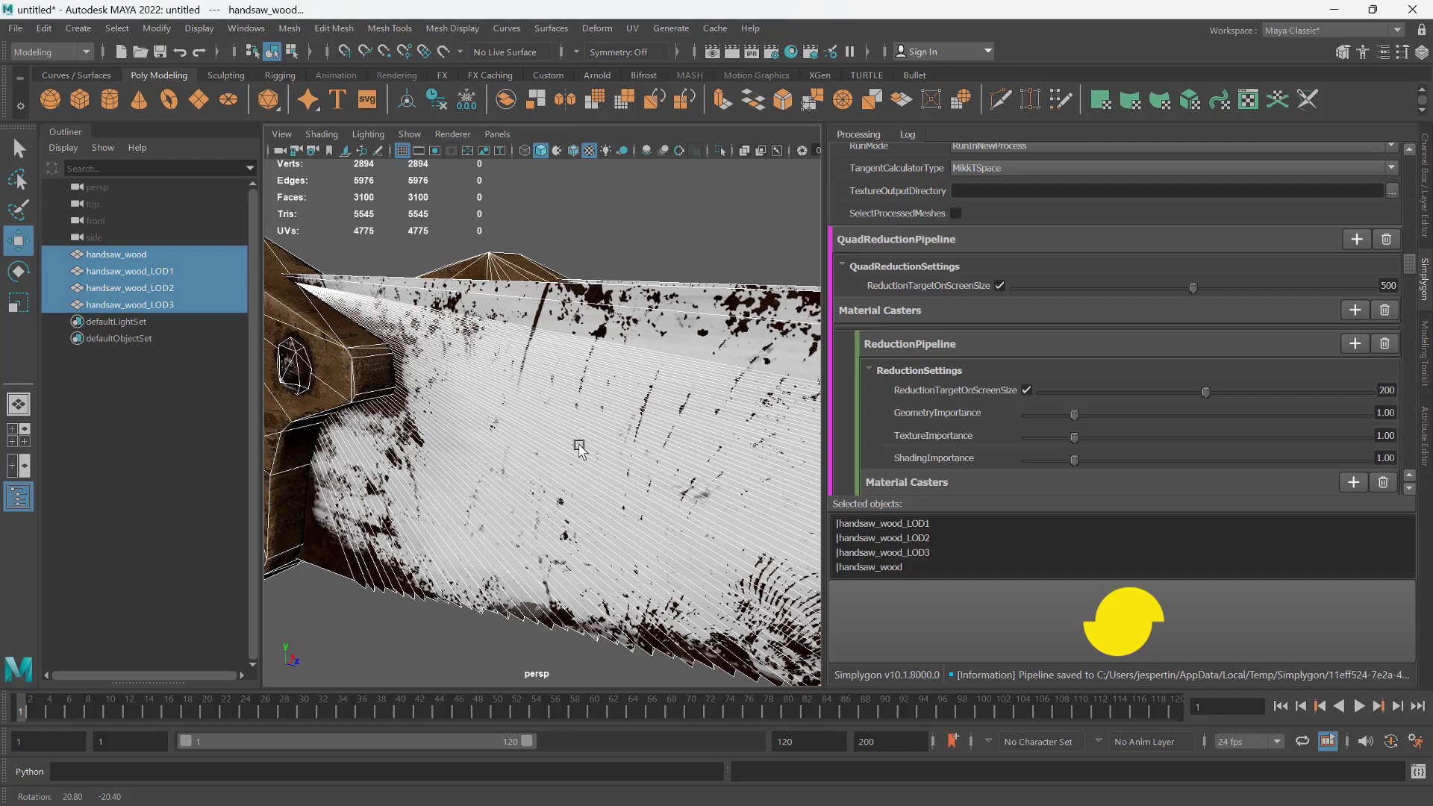
{"action": "scroll", "coordinate": [579, 448], "scroll_direction": "down", "scroll_amount": 10}
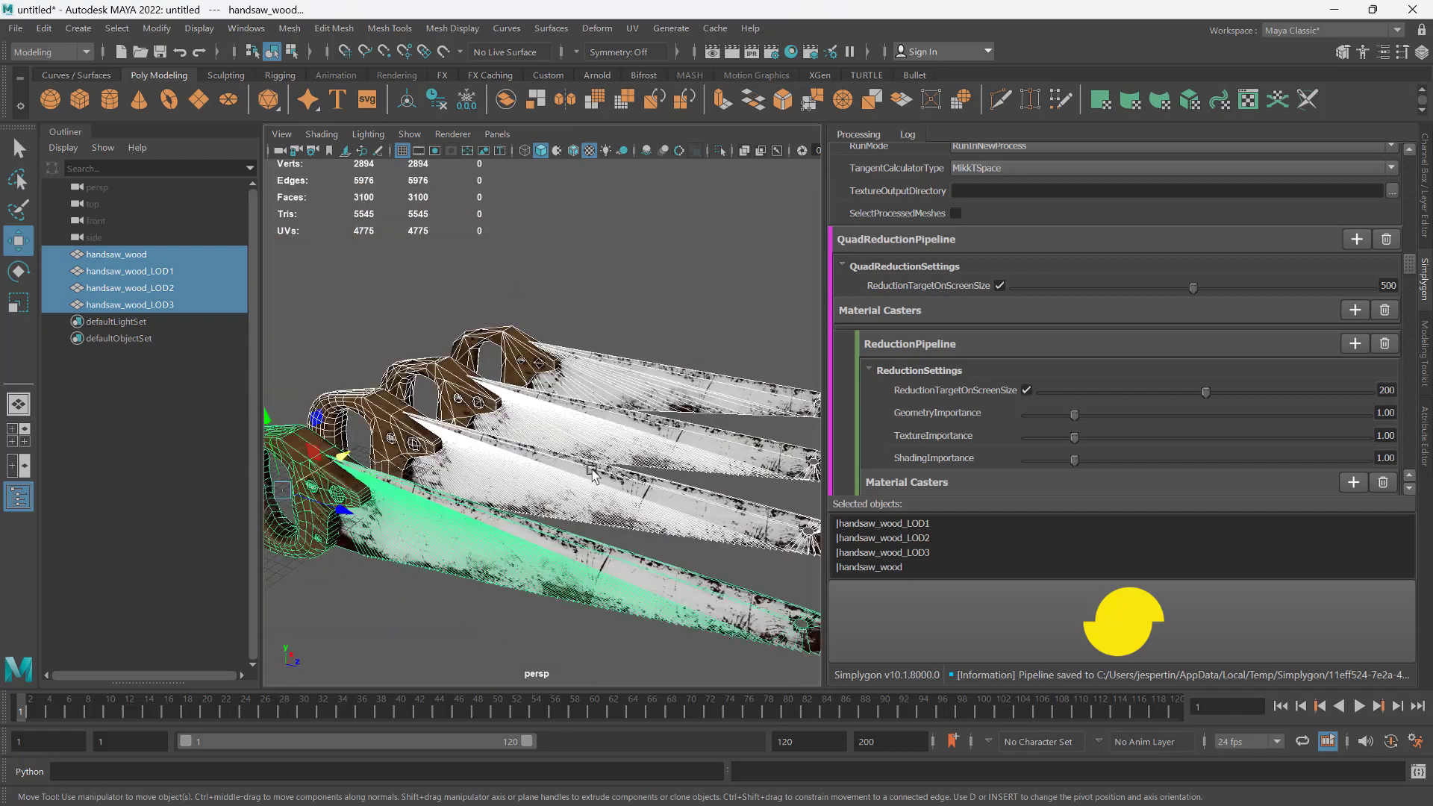
Remove the generated LOD saws and set LOD2 on-screen size 100, GeometryImportance 0.50.
{"action": "left_click", "coordinate": [548, 483], "text": "ctrl"}
{"action": "key", "text": "ctrl+z"}
{"action": "scroll", "coordinate": [1127, 398], "scroll_direction": "down", "scroll_amount": 3}
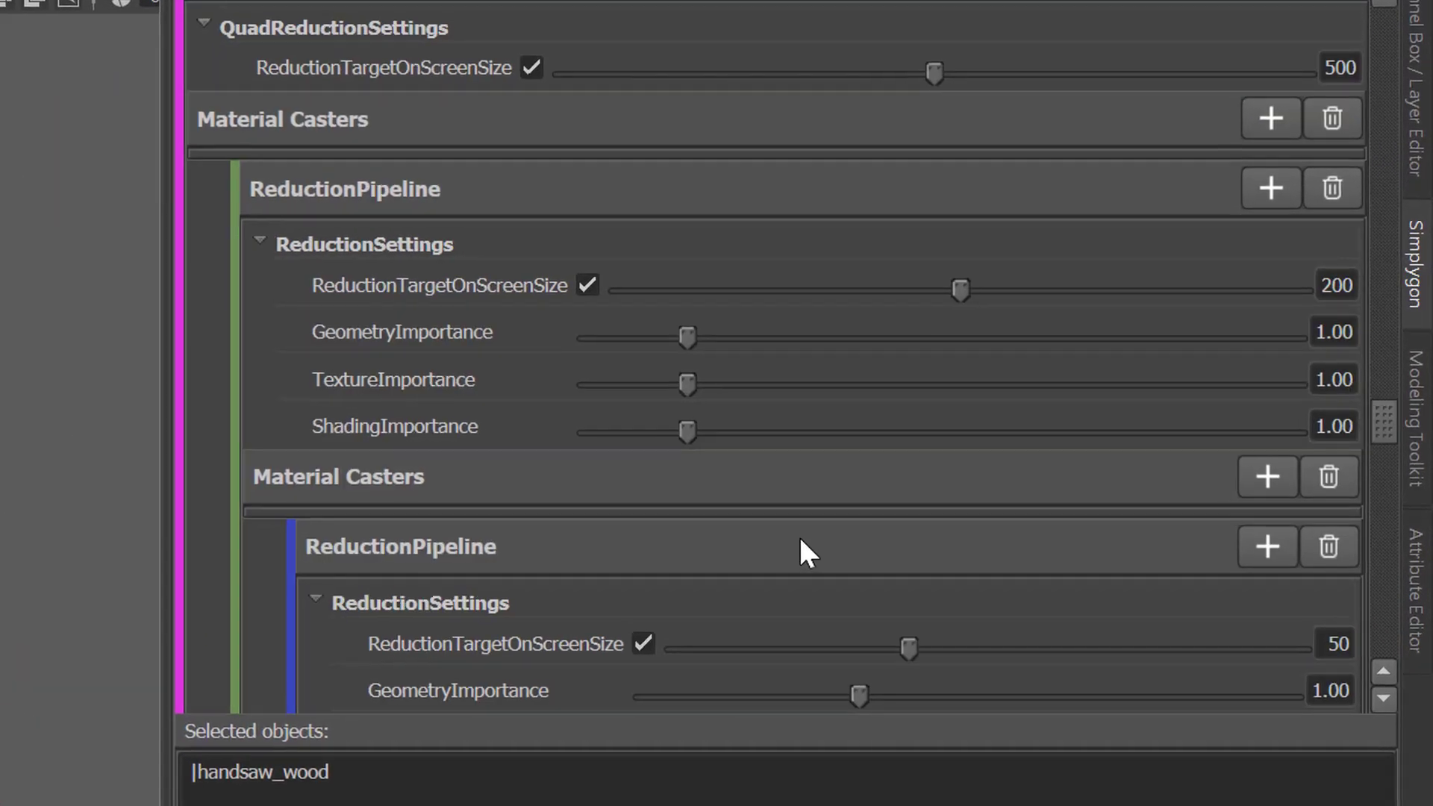
{"action": "scroll", "coordinate": [865, 425], "scroll_direction": "up", "scroll_amount": 3}
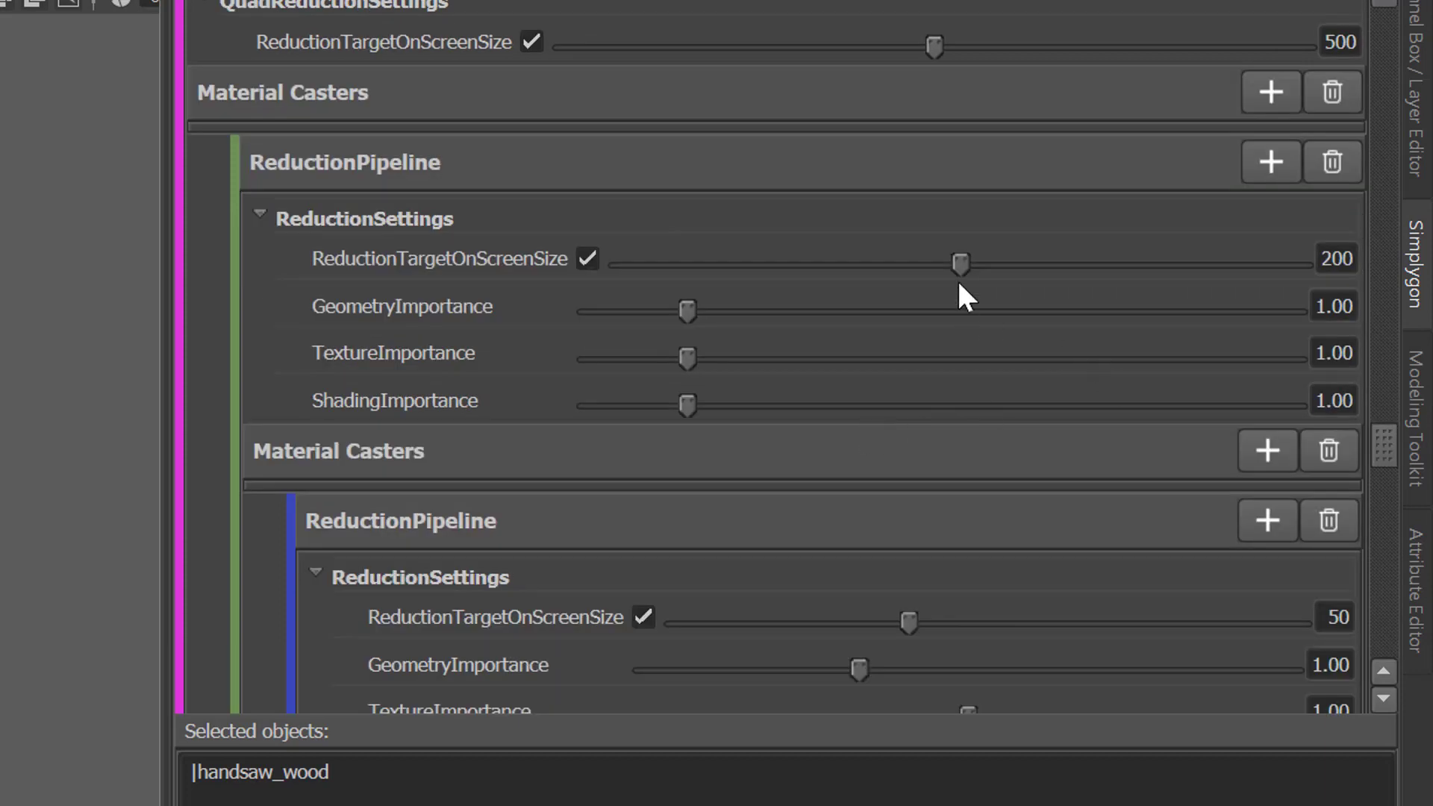
{"action": "left_click_drag", "start_coordinate": [966, 267], "coordinate": [617, 344]}
{"action": "left_click_drag", "start_coordinate": [684, 307], "coordinate": [567, 328]}
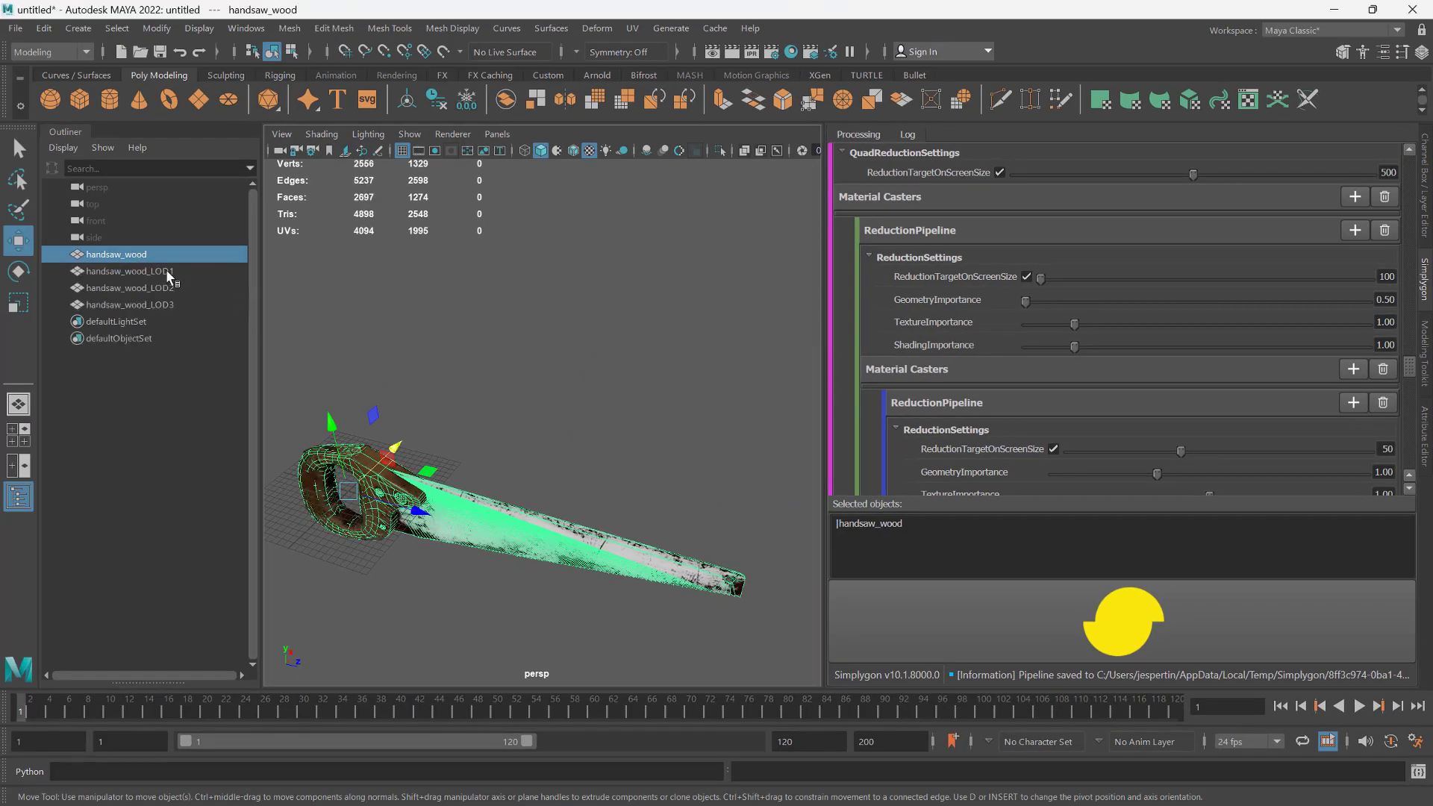
Move handsaw_wood_LOD2 and LOD3 along X, apart from the other saws.
{"action": "left_click", "coordinate": [130, 270]}
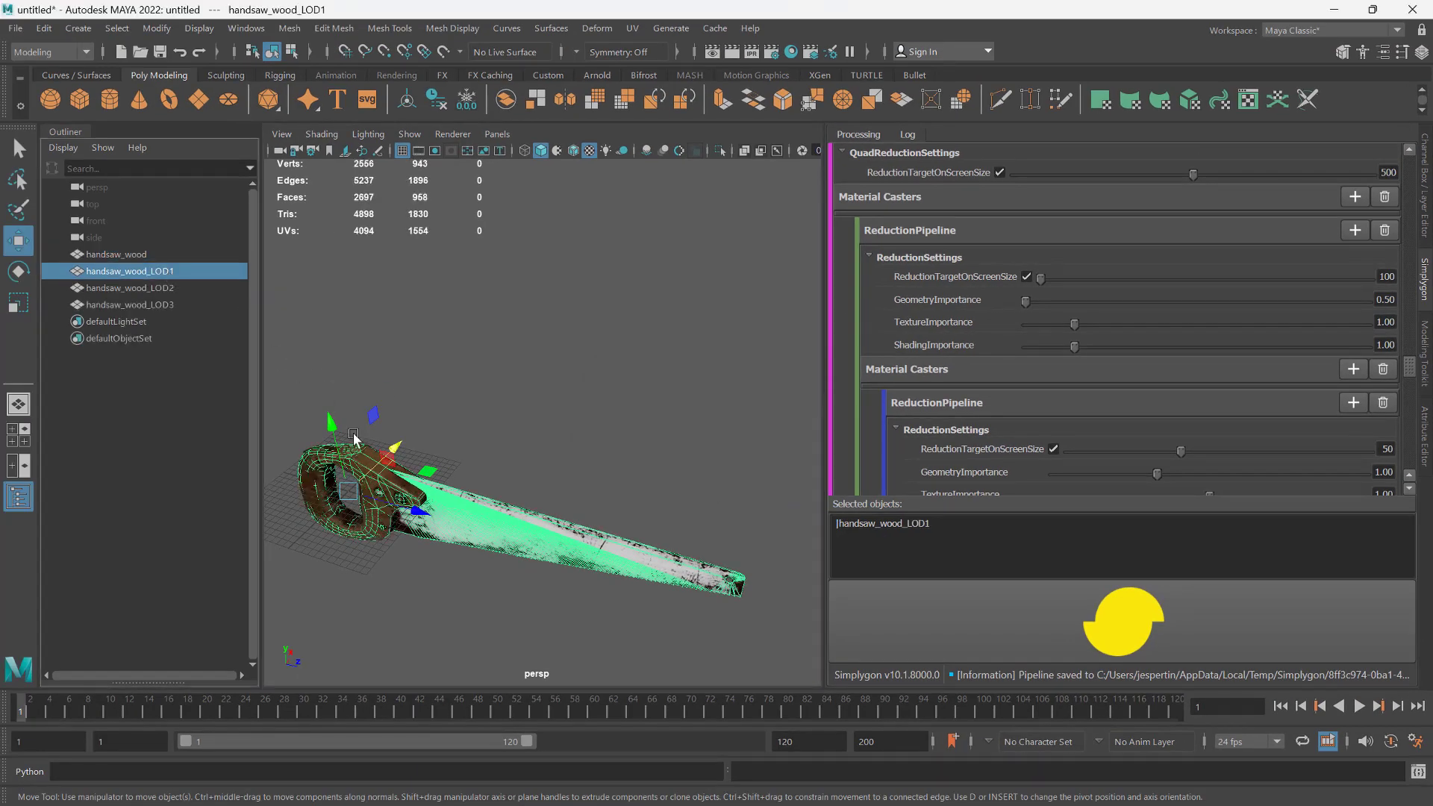
{"action": "left_click", "coordinate": [129, 287]}
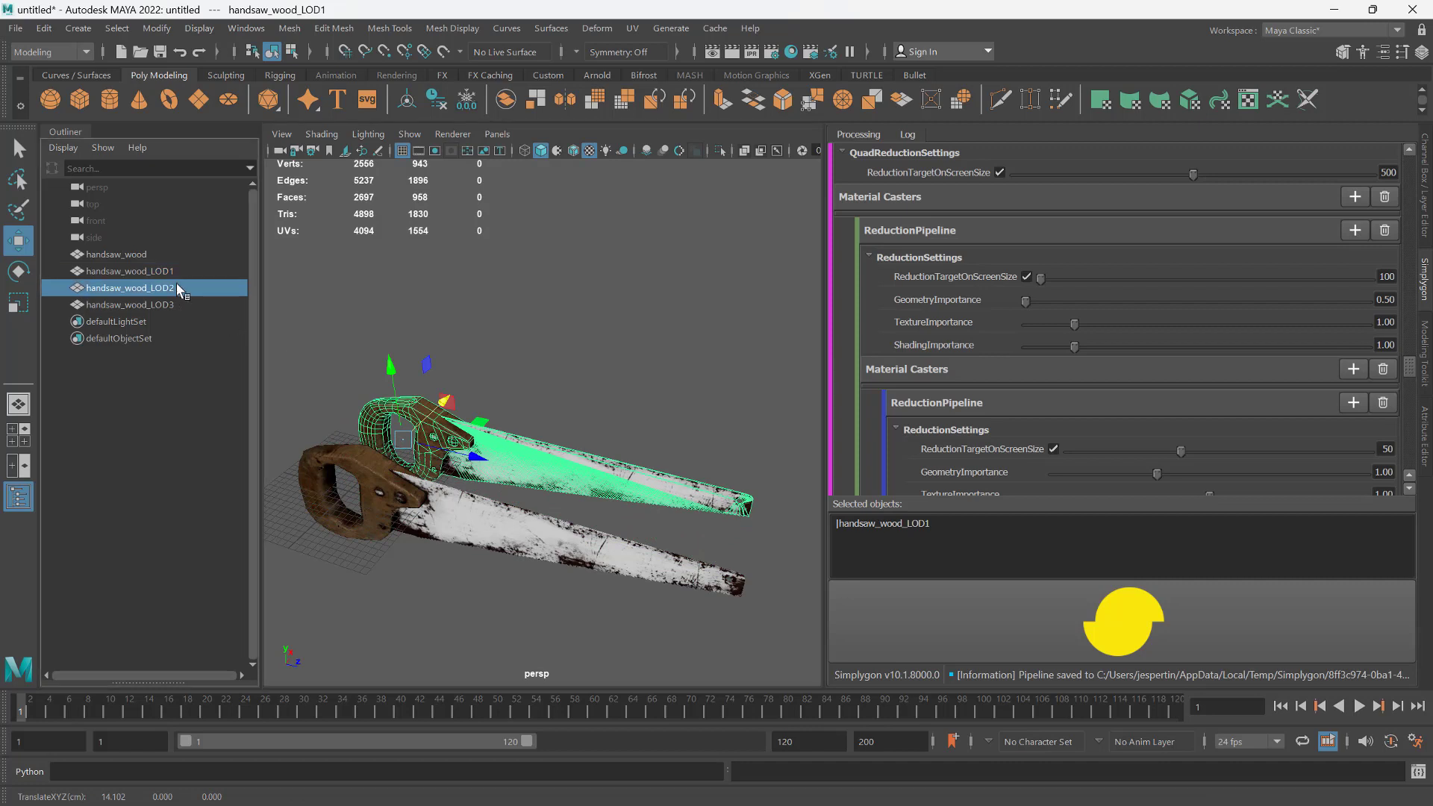
{"action": "left_click_drag", "start_coordinate": [407, 475], "coordinate": [497, 387]}
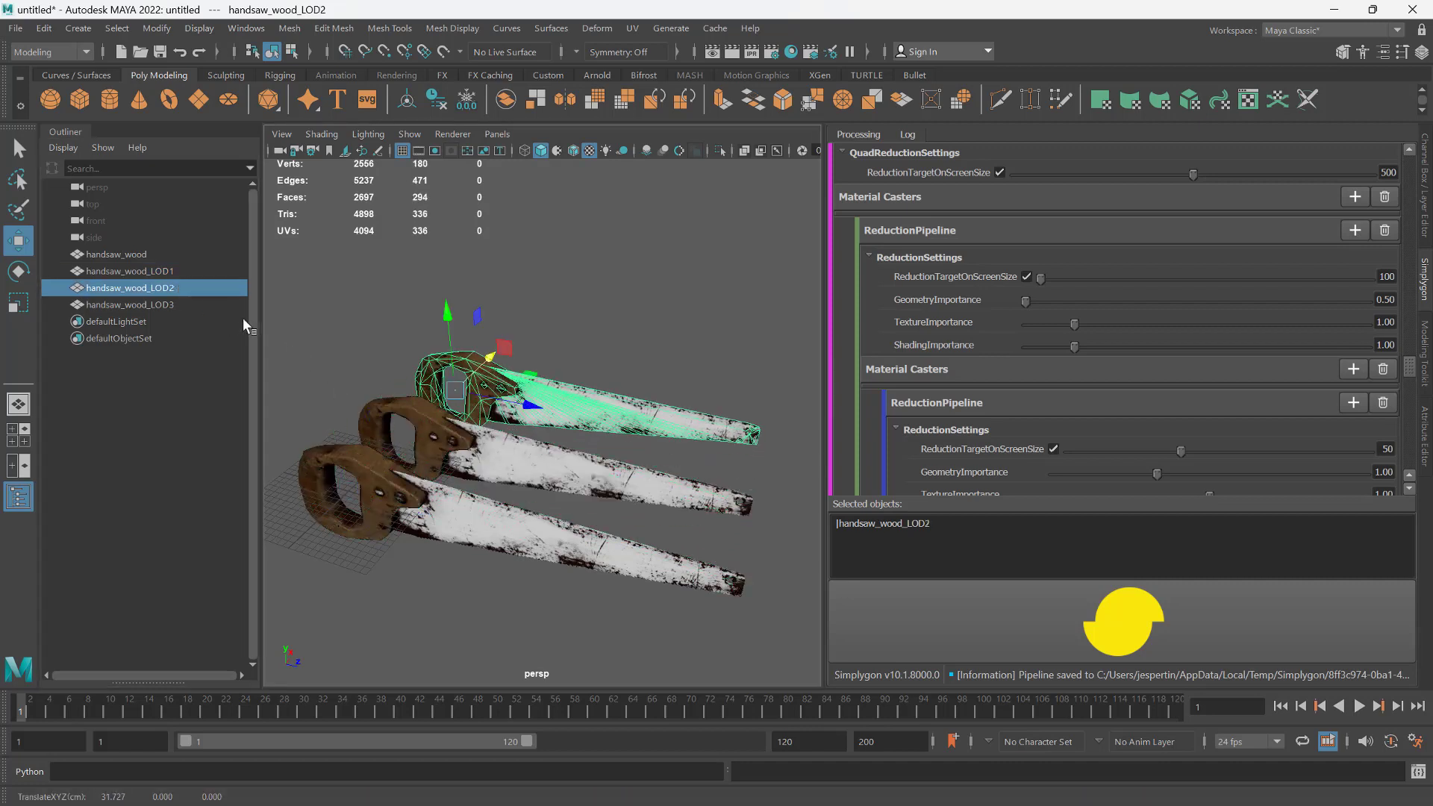
{"action": "left_click", "coordinate": [130, 304]}
{"action": "left_click_drag", "start_coordinate": [397, 459], "coordinate": [638, 507]}
Tumble and zoom the perspective view to compare the saw handles across LODs.
{"action": "scroll", "coordinate": [679, 326], "scroll_direction": "up", "scroll_amount": 5}
{"action": "scroll", "coordinate": [679, 326], "scroll_direction": "up", "scroll_amount": 4}
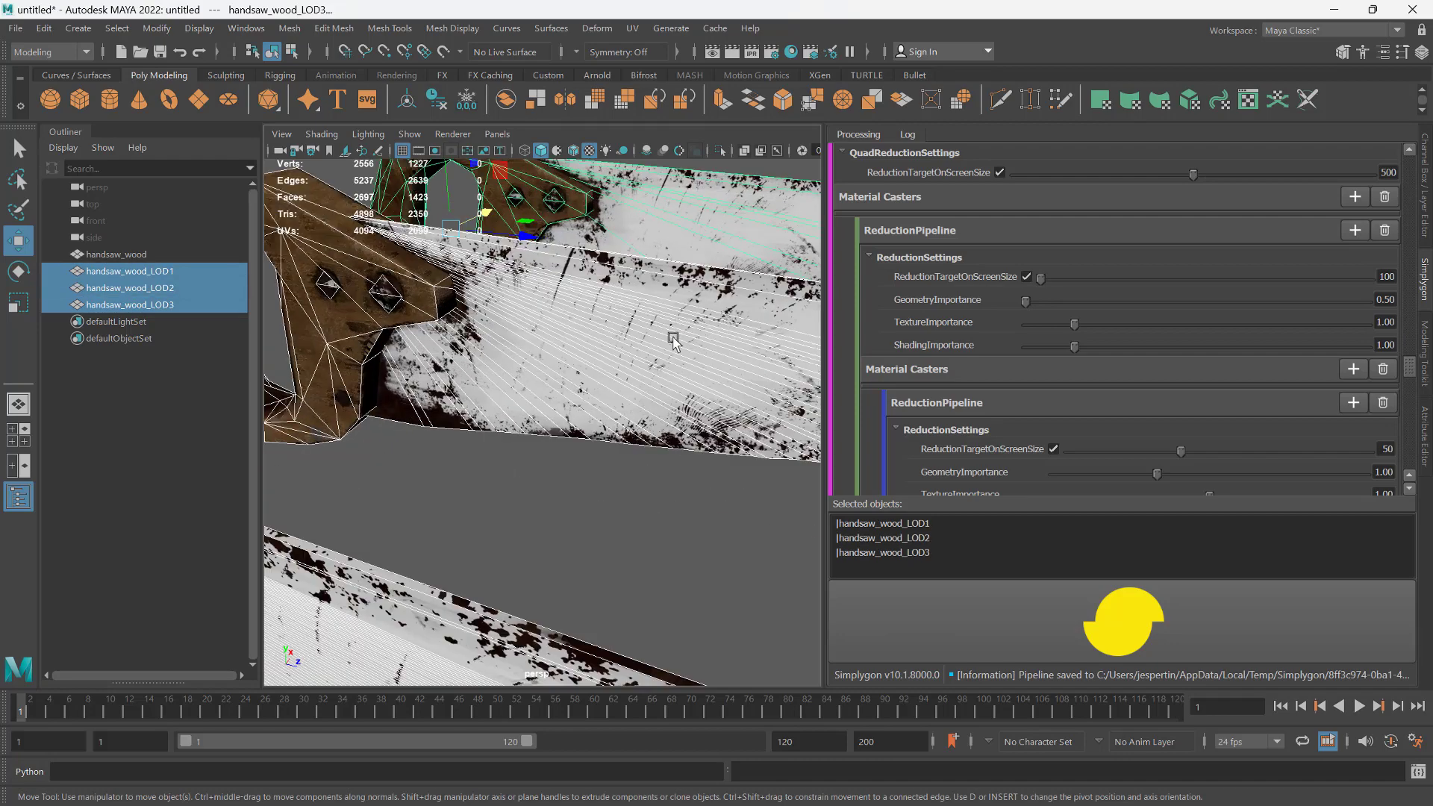
{"action": "middle_click_drag", "start_coordinate": [634, 373], "coordinate": [532, 499], "text": "alt"}
{"action": "left_click_drag", "start_coordinate": [532, 500], "coordinate": [639, 362], "text": "alt"}
{"action": "scroll", "coordinate": [639, 362], "scroll_direction": "down", "scroll_amount": 2}
{"action": "scroll", "coordinate": [640, 362], "scroll_direction": "down", "scroll_amount": 6}
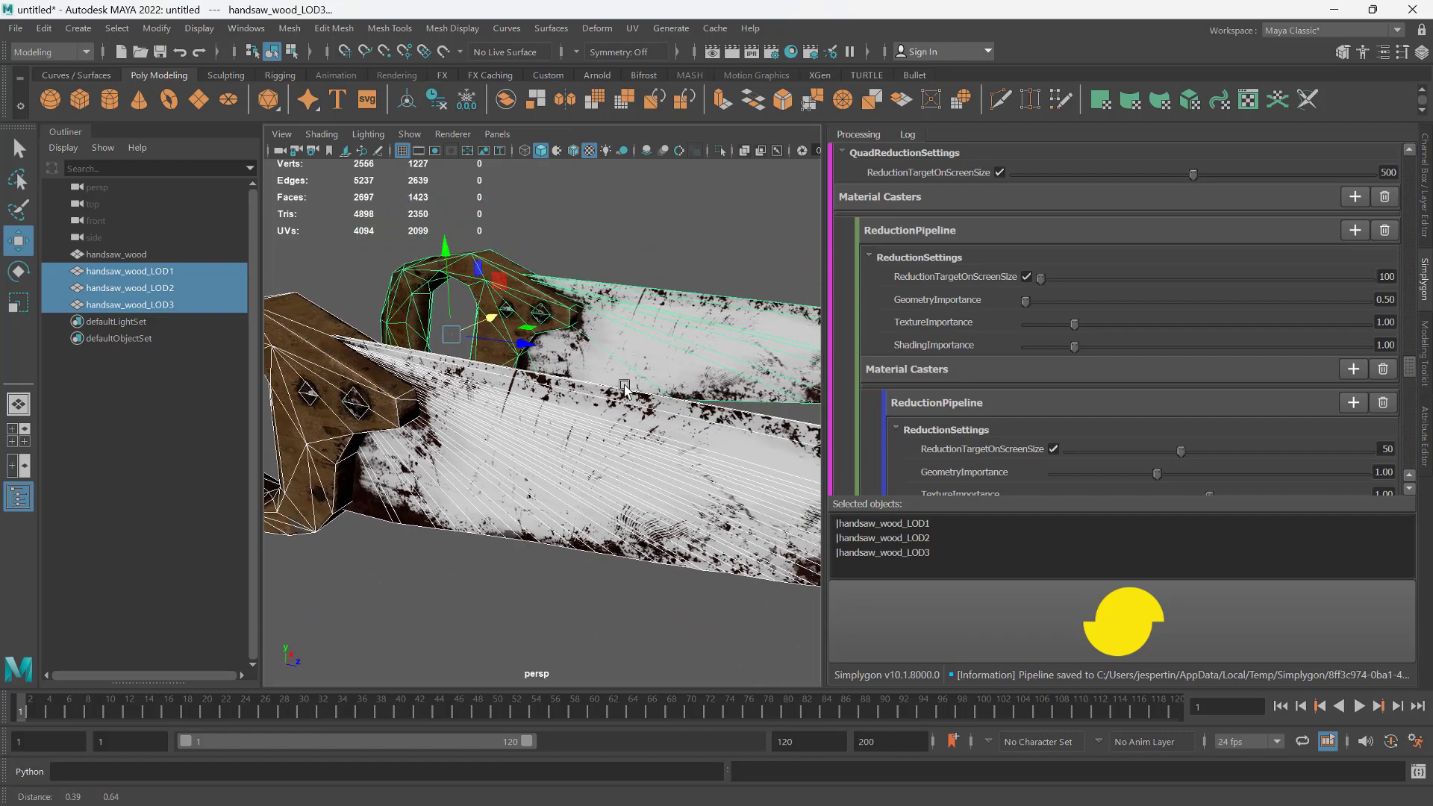
{"action": "scroll", "coordinate": [698, 418], "scroll_direction": "up", "scroll_amount": 6}
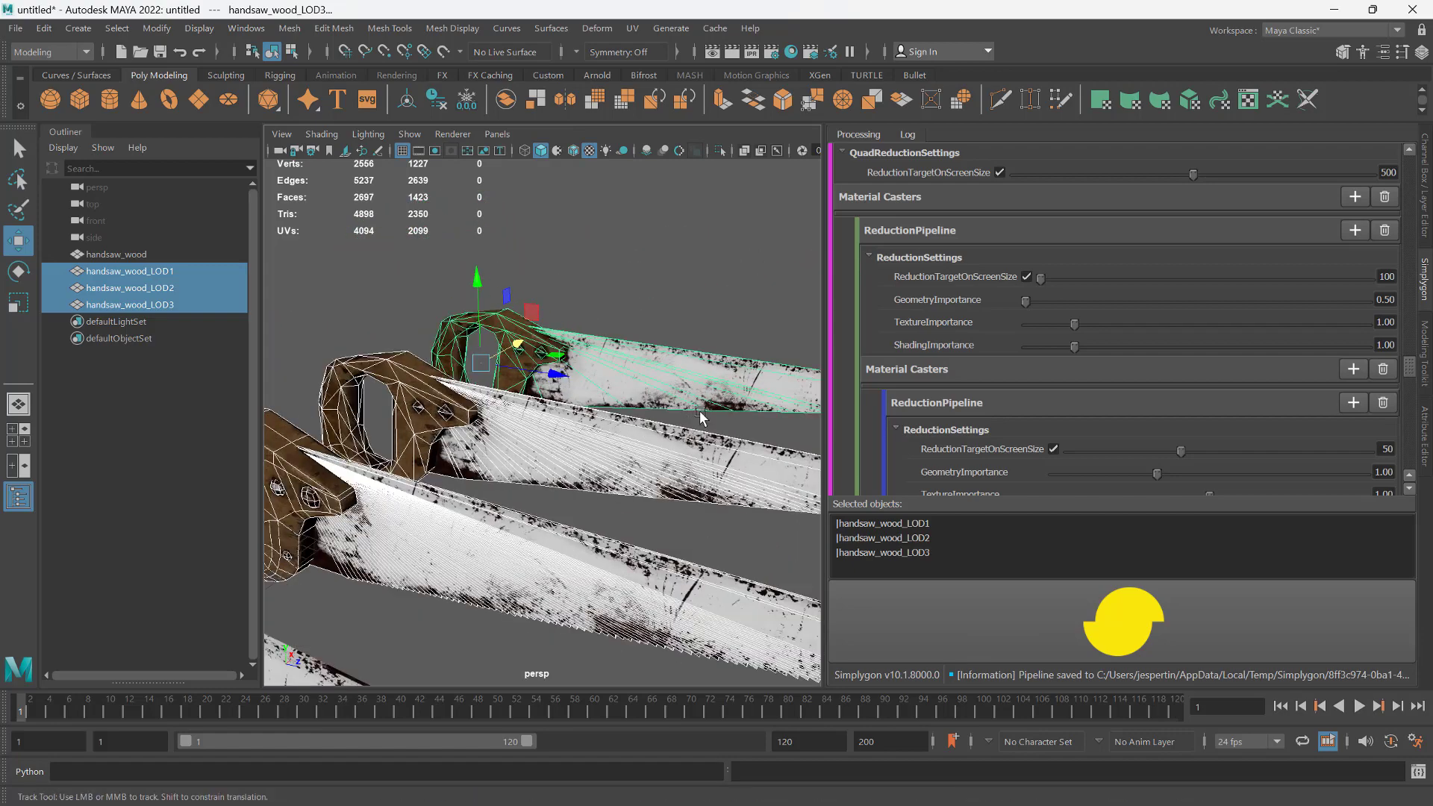